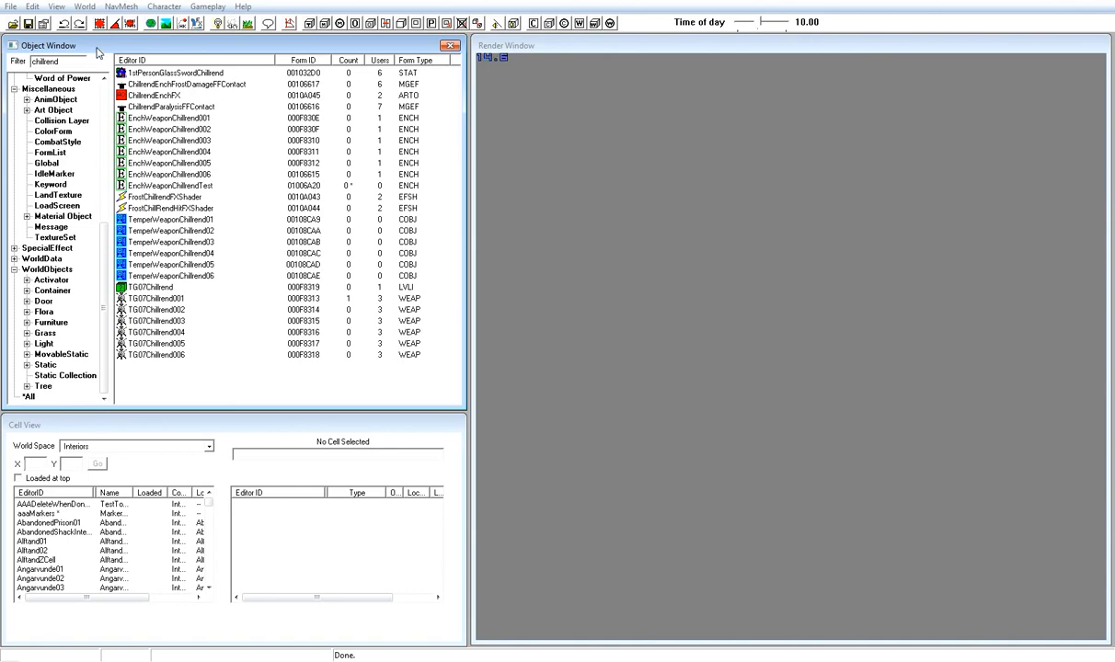
Duplicate the TG07Chillrend006 weapon as a new form with ID TestChillrend006 and name Test Chillrend.
click(102, 2)
click(204, 44)
click(212, 357)
double_click(213, 358)
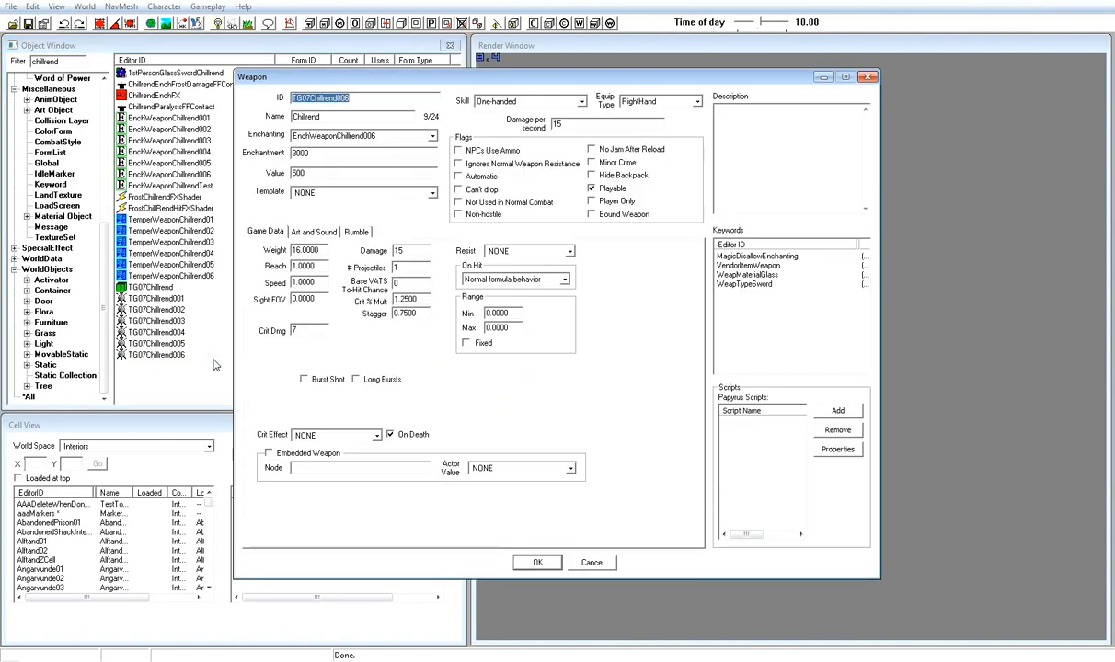
double_click(170, 298)
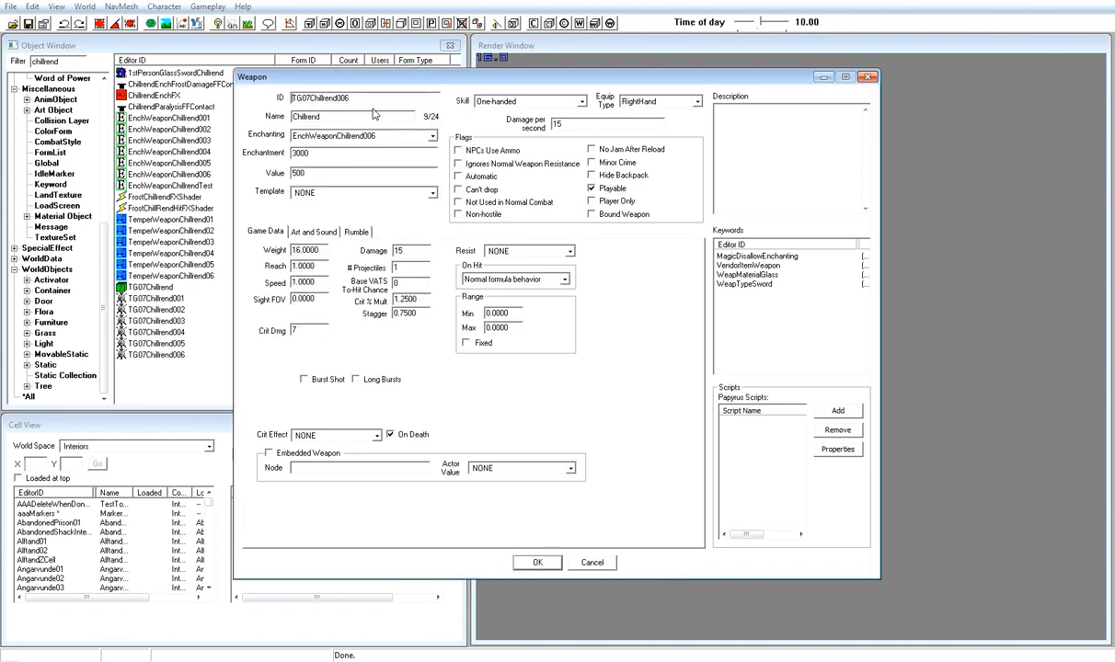
key(Delete)
key(Delete)
key(Delete)
key(Delete)
text(Test )
text(Test)
click(541, 563)
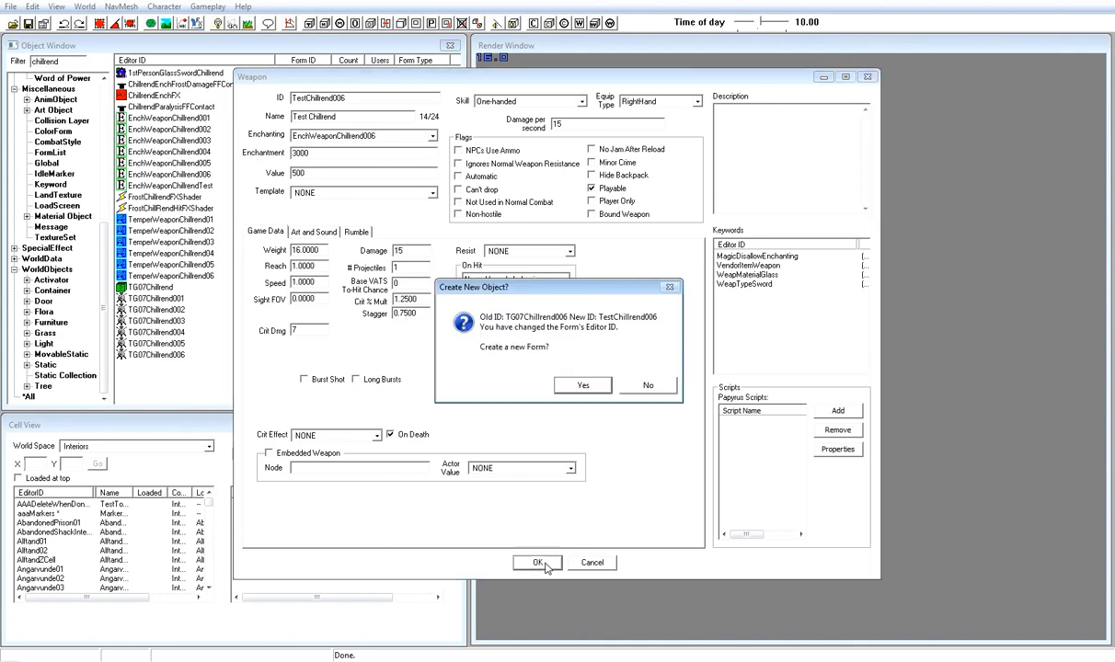
click(583, 386)
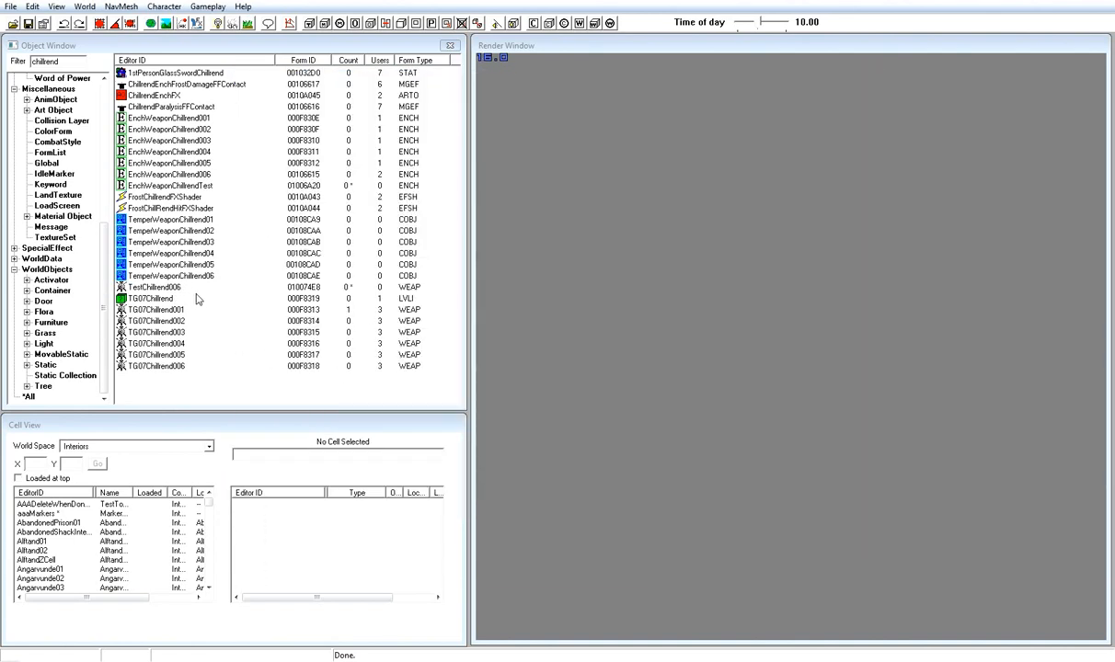
Rename the TestChillrend006 weapon's ID to TestChillrend.
click(189, 286)
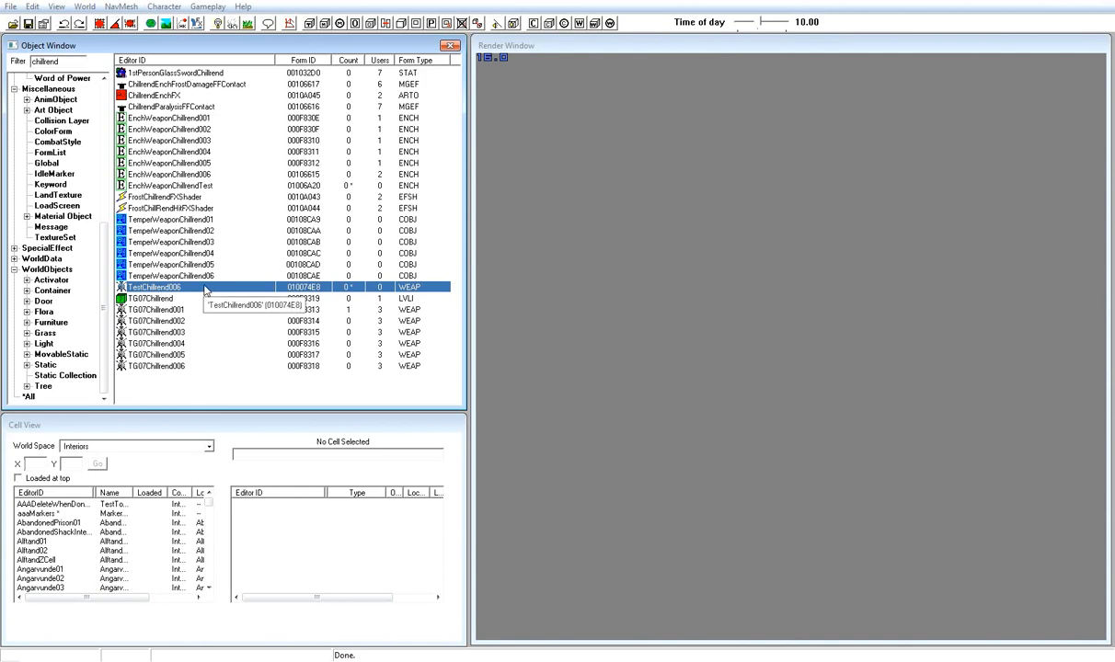
double_click(205, 288)
click(369, 98)
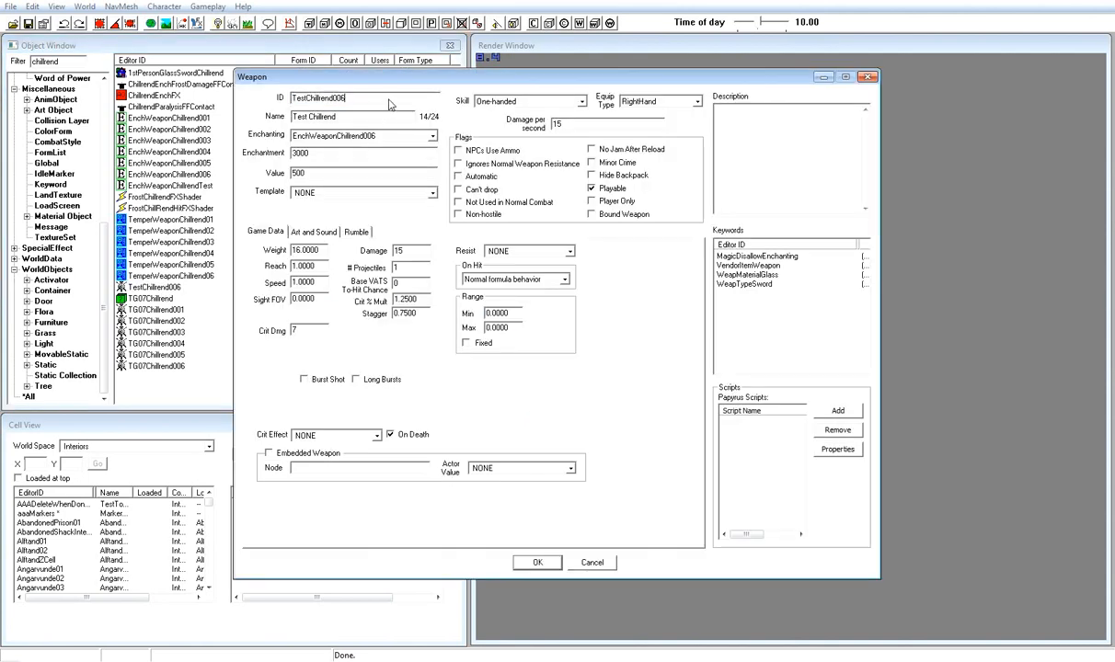
key(BackSpace)
key(BackSpace)
key(BackSpace)
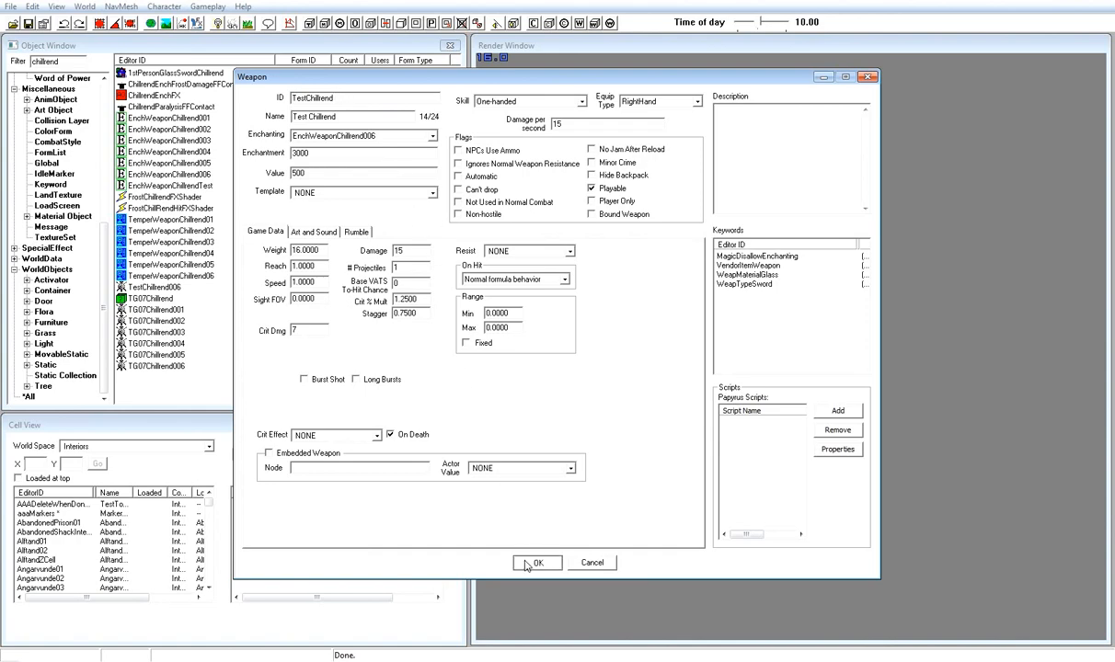
click(536, 562)
click(637, 382)
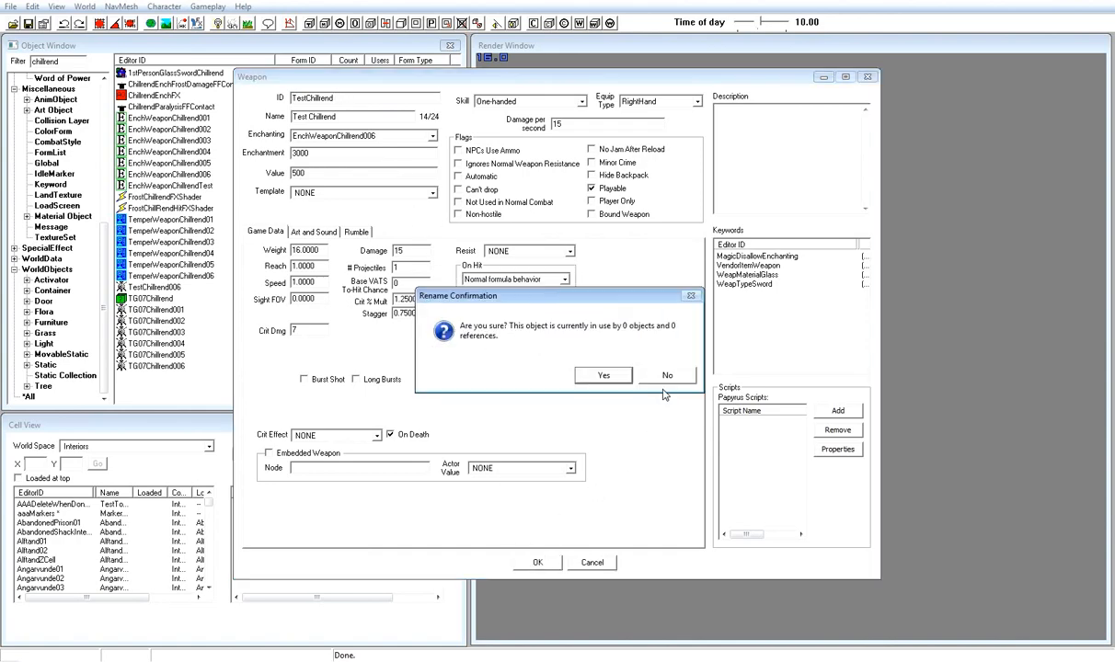
click(600, 376)
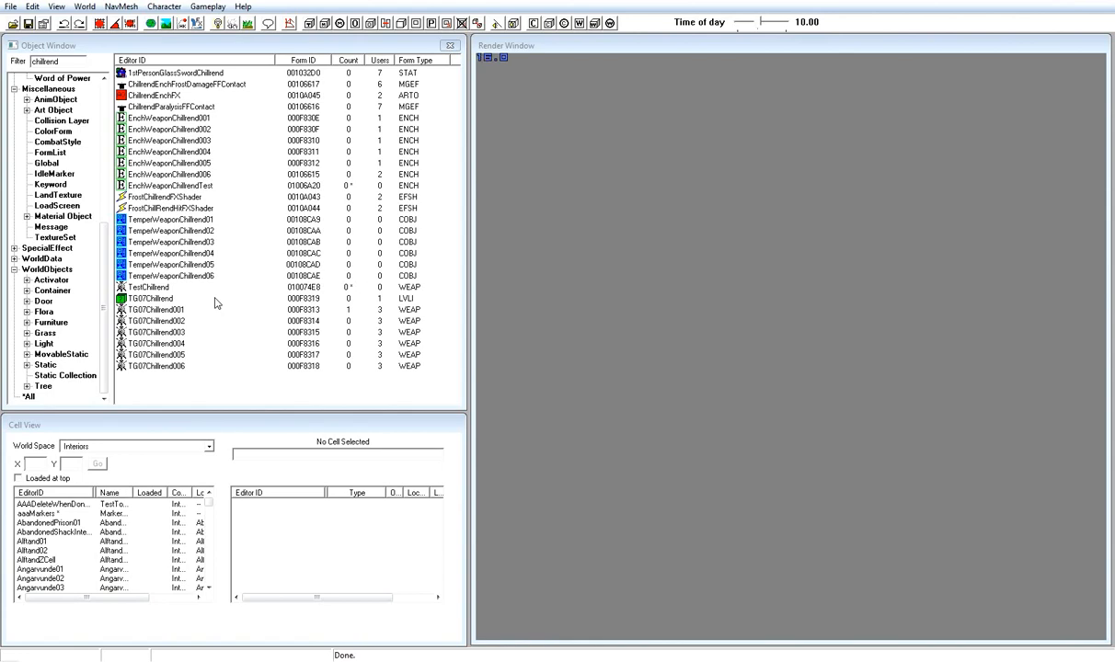
Review the EnchWeaponChillrendTest enchantment and its paralysis effect's settings, leaving them unmodified.
click(218, 288)
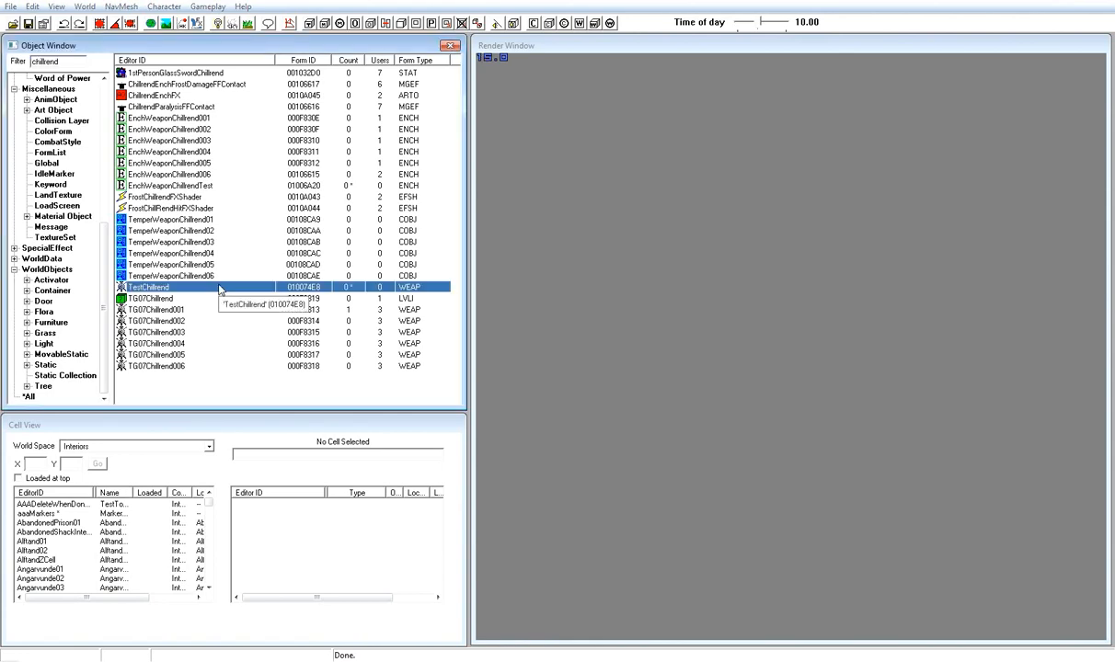
click(239, 186)
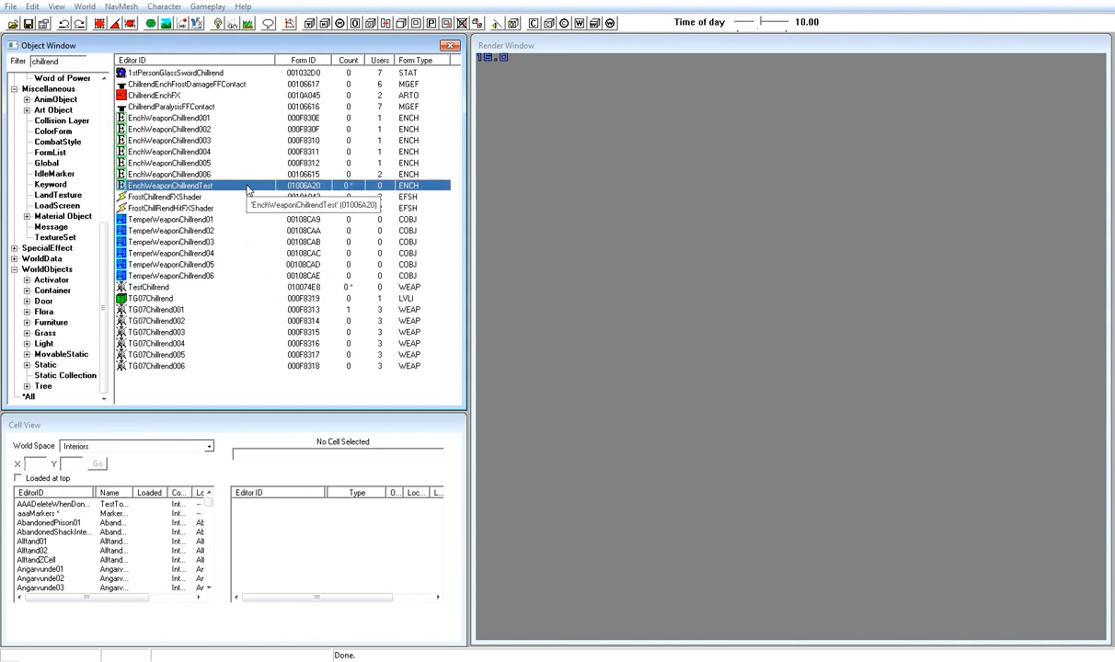
double_click(246, 187)
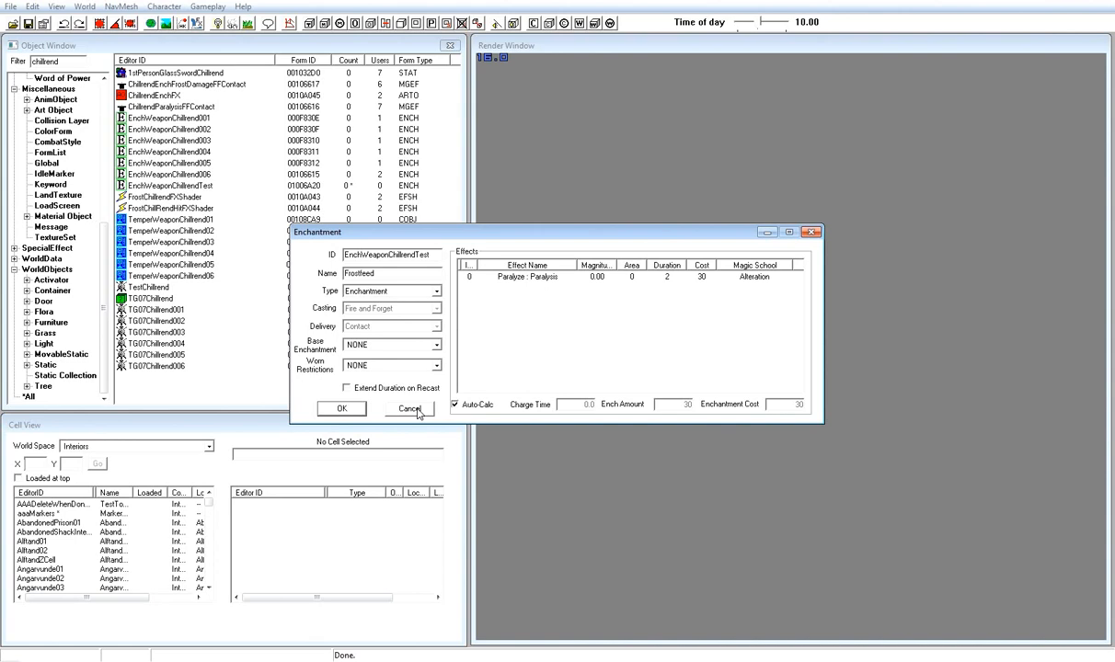
double_click(509, 277)
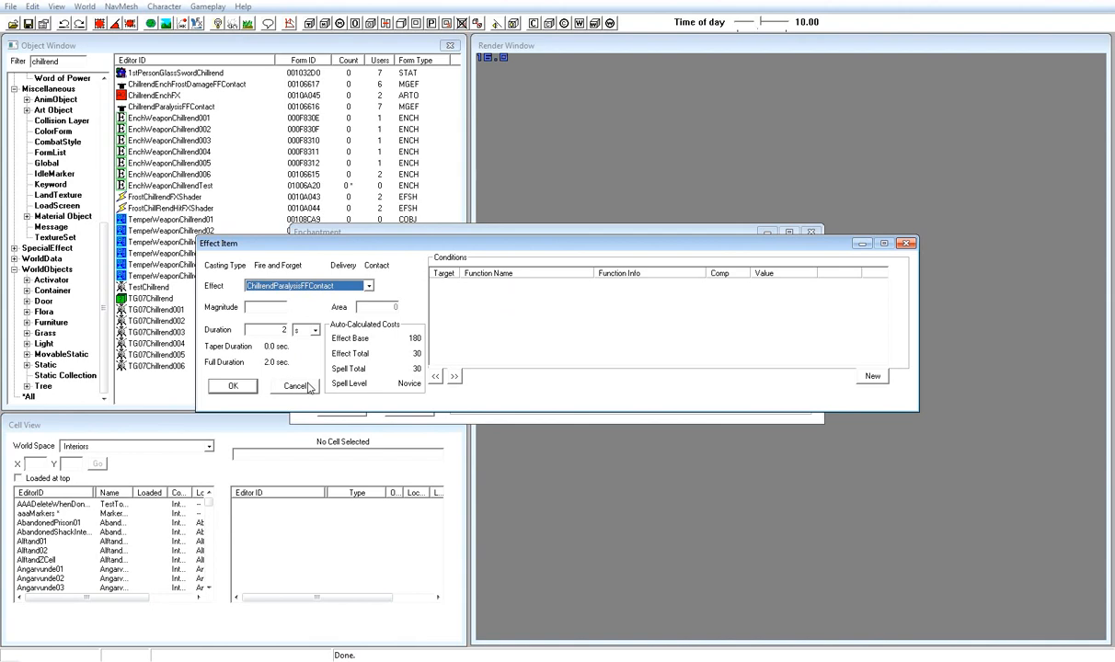
click(296, 387)
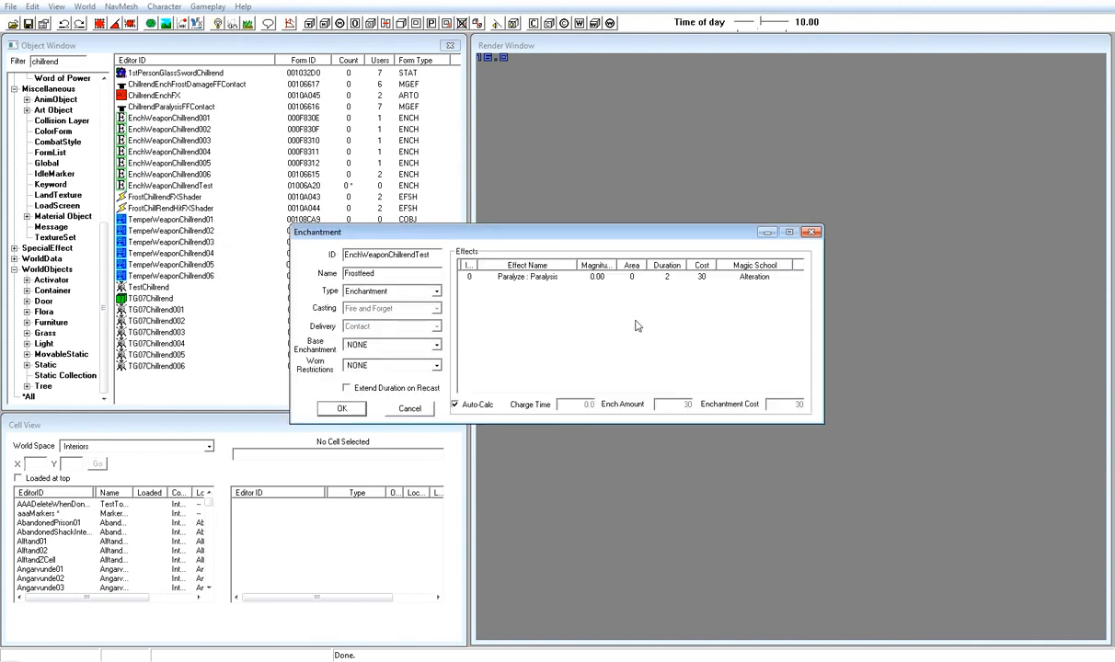
click(410, 409)
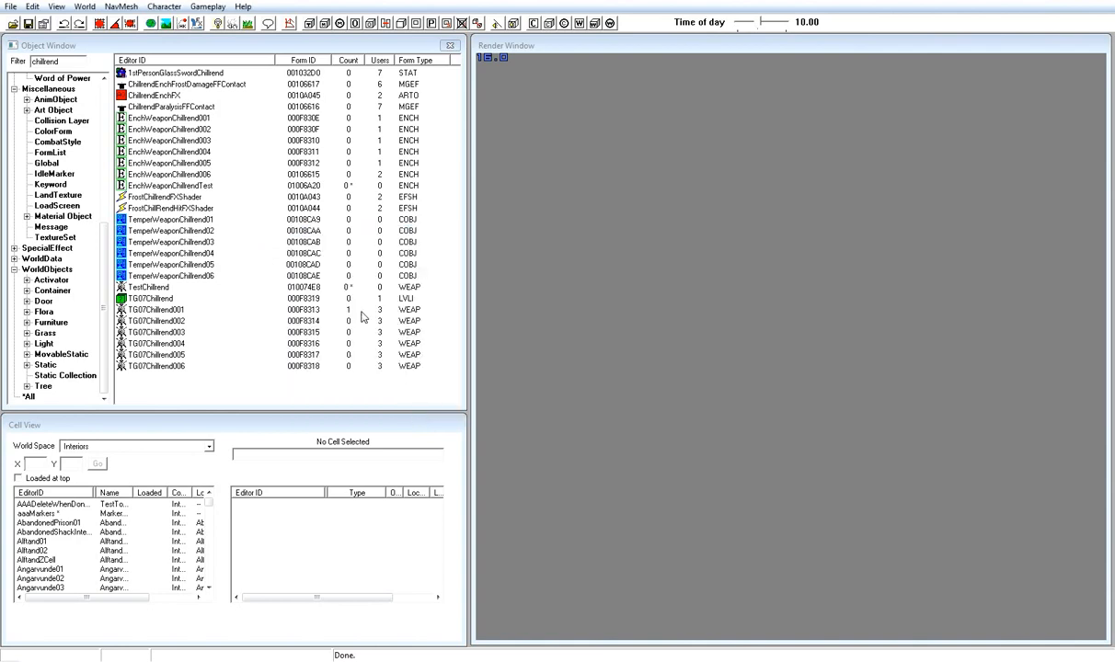
Inspect the ChillrendEnchFrostDamageFFContact magic effect and duplicate the ChillrendEnchFX art object as a new form with ID TestChillrendEnchFX.
click(193, 86)
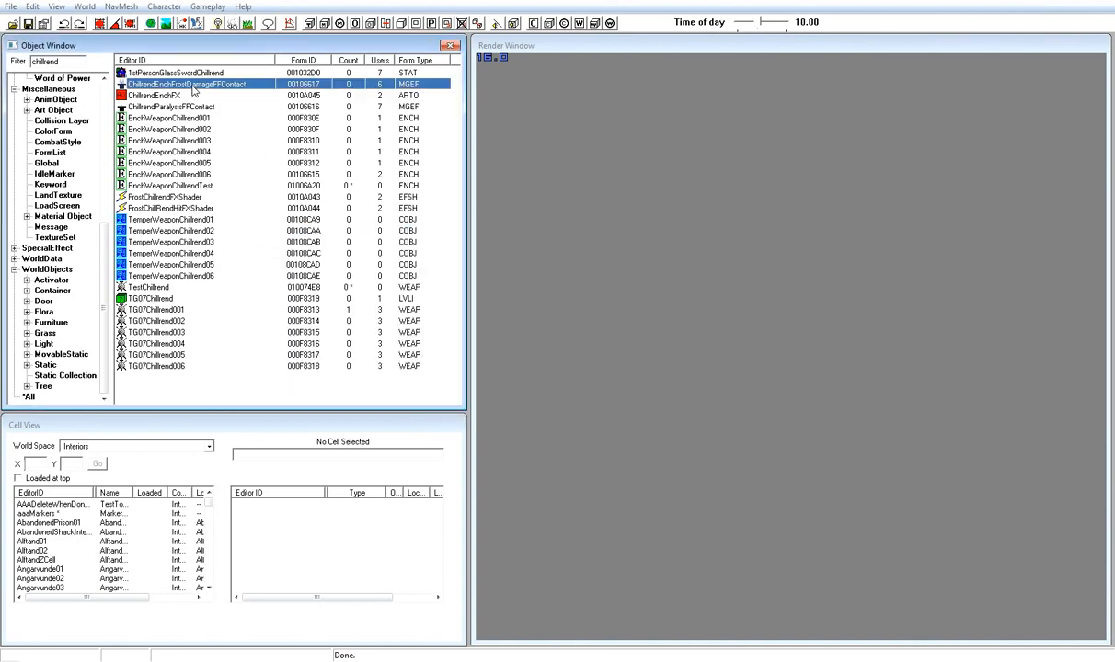
double_click(194, 85)
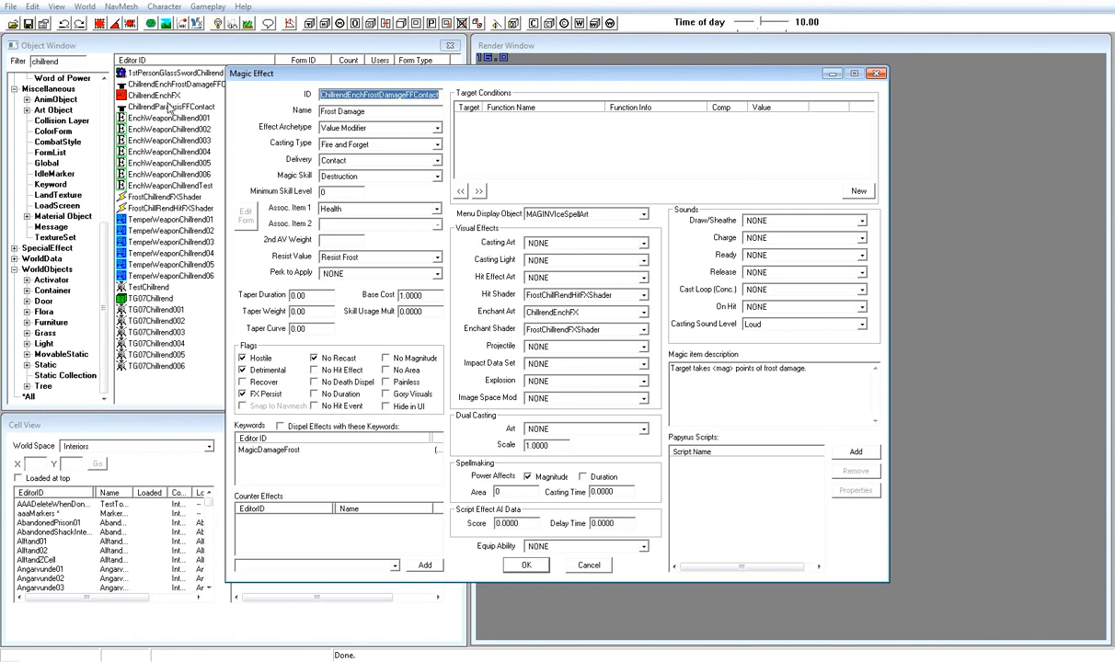
double_click(162, 97)
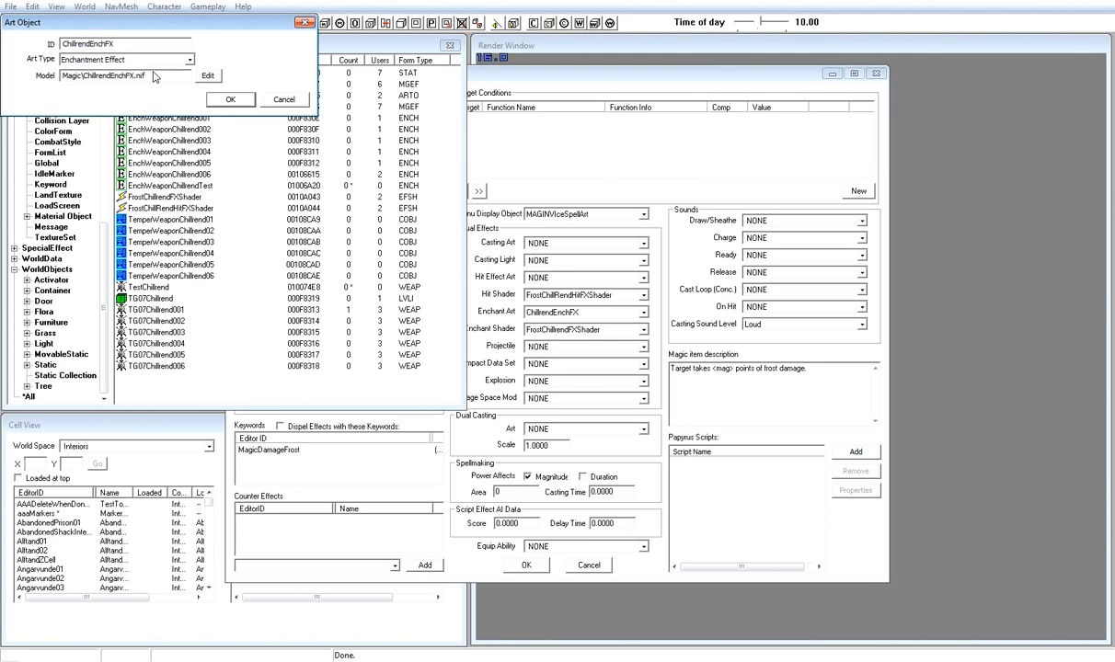
drag(148, 76, 83, 78)
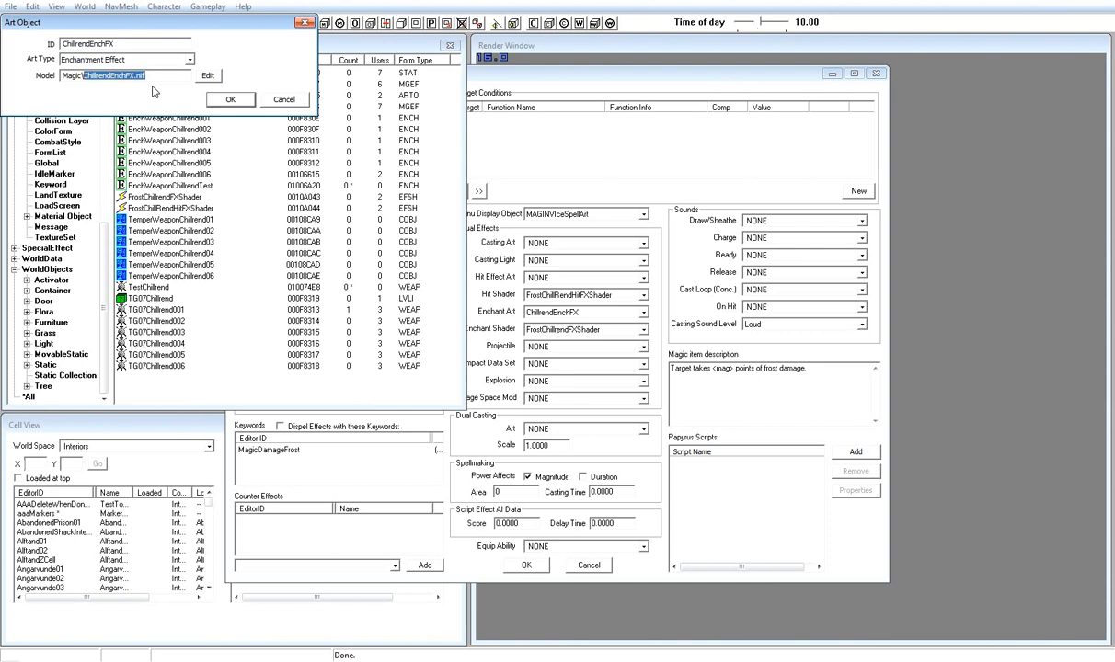
click(130, 44)
text(Test)
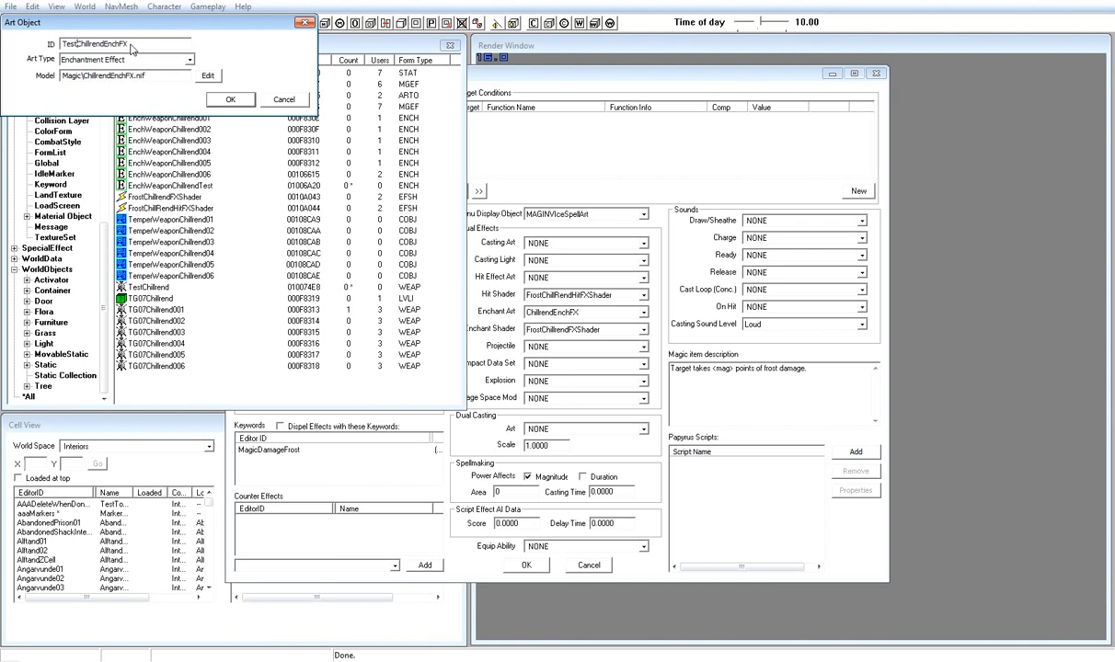
click(211, 100)
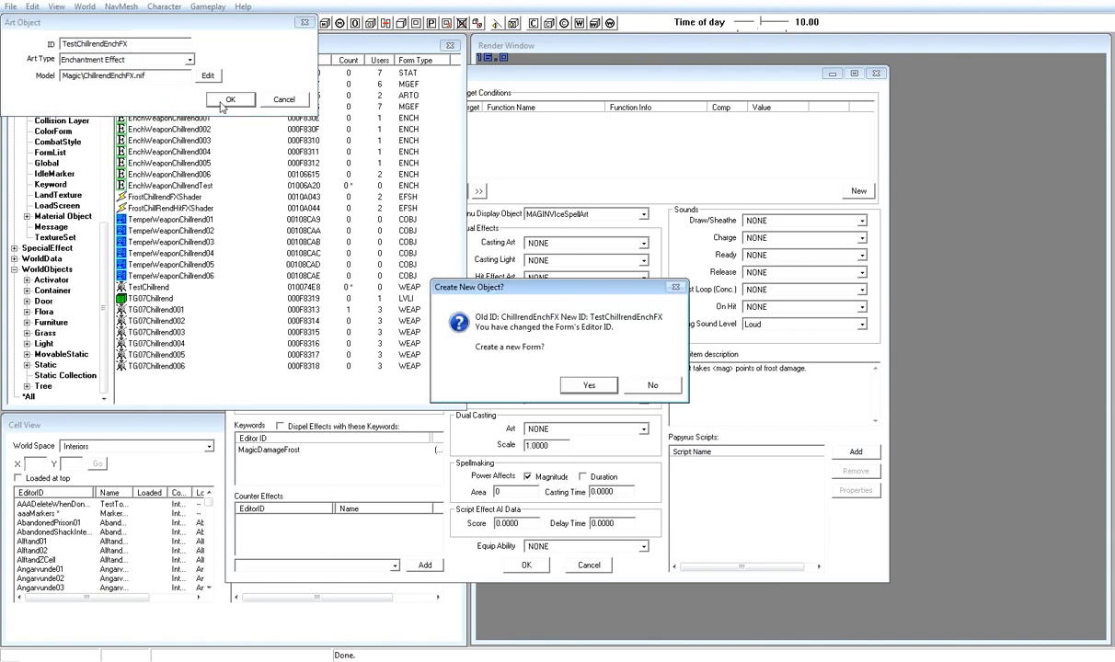
click(591, 387)
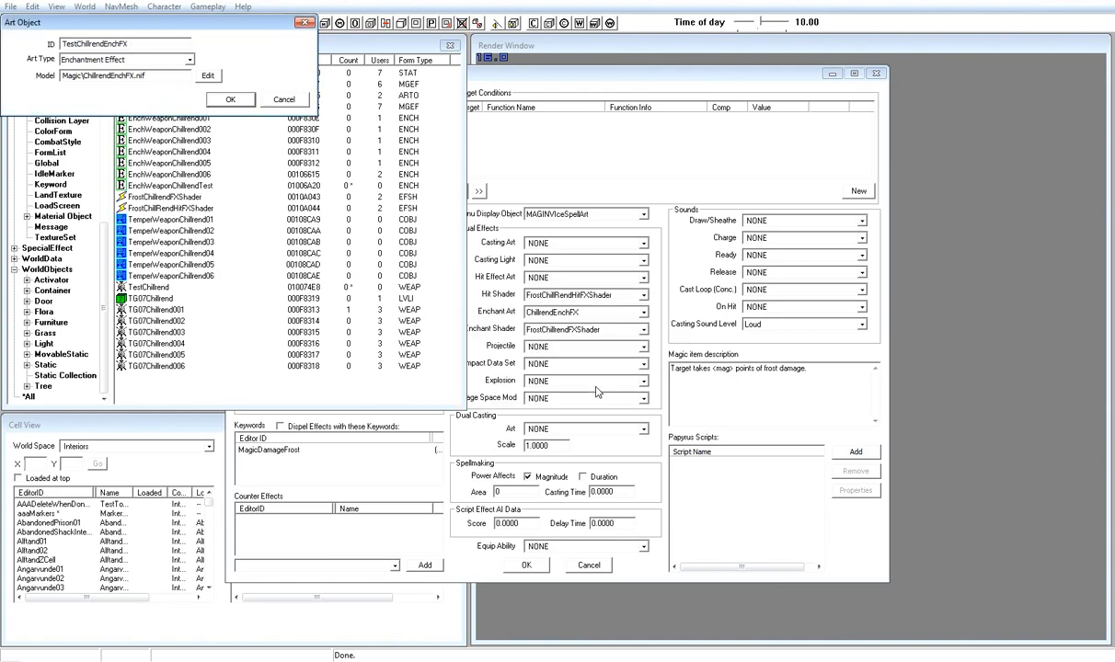
click(577, 572)
Set the Enchant Art of the ChillrendEnchFrostDamageFFContact magic effect to TestChillrendEnchFX.
click(222, 85)
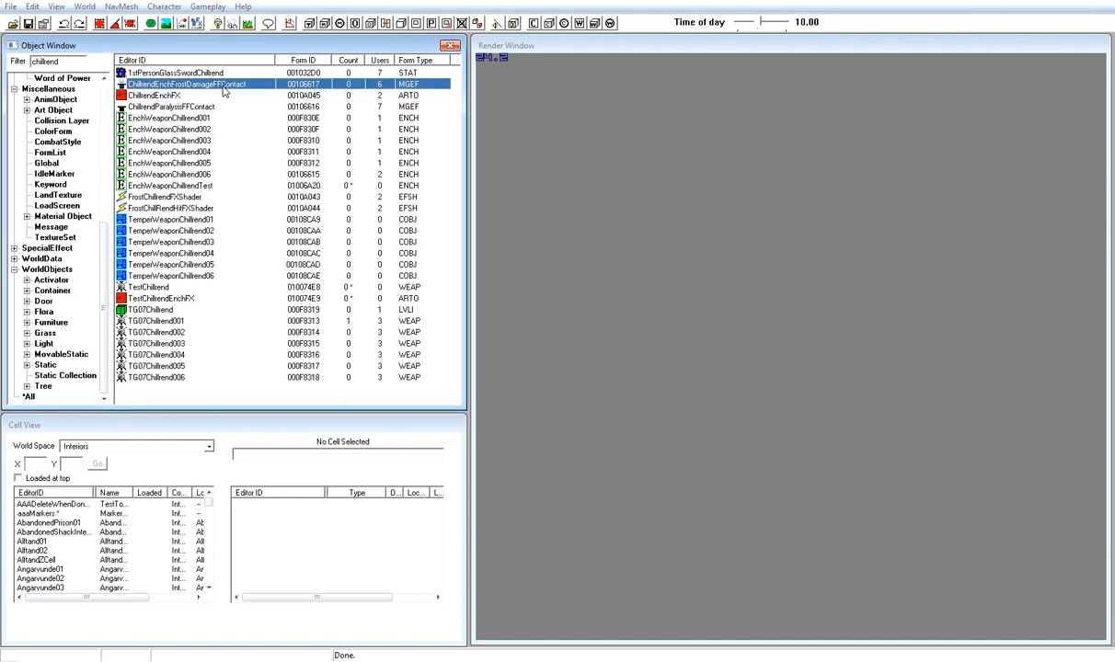
double_click(222, 87)
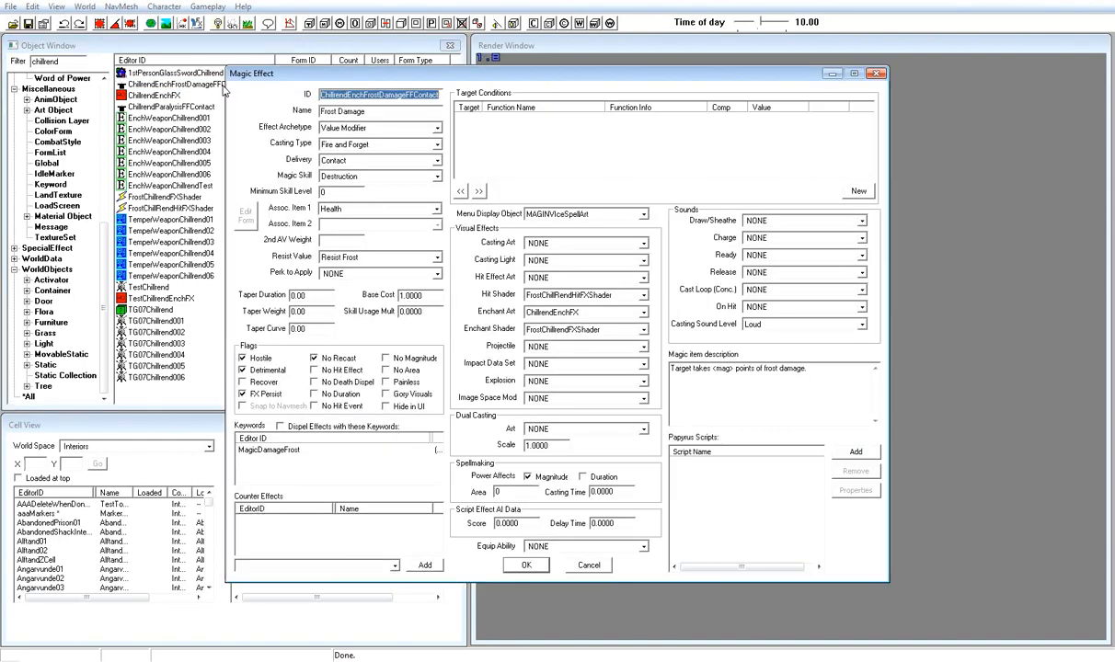
click(643, 313)
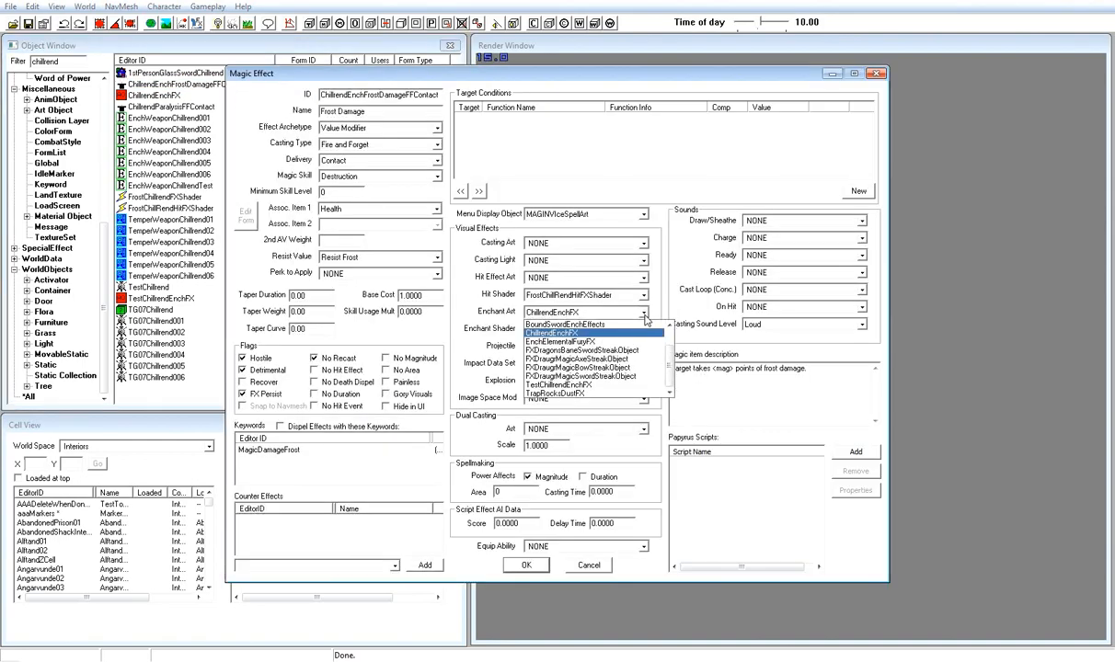
key(Down)
key(Down)
key(Down)
key(Down)
key(Down)
key(Down)
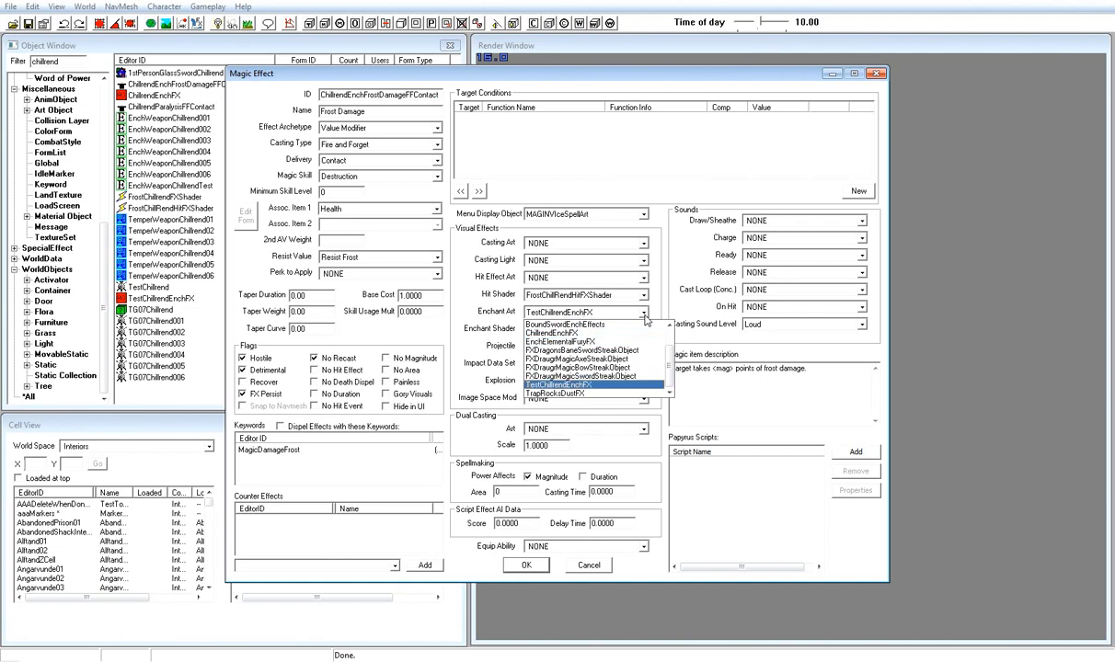
key(Return)
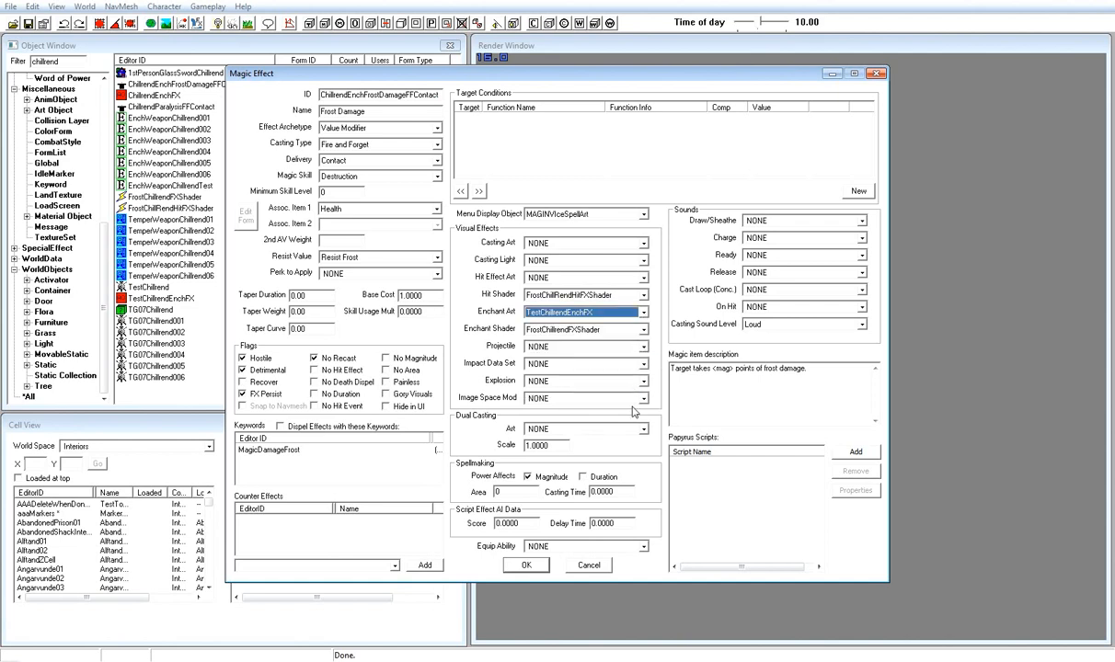
Save the edited frost damage magic effect as a new form with ID TestChillrendEnchFrostDamageFFContact.
click(356, 96)
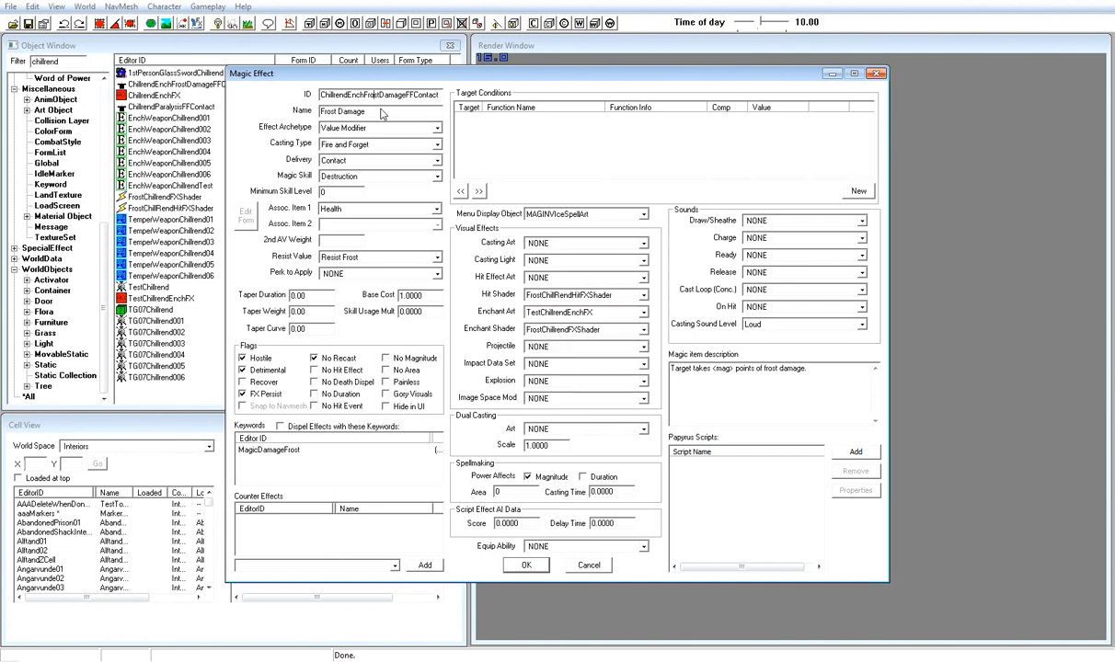
text(Test)
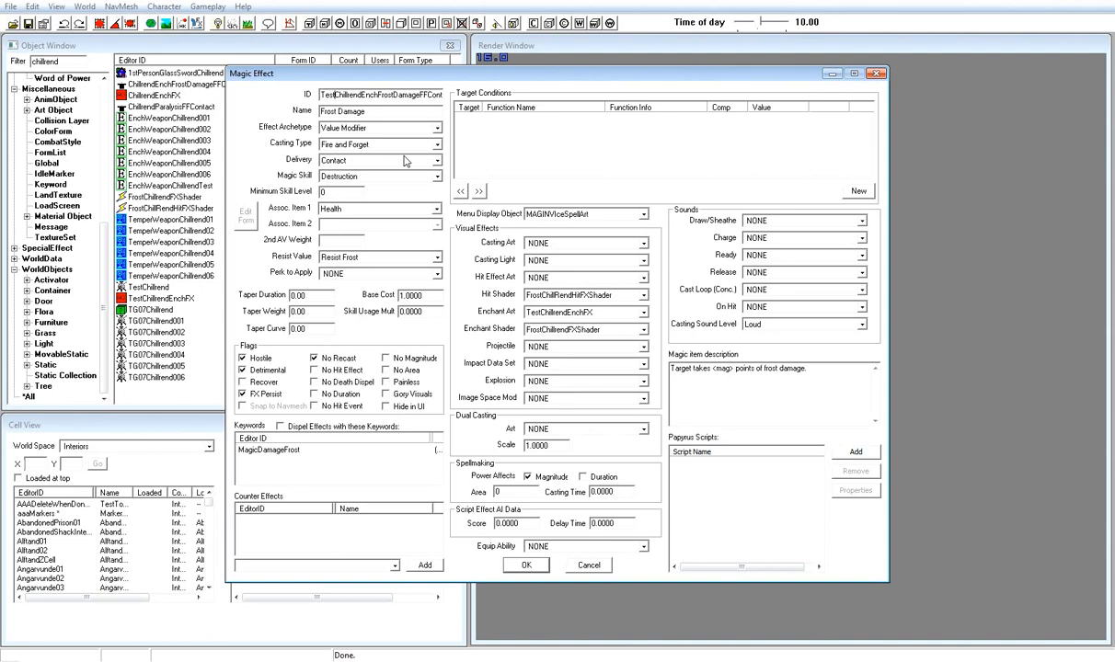
click(521, 564)
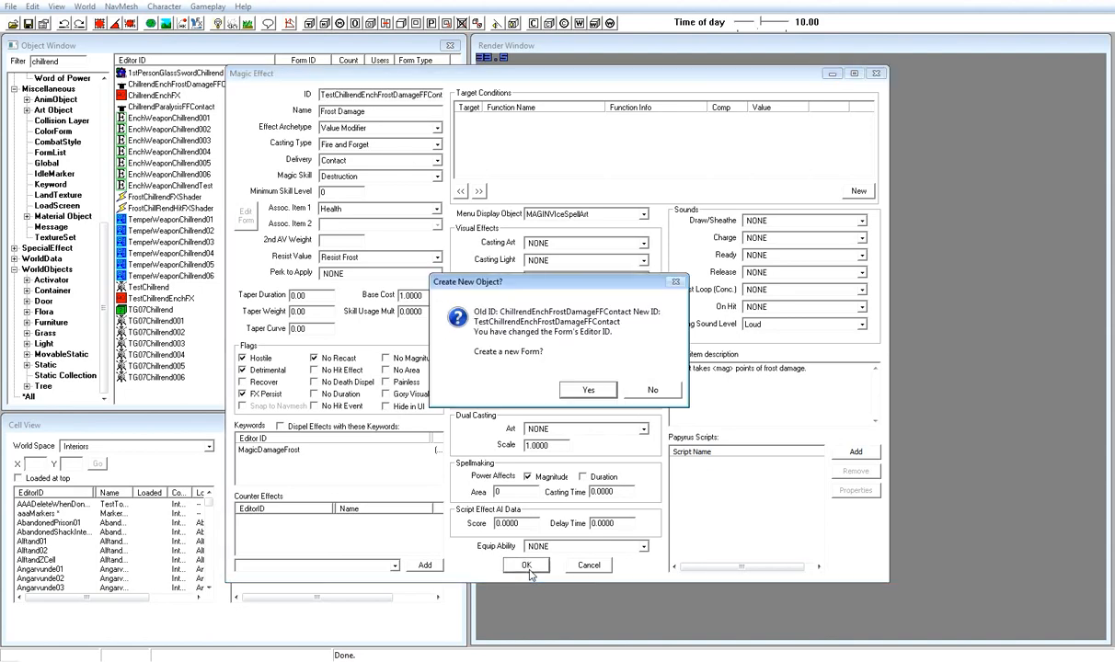
click(568, 388)
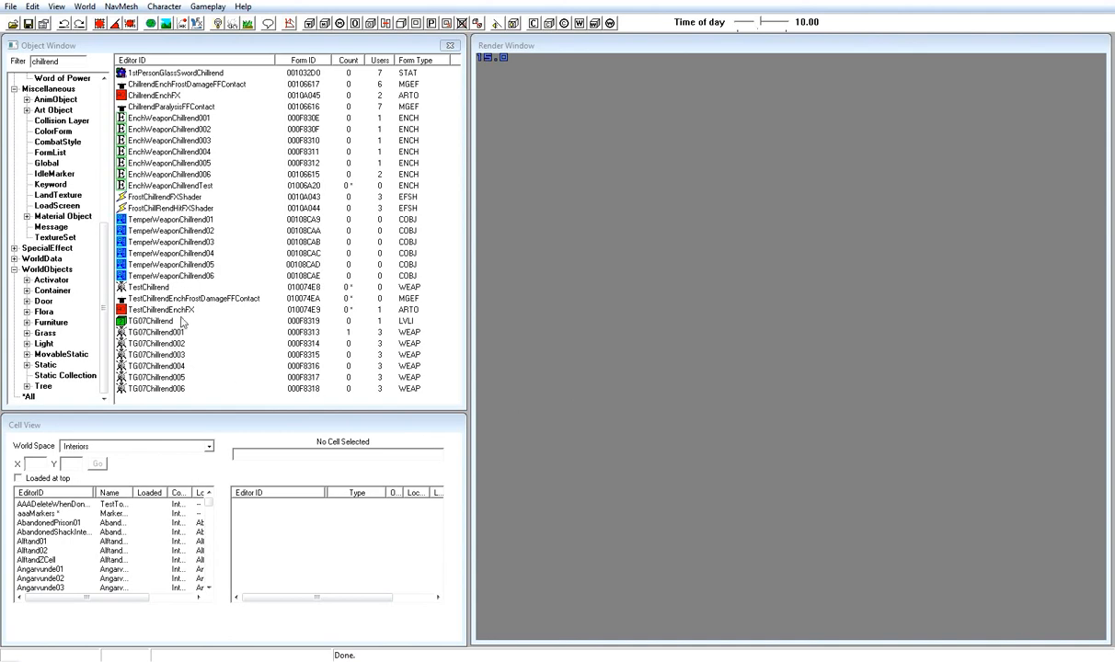
Add the TestChillrendEnchFrostDamageFFContact effect with magnitude 30 to the EnchWeaponChillrendTest enchantment and save it.
click(209, 298)
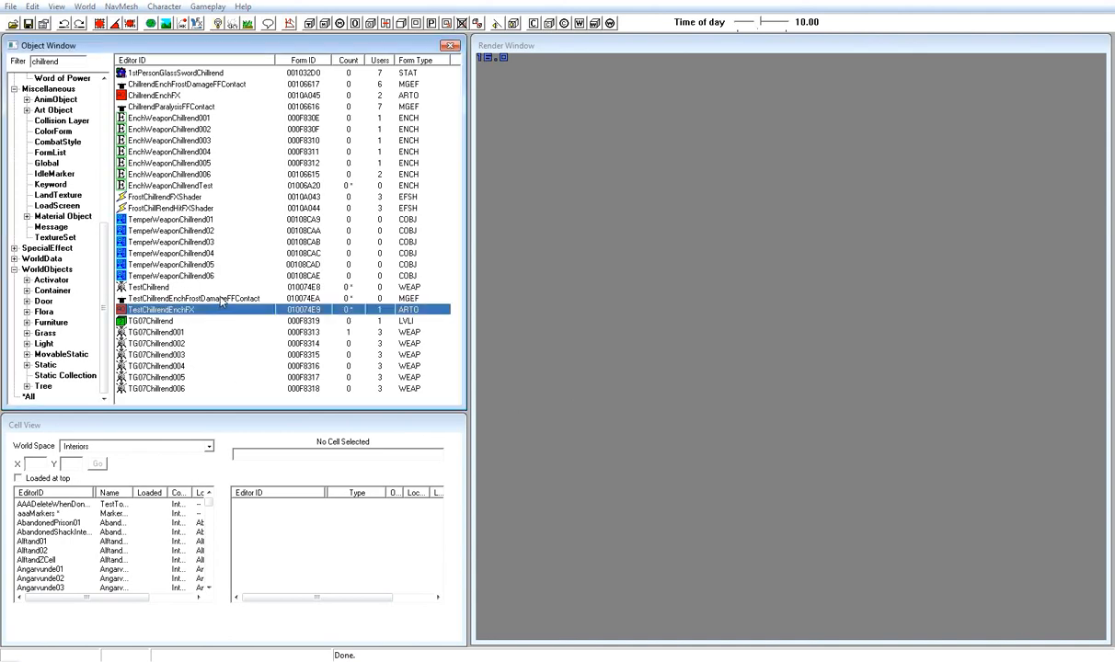
click(204, 186)
double_click(206, 186)
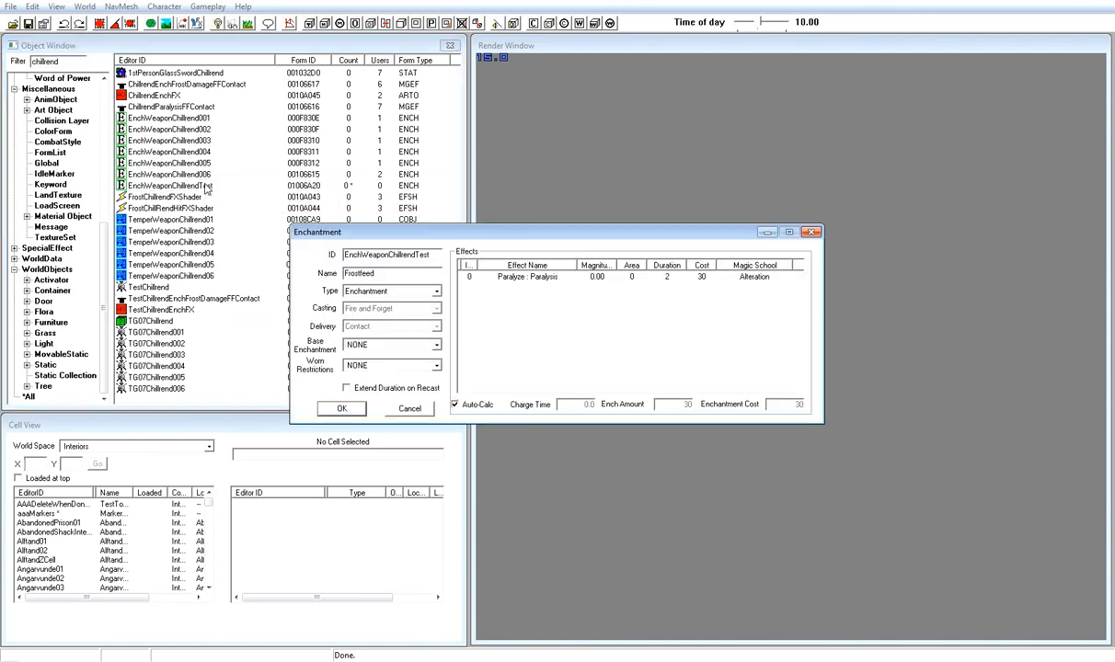
right_click(600, 308)
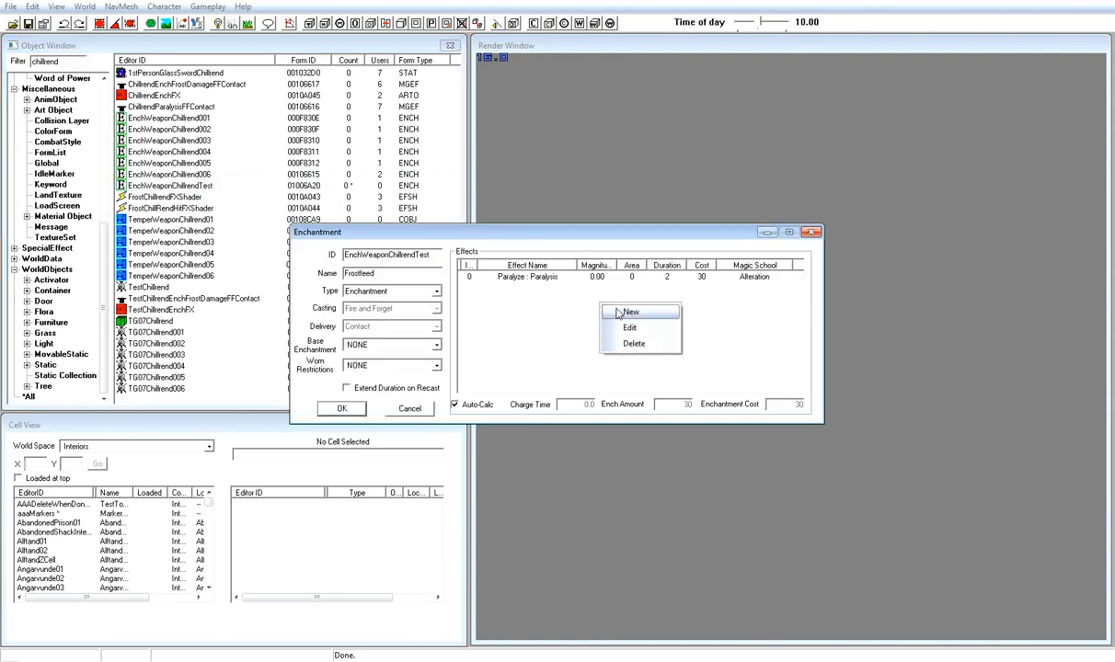
click(619, 314)
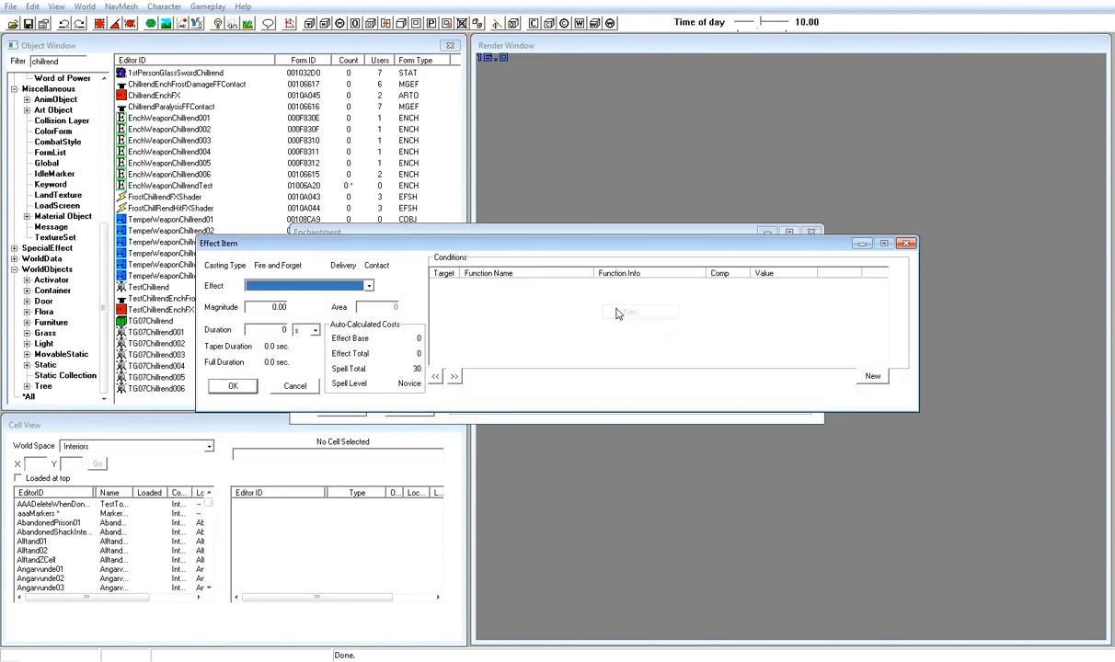
click(368, 286)
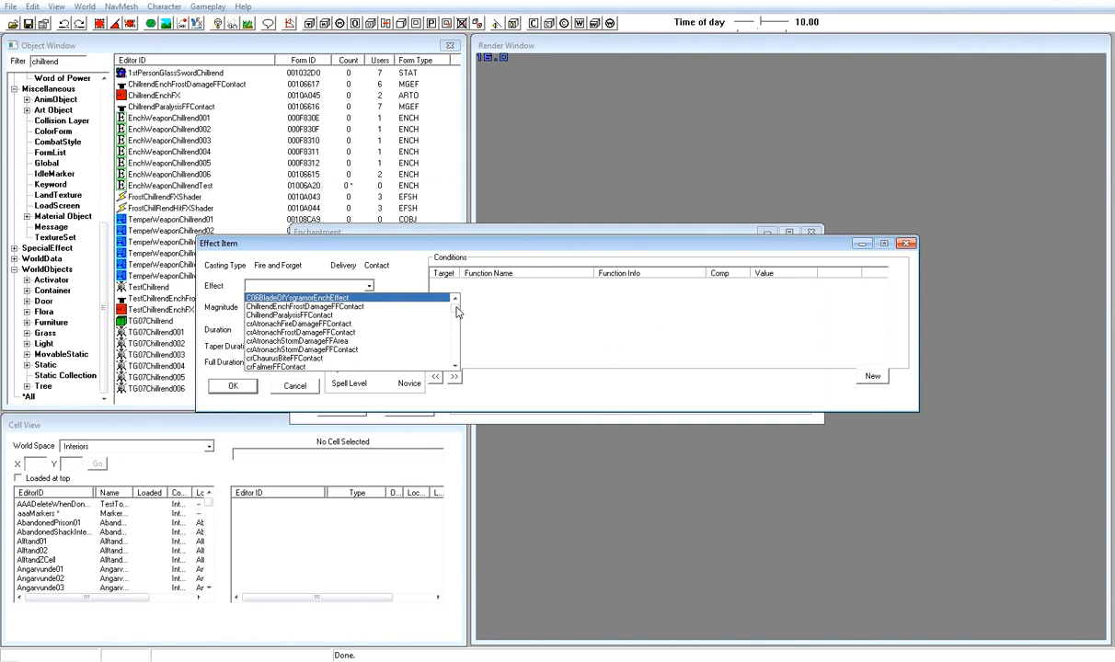
key(t)
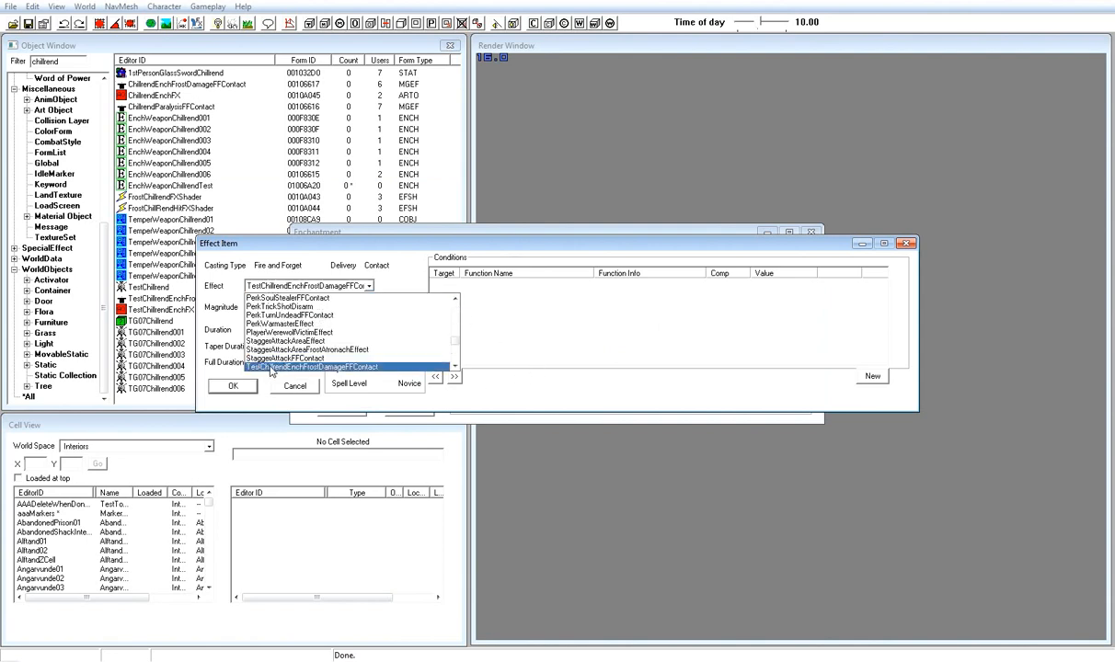
click(349, 368)
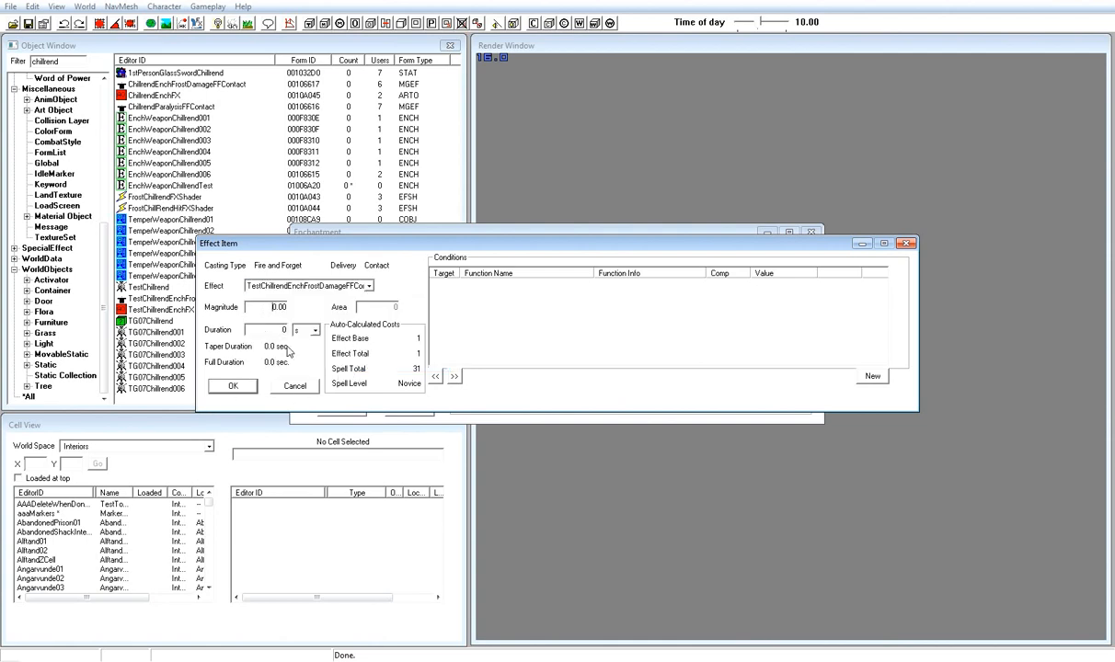
click(241, 386)
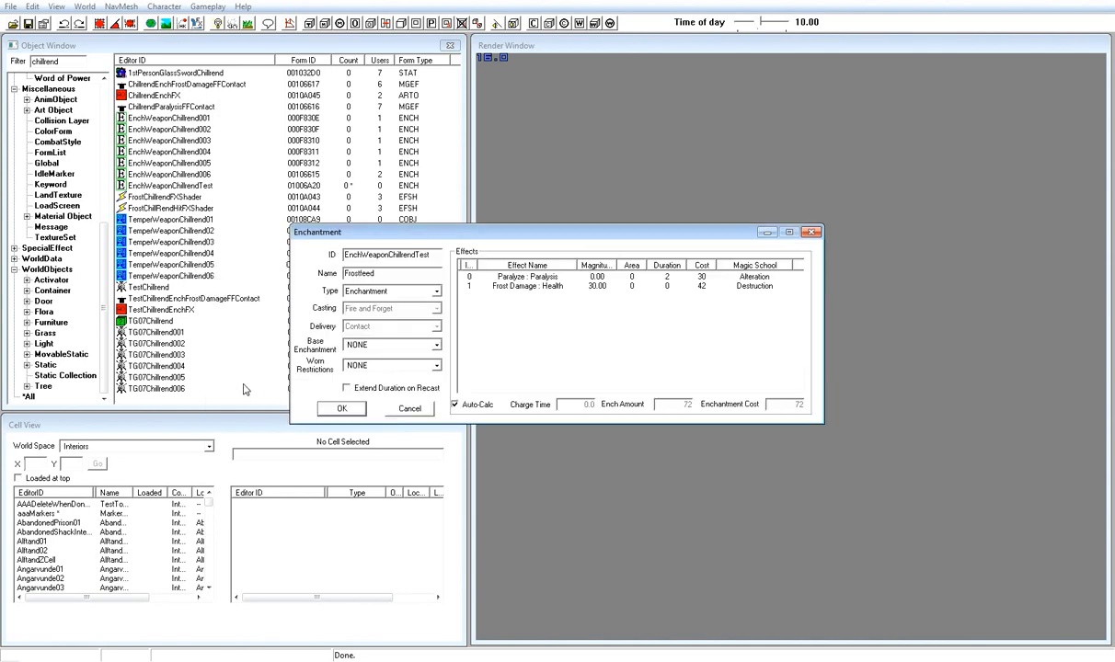
click(343, 409)
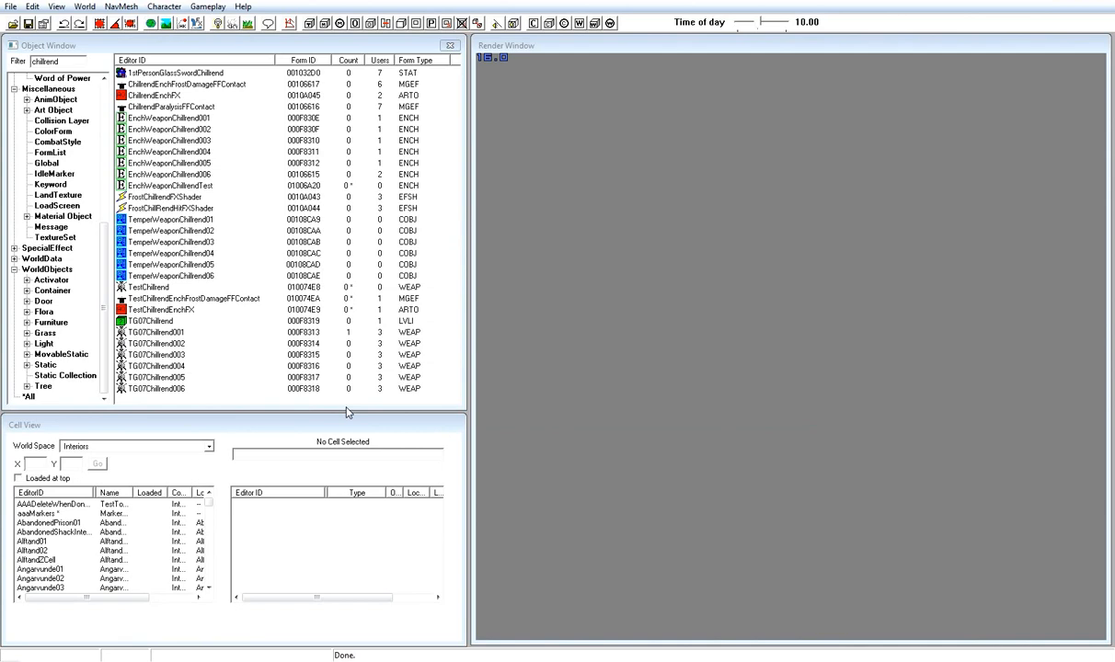
Compare the effects and their order in EnchWeaponChillrendTest with those in the original EnchWeaponChillrend006 enchantment.
double_click(232, 185)
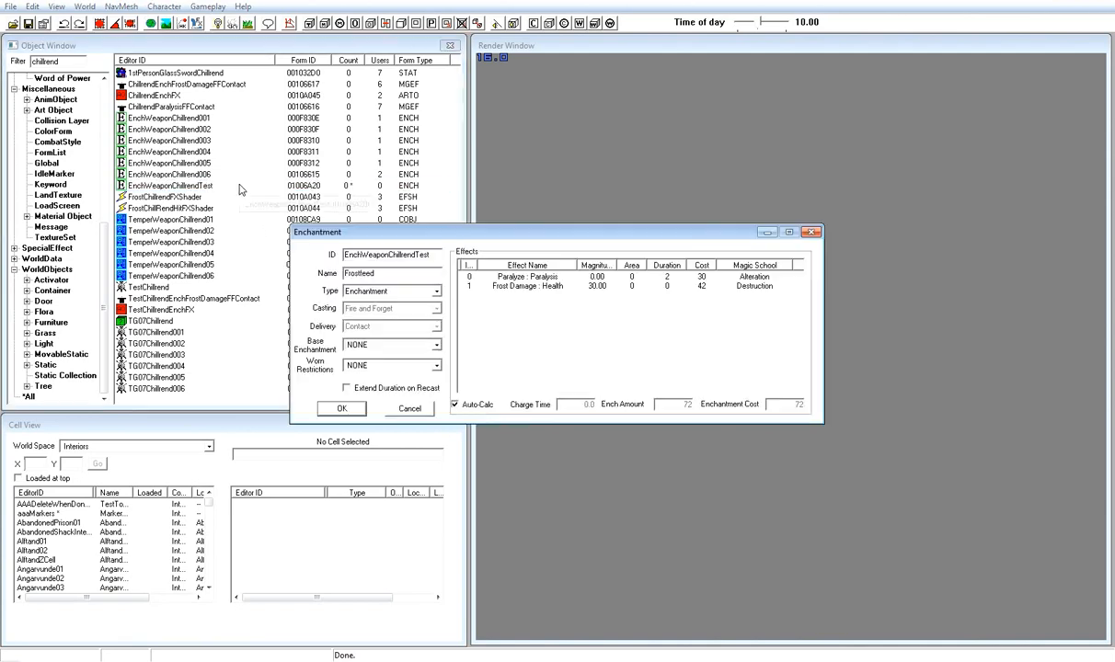
click(583, 289)
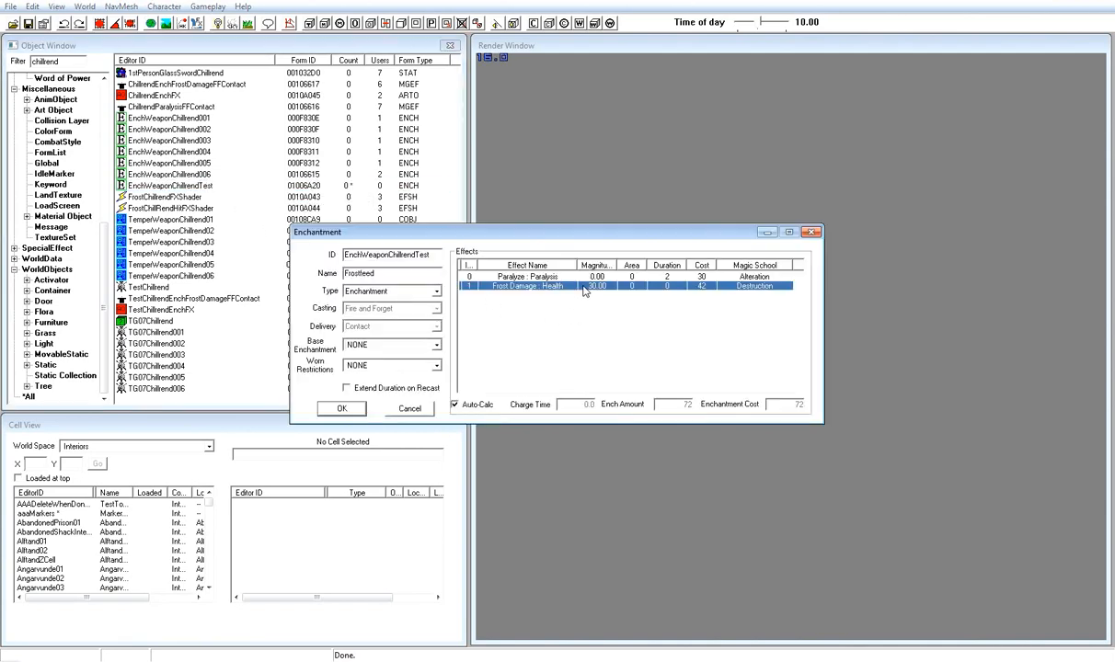
click(220, 175)
double_click(222, 175)
drag(496, 248, 665, 60)
click(655, 317)
drag(608, 249, 797, 264)
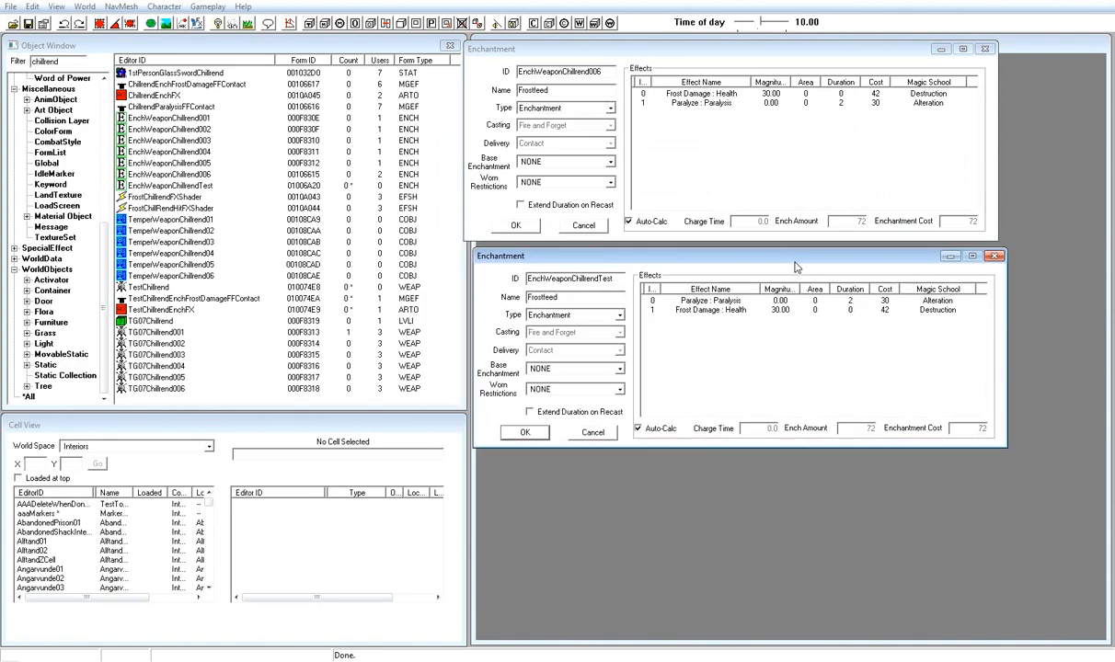
click(715, 310)
click(748, 304)
click(748, 311)
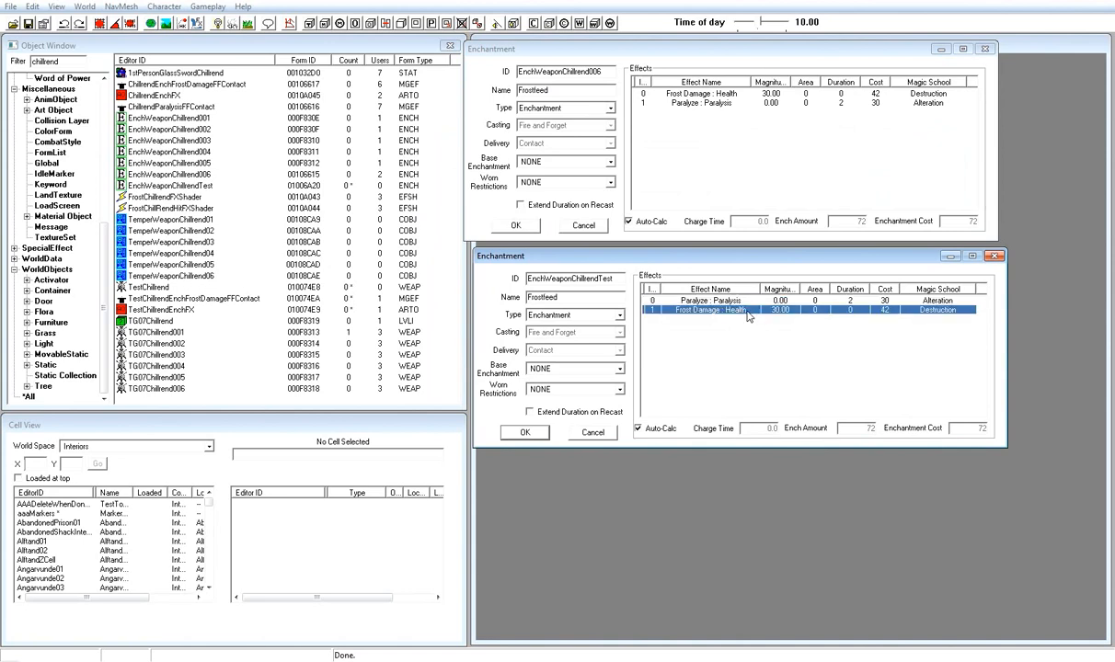
click(746, 302)
click(747, 311)
click(747, 302)
click(750, 312)
click(595, 225)
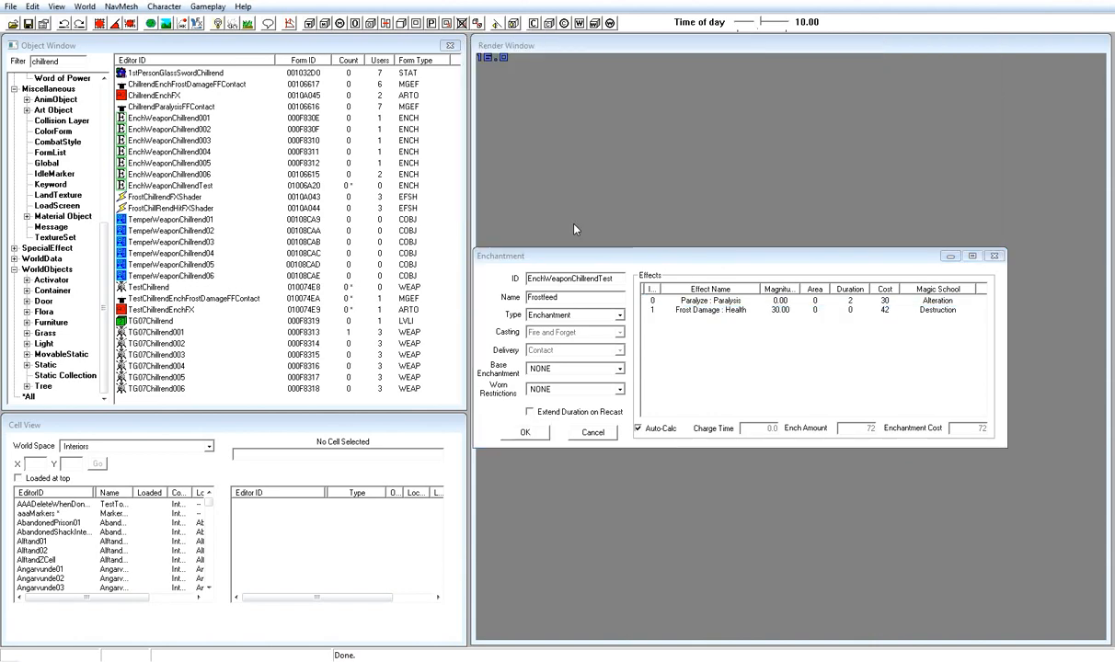
Delete the Paralyze effect from EnchWeaponChillrendTest, check the remaining frost damage effect, and save the enchantment.
click(726, 304)
right_click(727, 304)
click(714, 328)
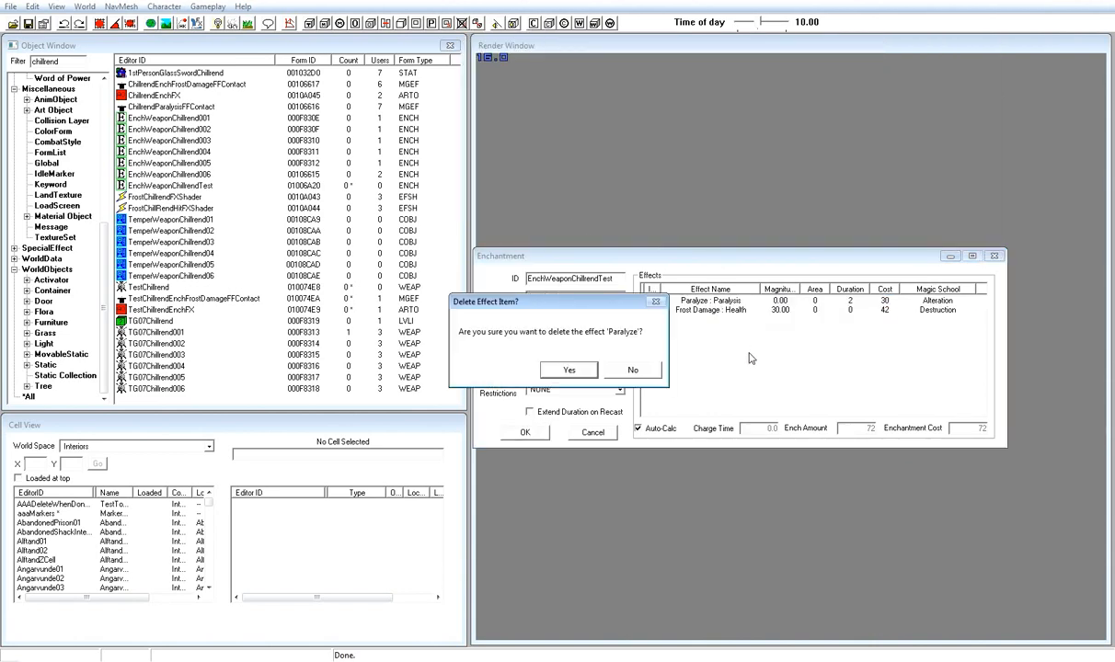
click(569, 371)
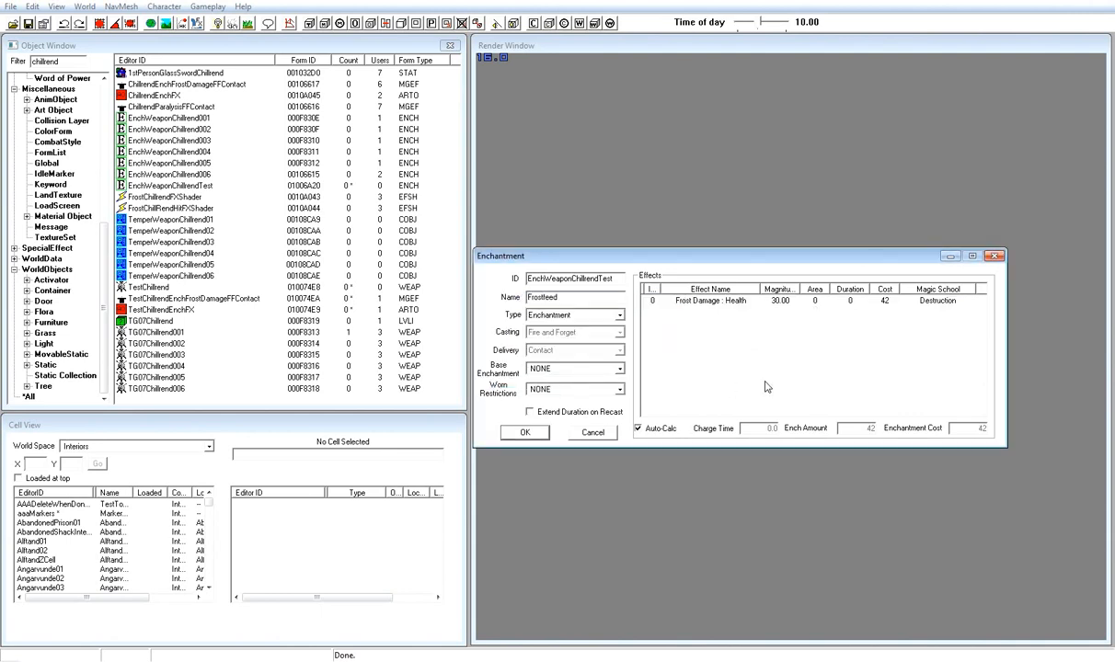
double_click(736, 301)
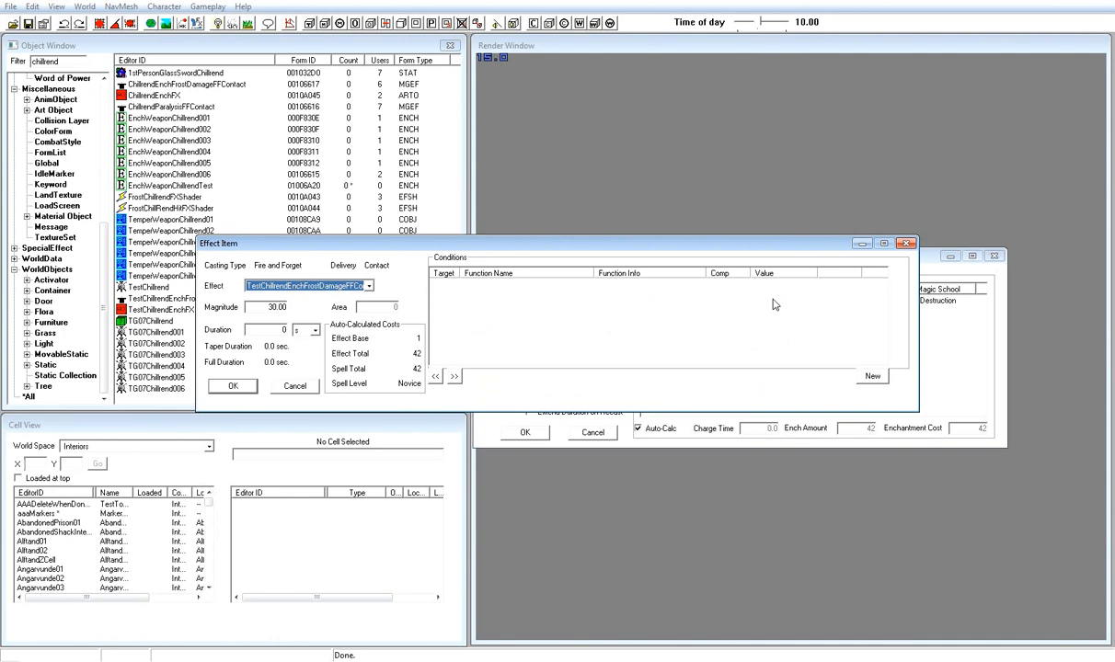
click(295, 386)
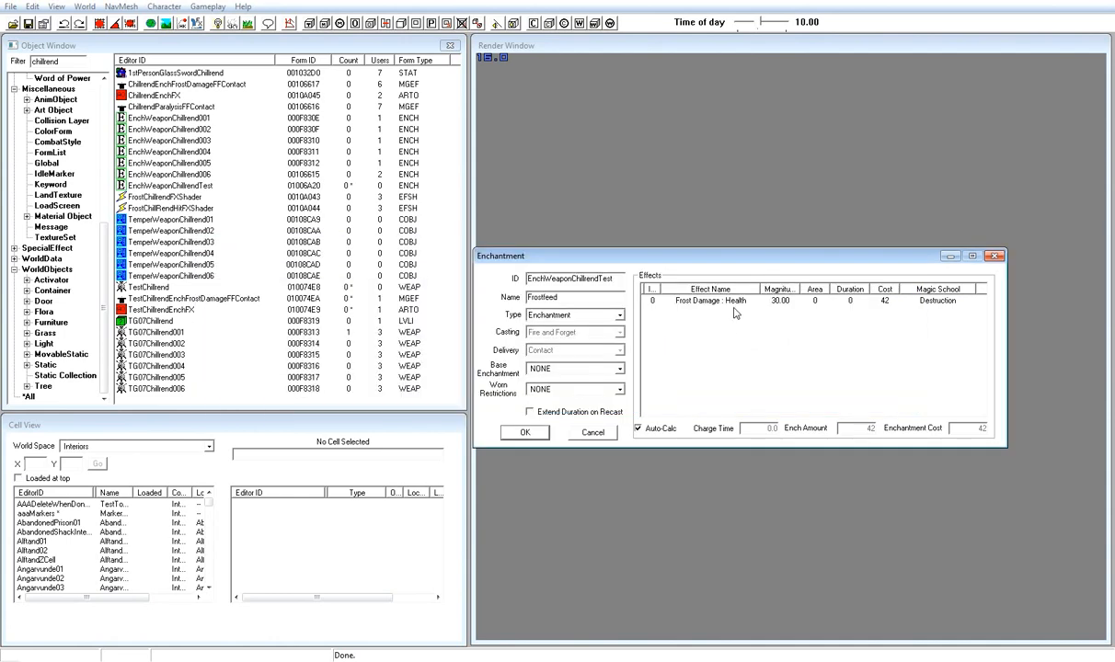
click(525, 433)
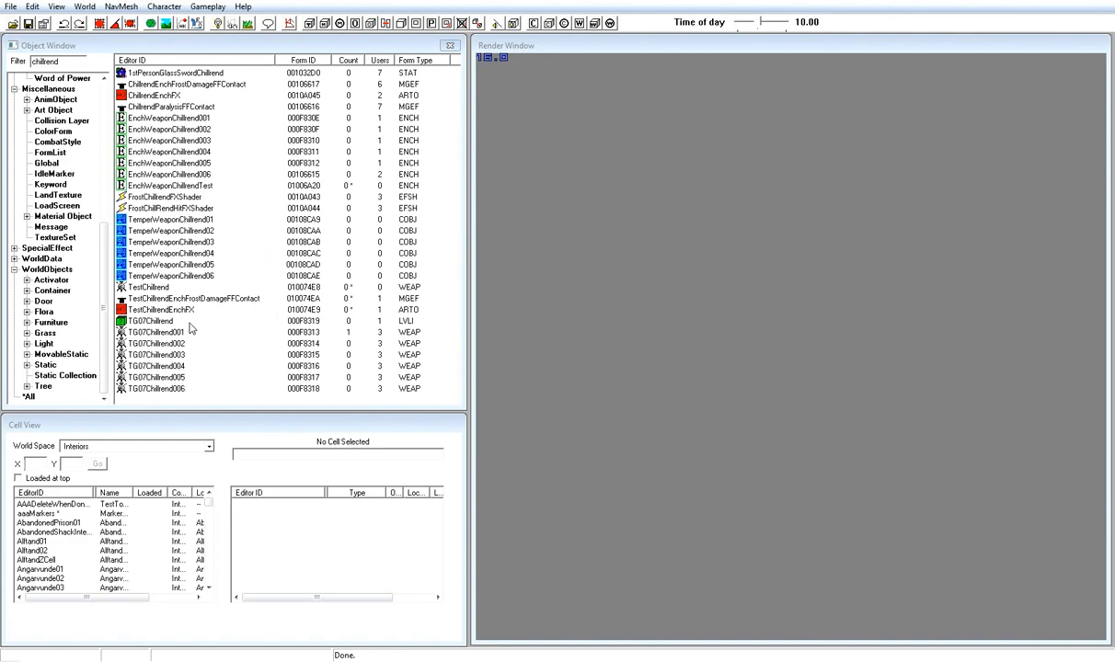
Set the TestChillrend weapon's enchantment to EnchWeaponChillrendTest and save the plugin.
double_click(189, 286)
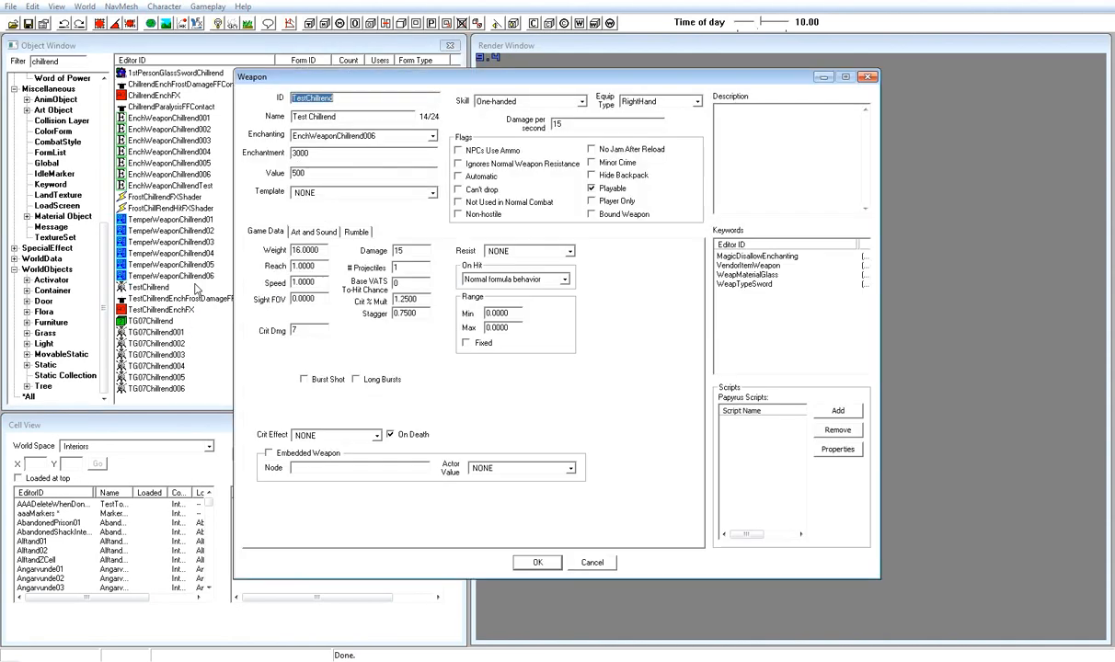
click(434, 136)
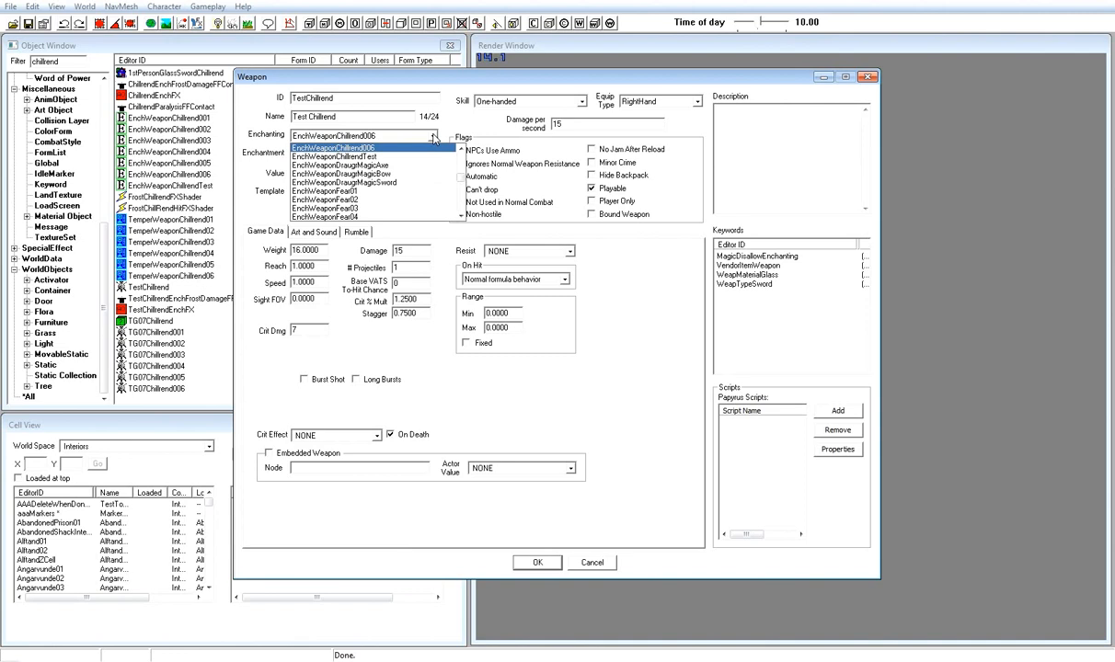
key(t)
key(t)
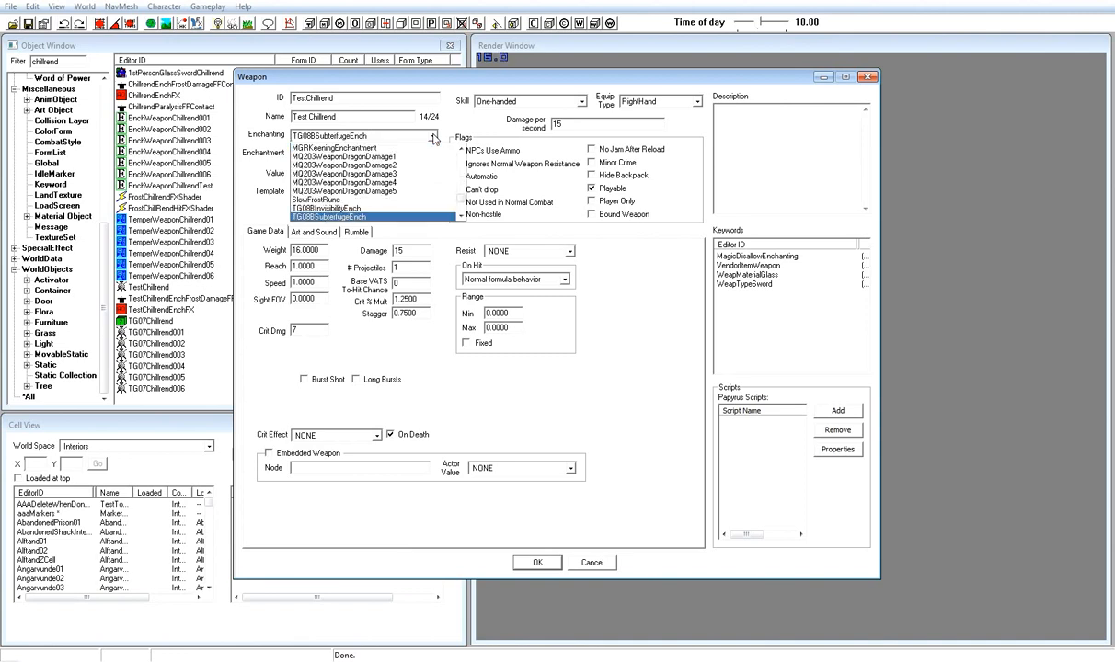
text(enchw)
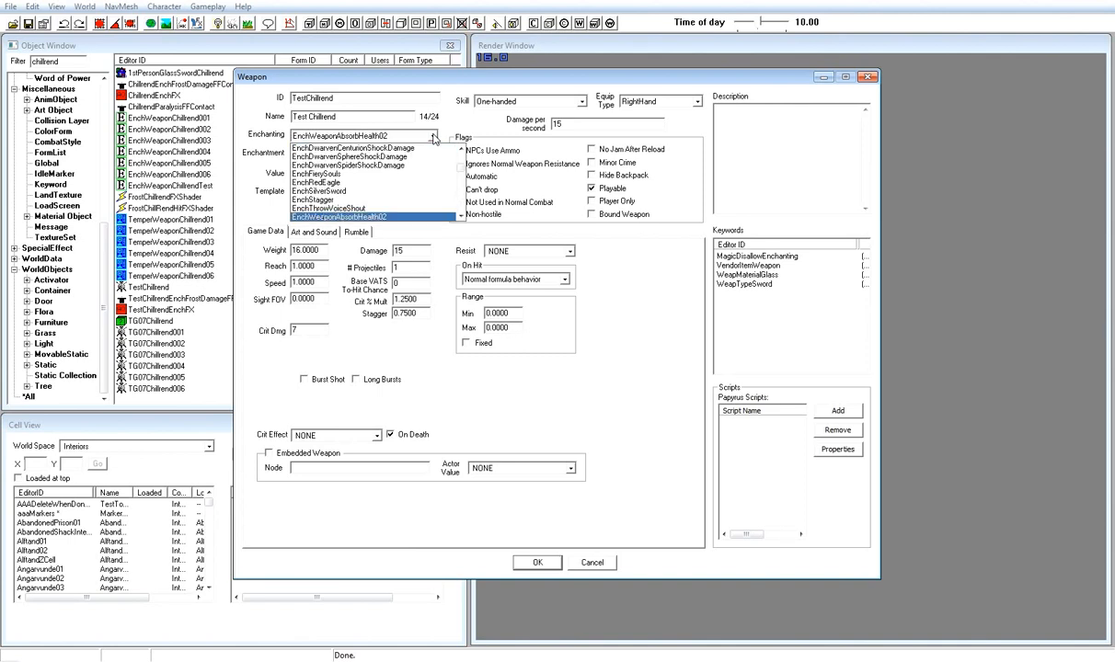
scroll(438, 194, down, 5)
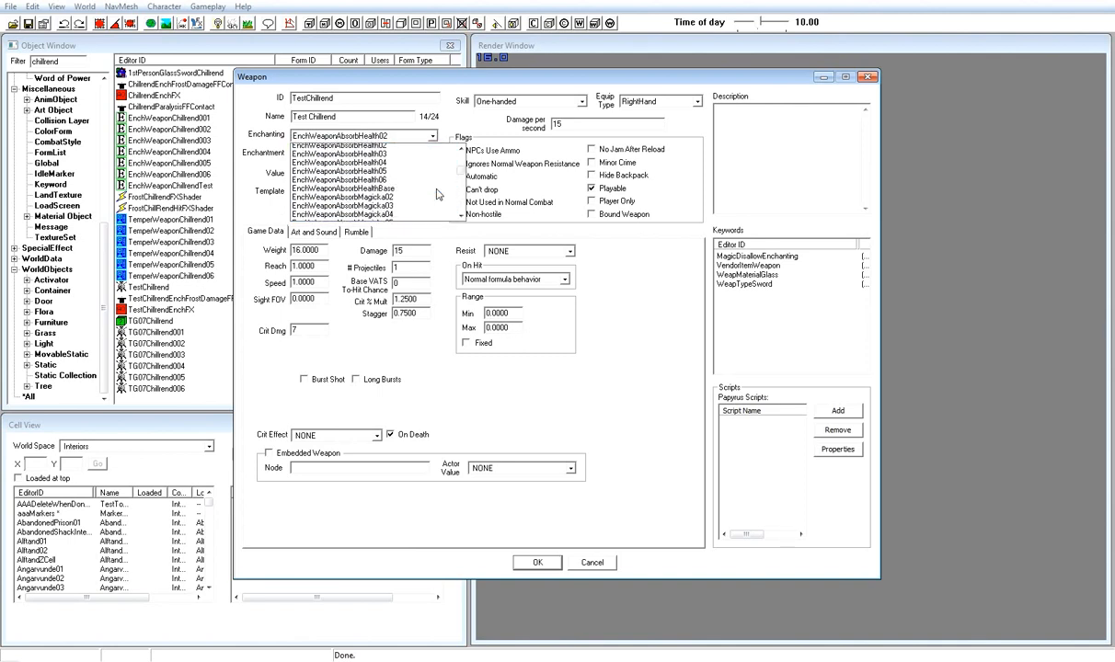
scroll(438, 195, down, 5)
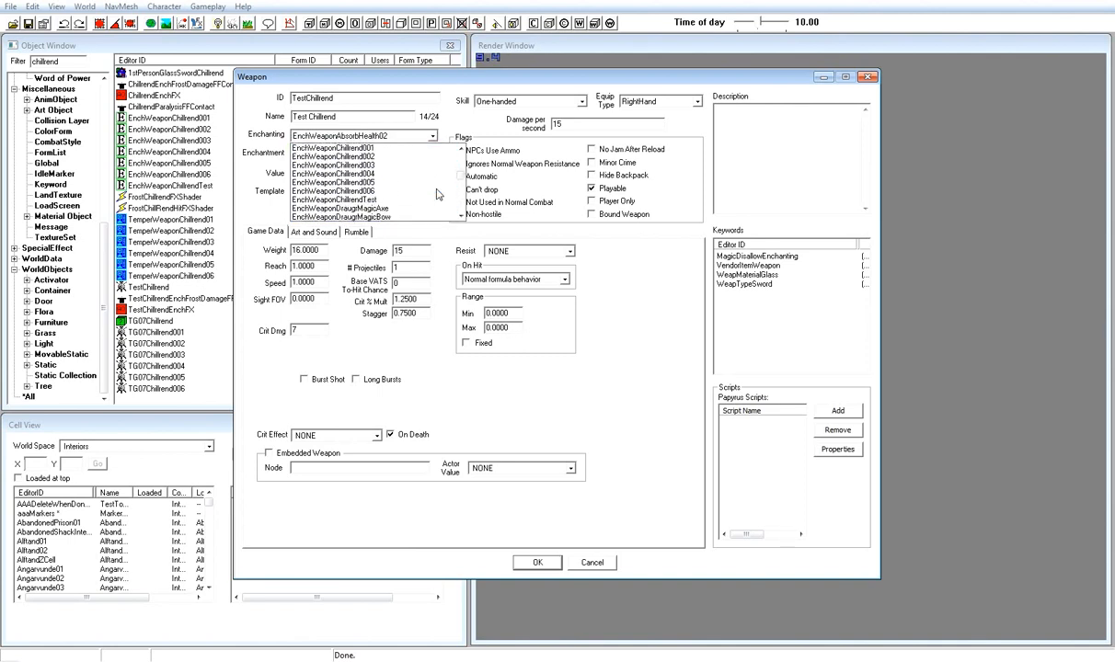
click(419, 182)
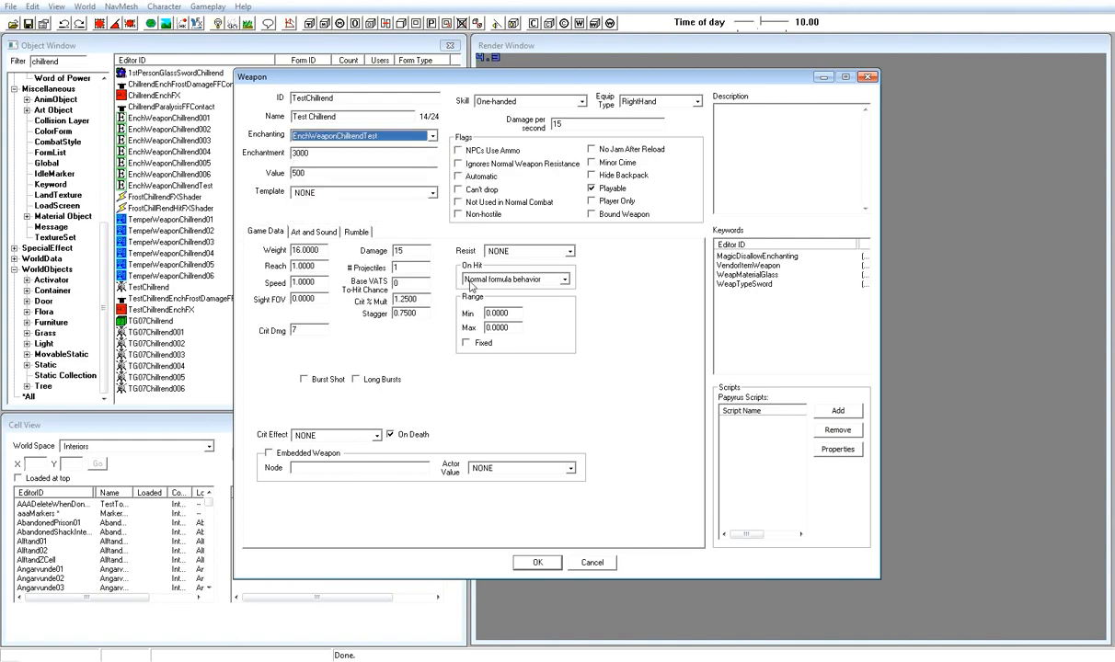
click(526, 563)
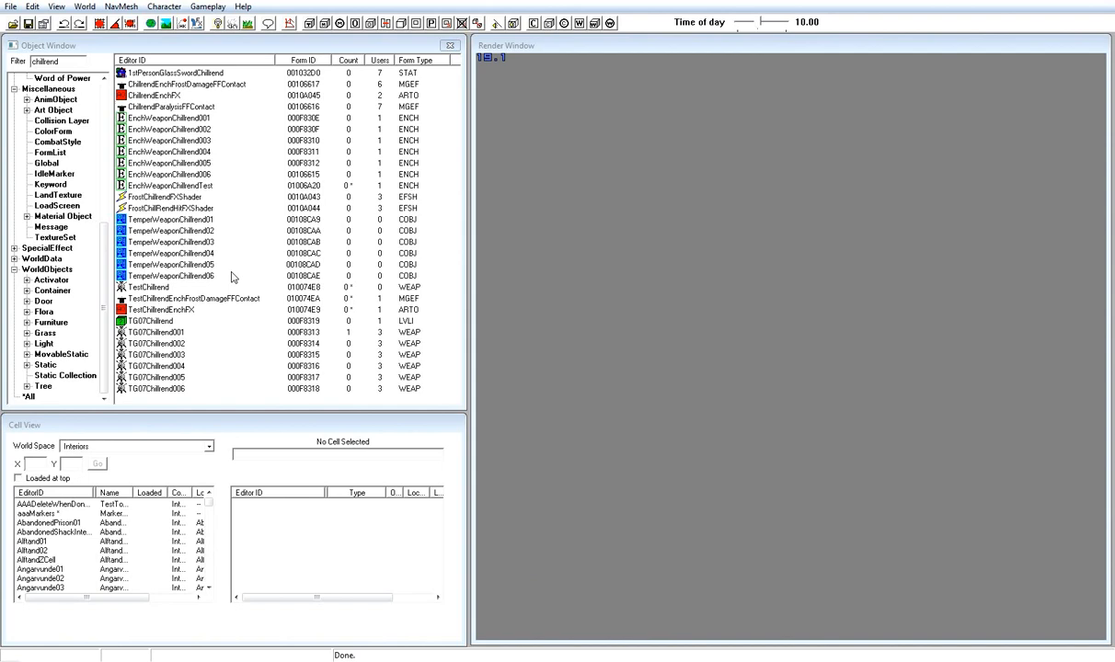
click(29, 23)
Check the model path of the TestChillrendEnchFX art object and switch to NifSkope.
double_click(169, 309)
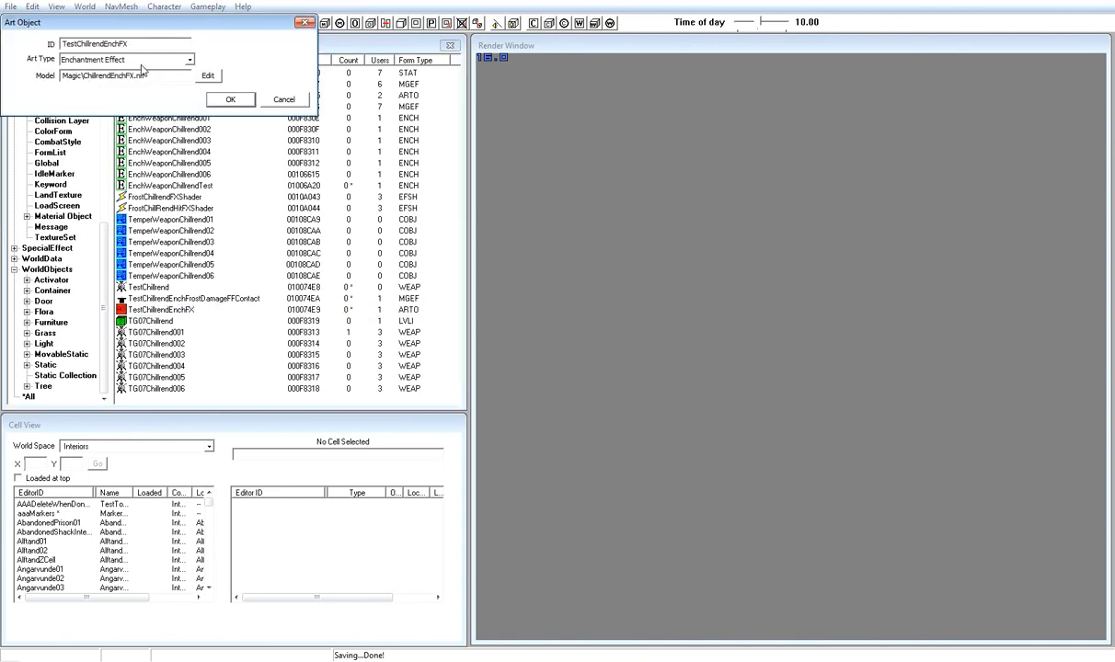
drag(147, 76, 111, 77)
key(alt+Tab)
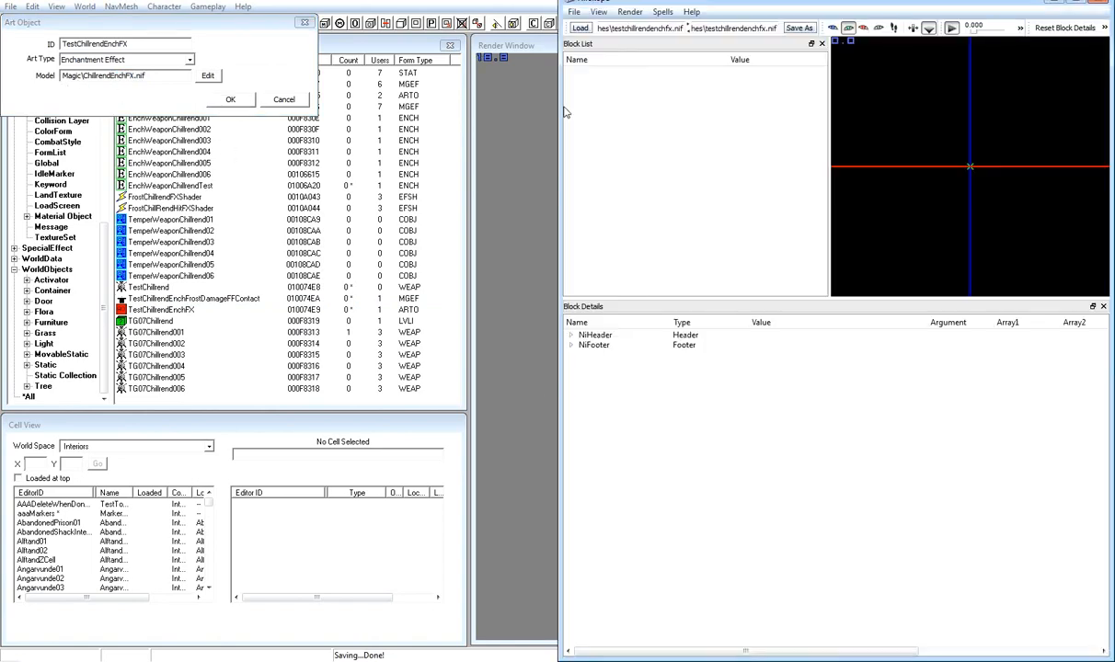
Load chillrendenchfx.nif from the meshesExtracted\magic folder and expand its root BSFadeNode.
click(580, 29)
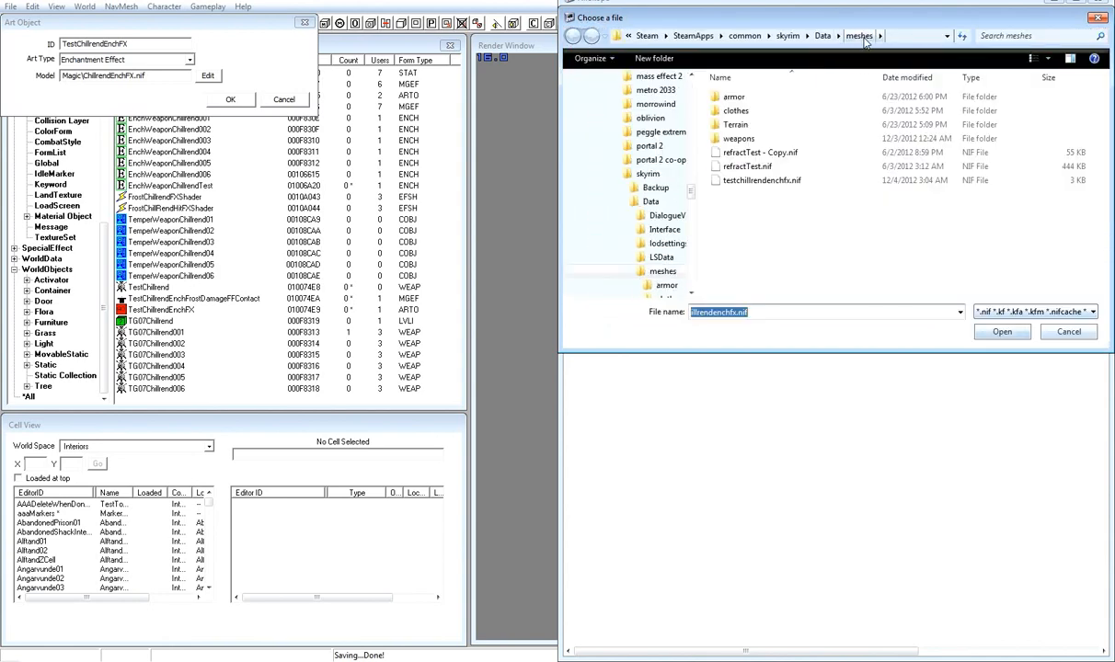
click(823, 35)
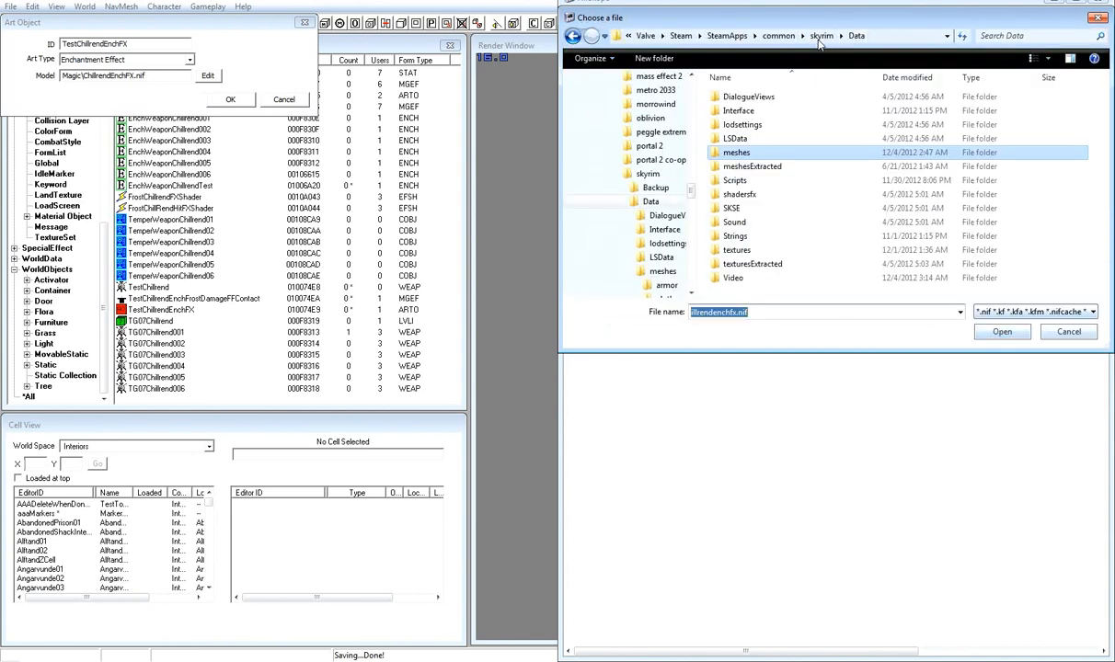
click(794, 170)
double_click(794, 169)
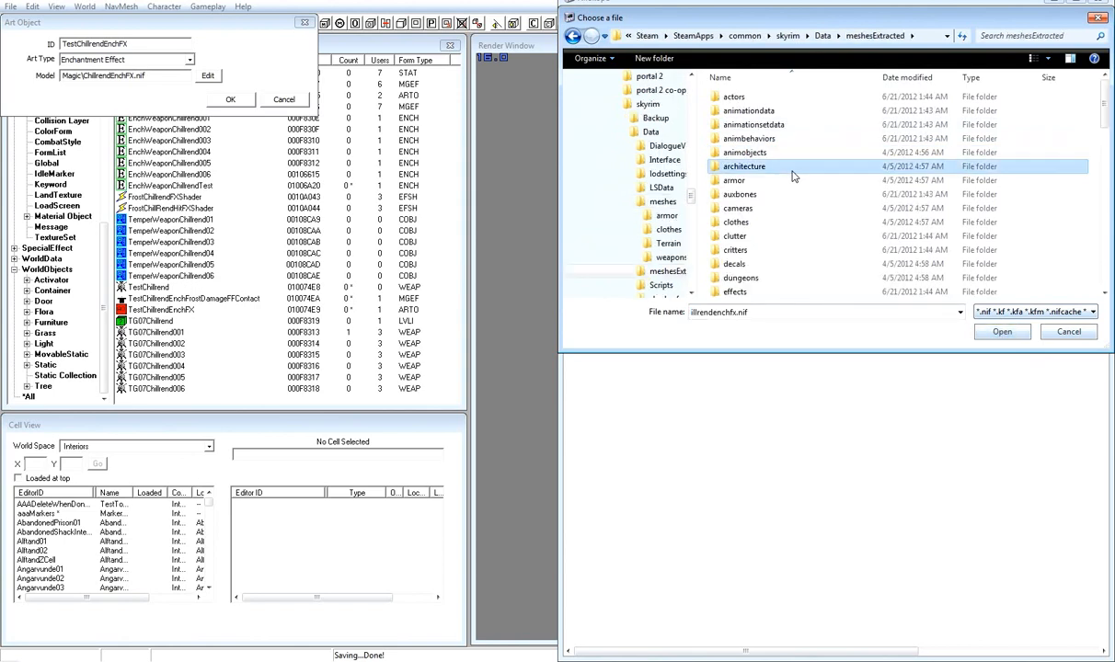
scroll(794, 176, down, 4)
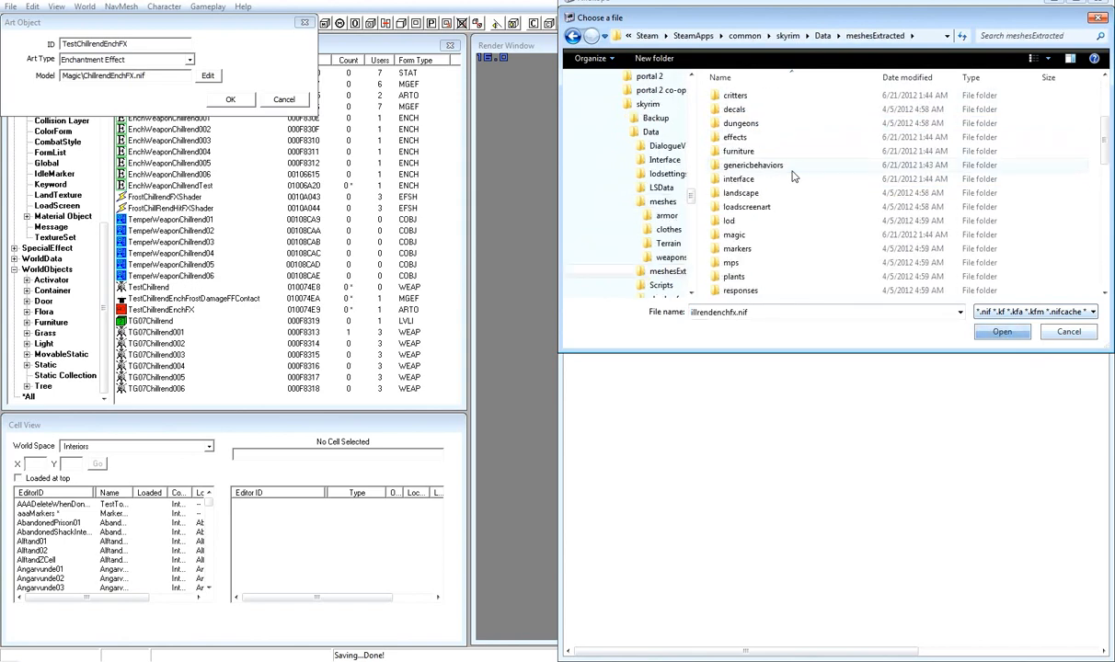
scroll(794, 177, down, 5)
scroll(794, 177, up, 3)
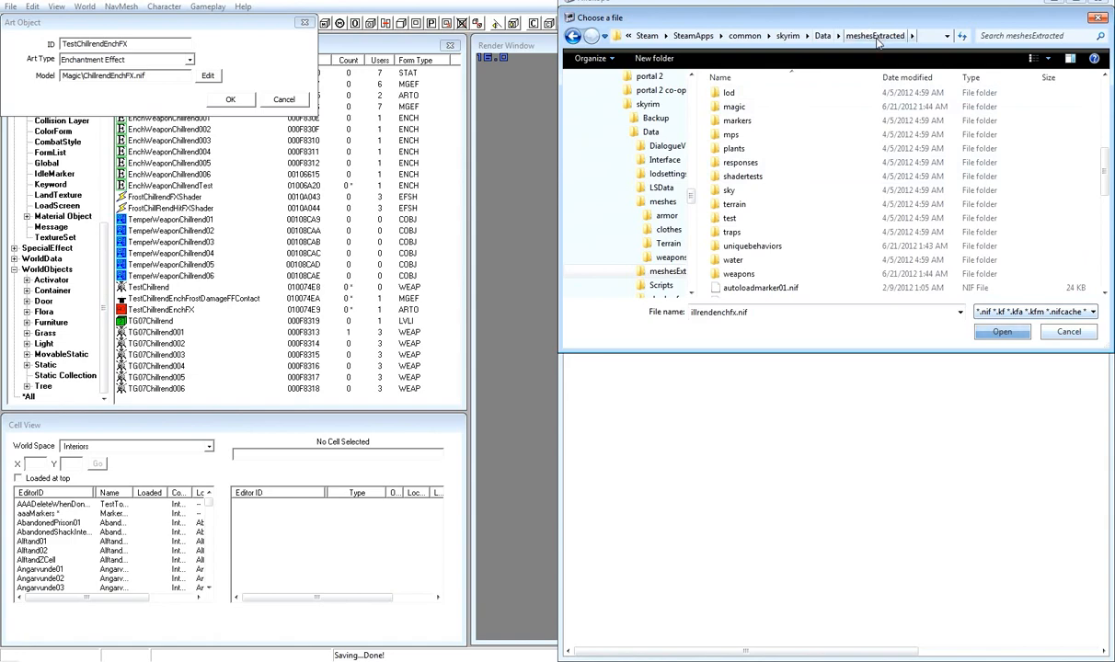
double_click(797, 108)
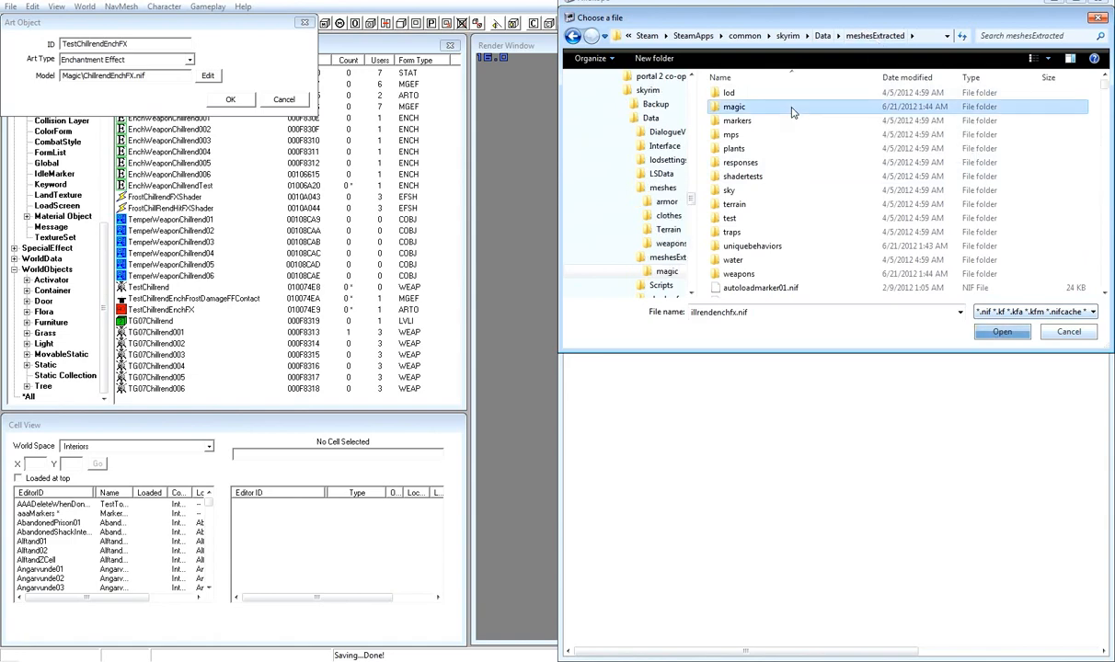
key(c)
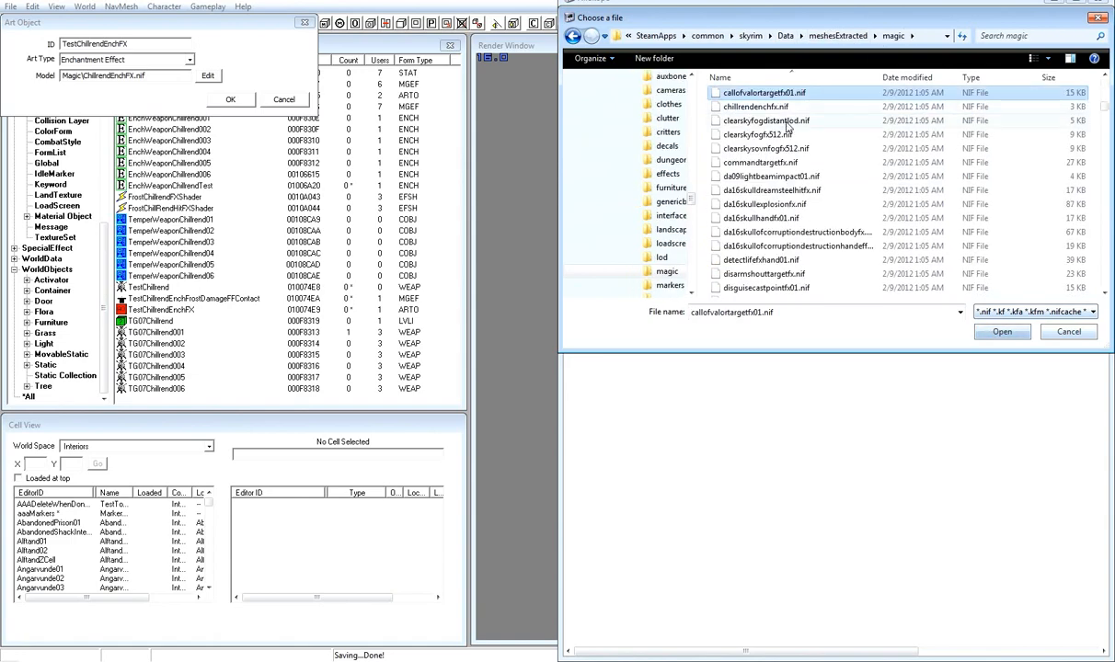
click(789, 108)
double_click(790, 108)
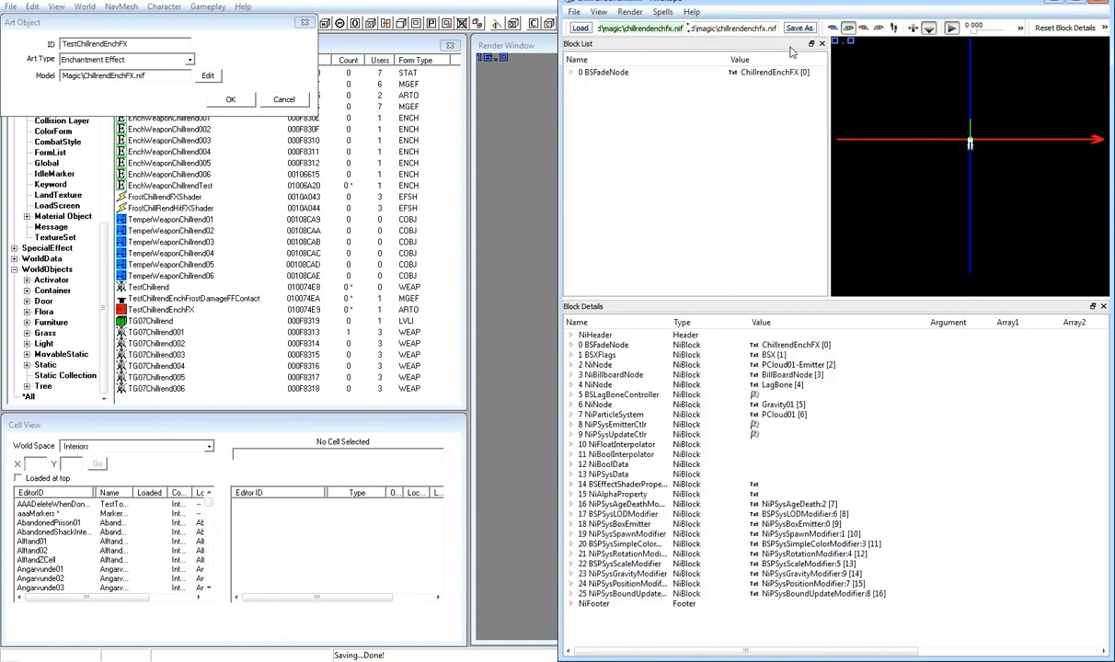
click(570, 72)
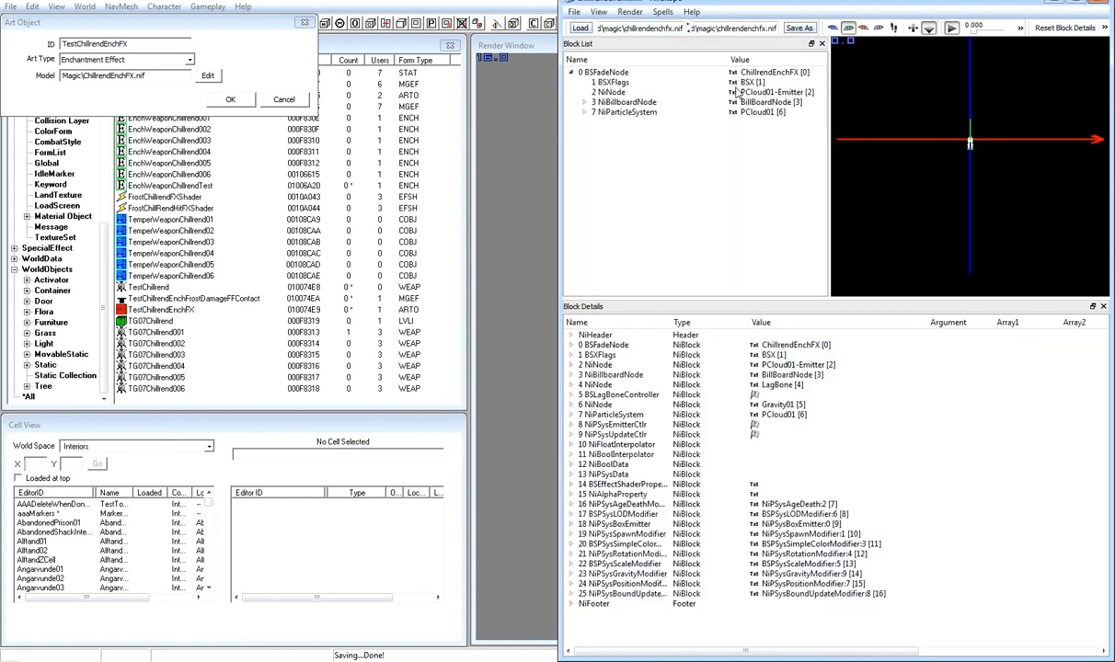
Save the mesh as testchillrendenchfx.nif in the Data\meshes folder, replacing the existing file.
click(799, 28)
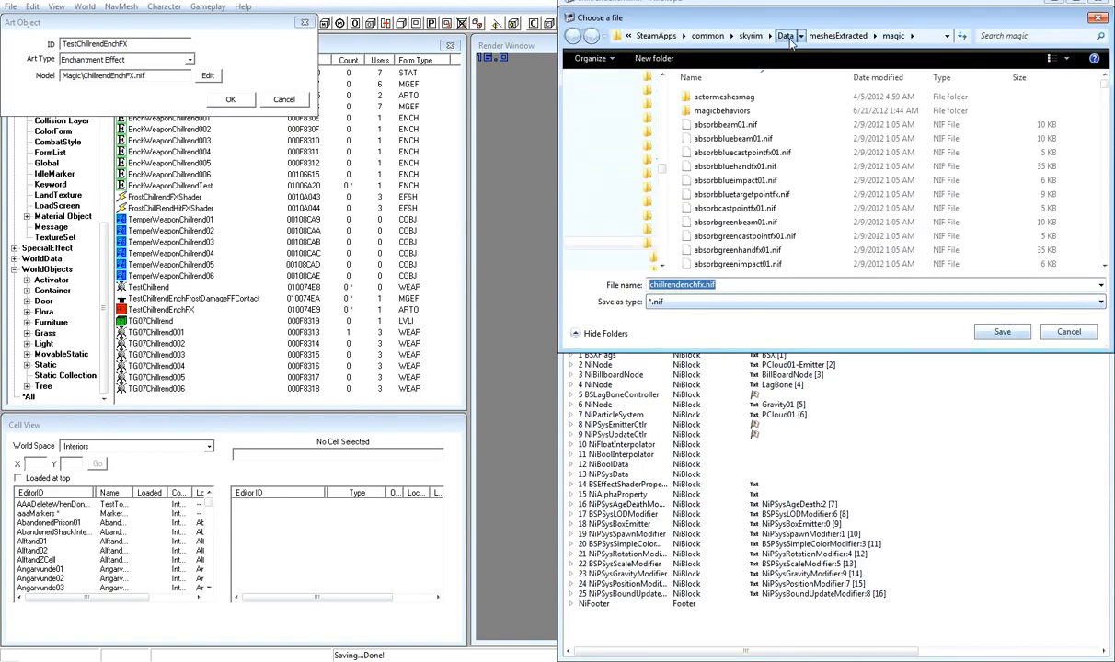
click(785, 35)
double_click(754, 154)
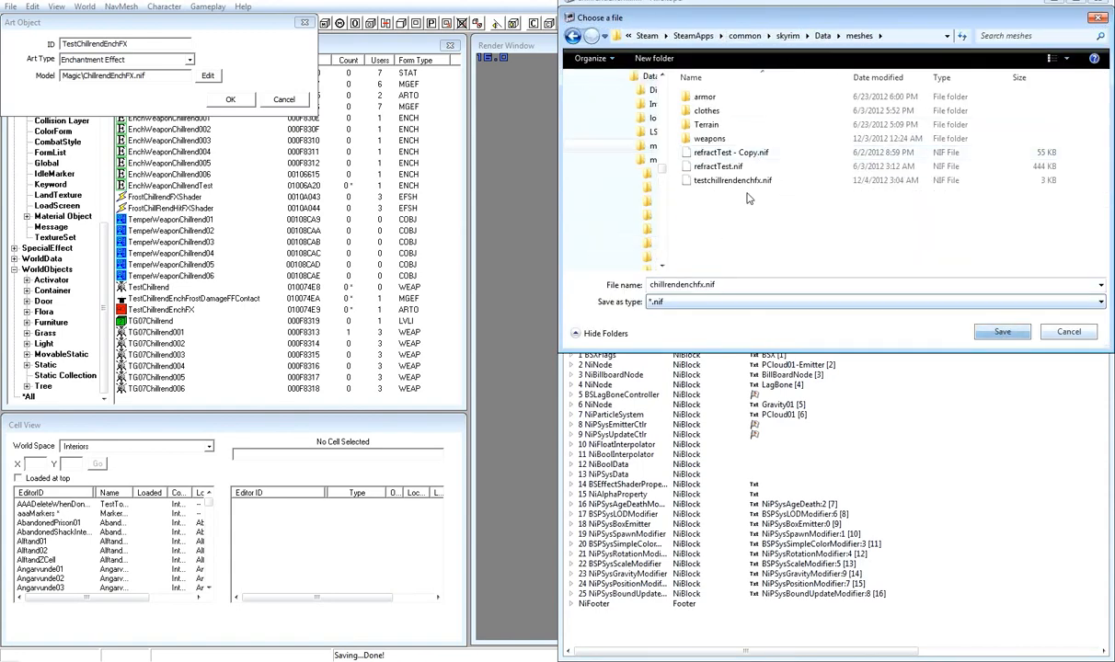
click(750, 183)
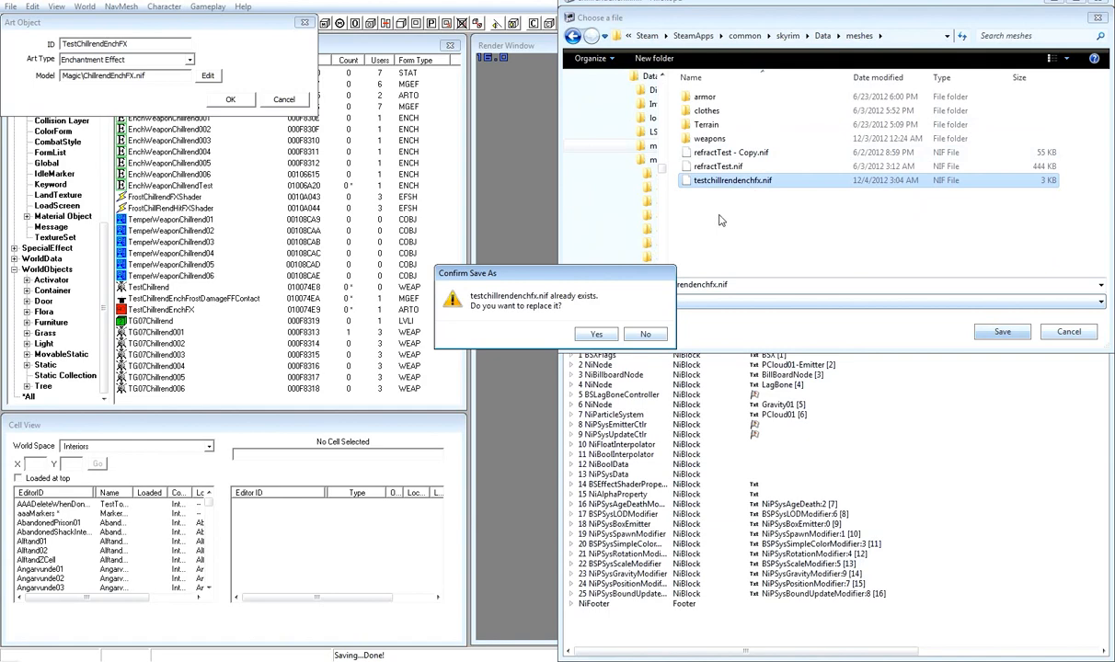
click(596, 334)
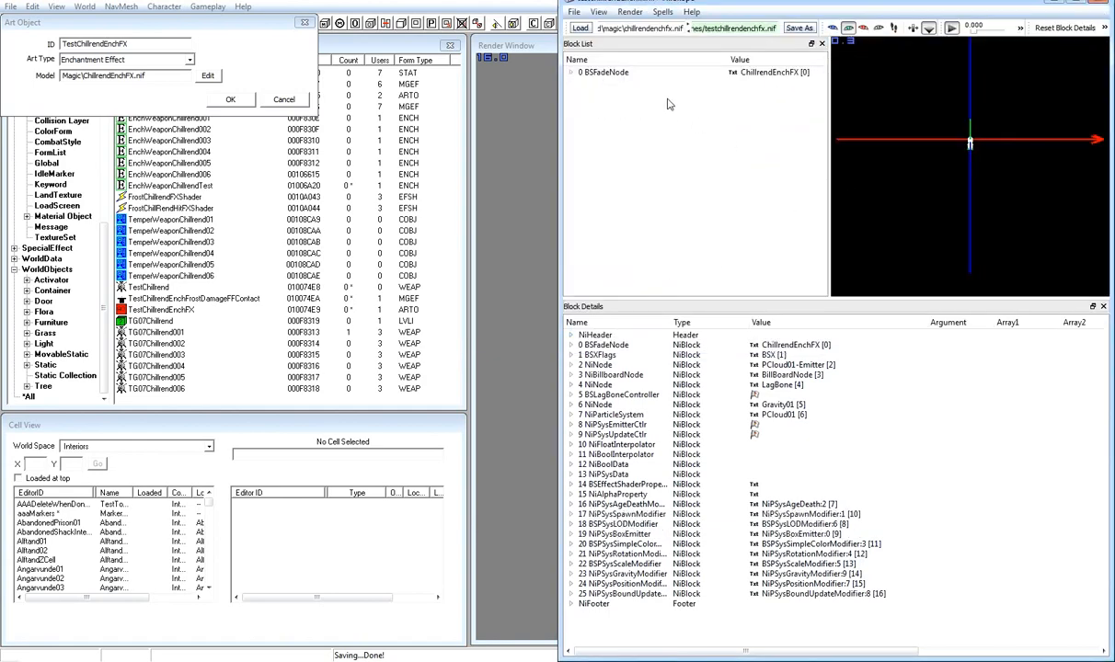
Expand the BSFadeNode and its NiParticleSystem to show the particle blocks, and view the effect from an angle.
click(570, 71)
click(583, 112)
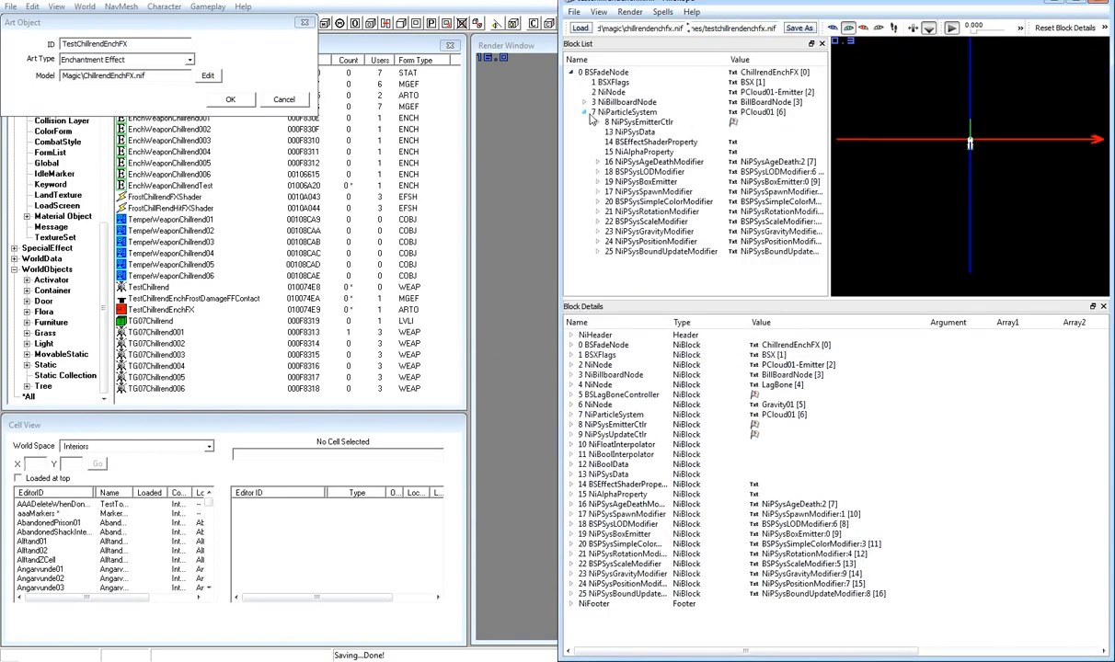
drag(879, 140, 974, 226)
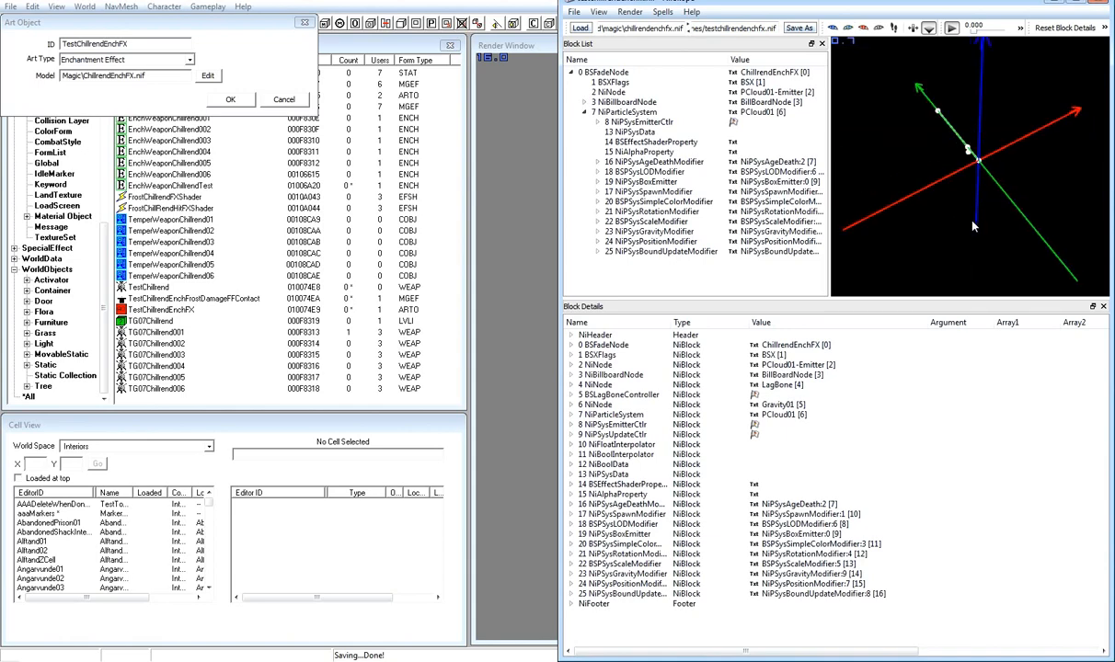
In the second NifSkope window, load the first-person glass Chillrend sword mesh from meshesExtracted\weapons\glass and expand its root node.
click(552, 661)
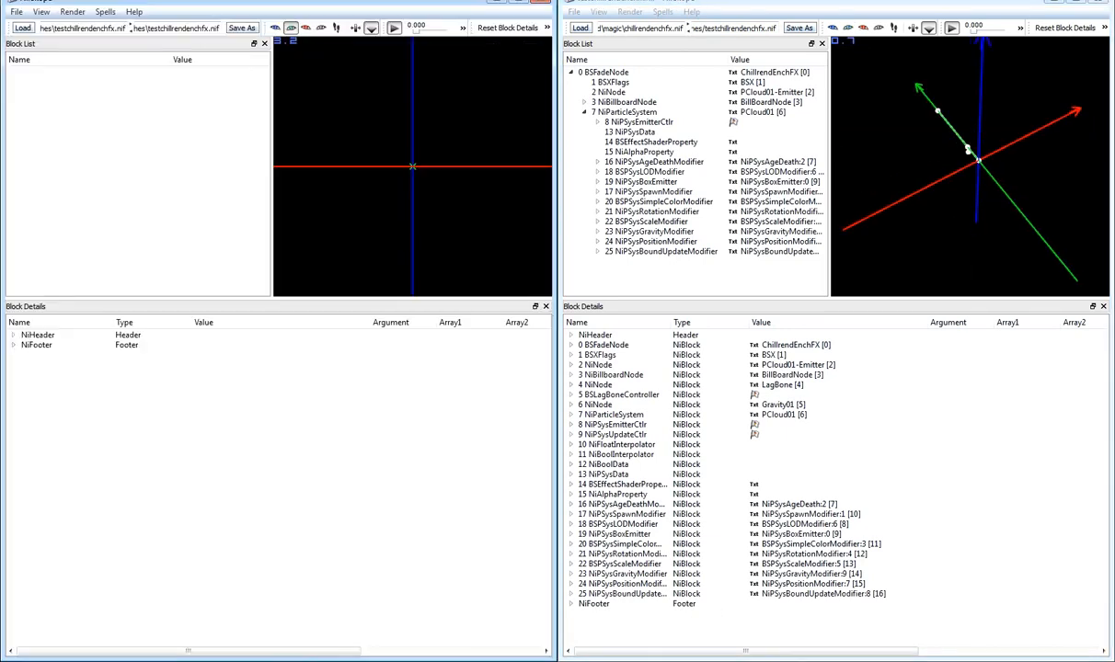
click(23, 28)
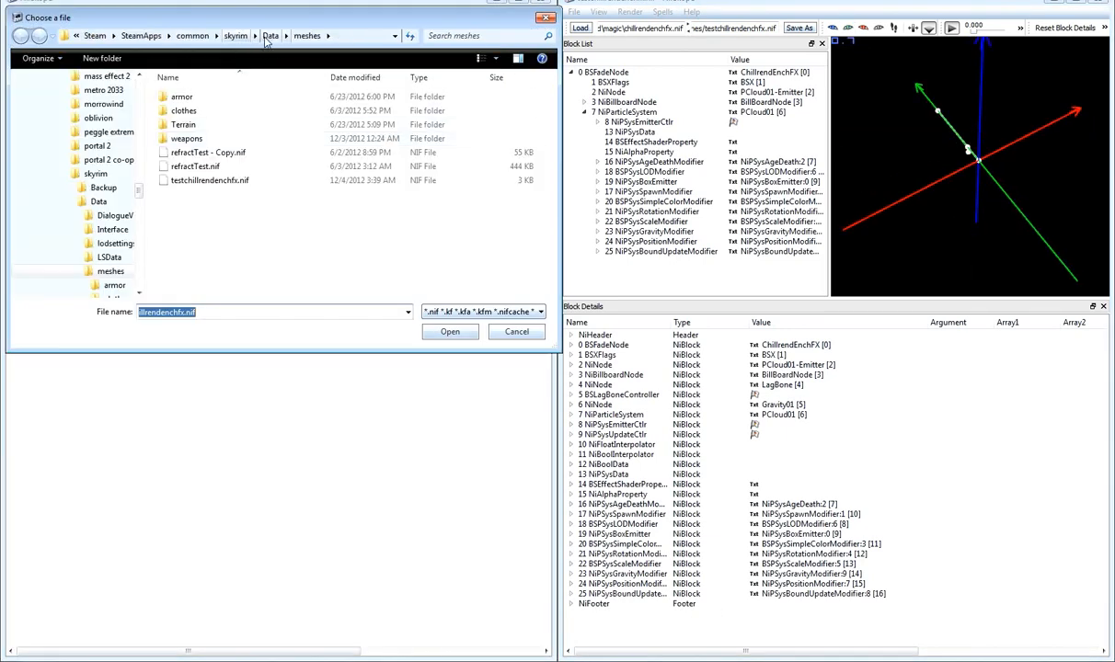
click(270, 36)
double_click(247, 168)
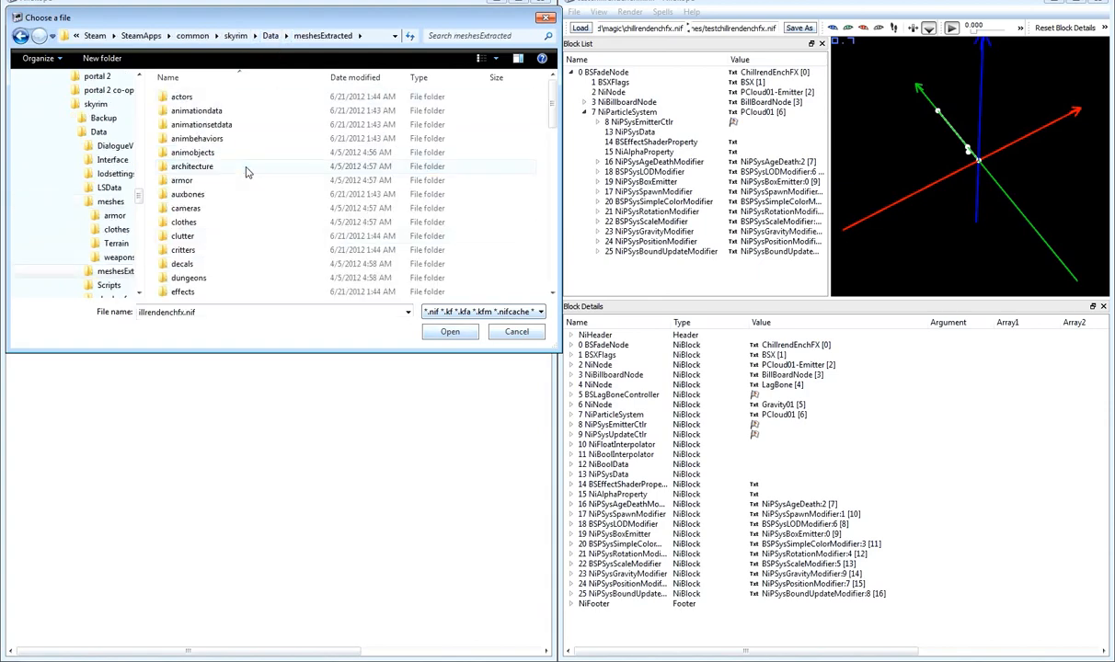
scroll(247, 173, down, 10)
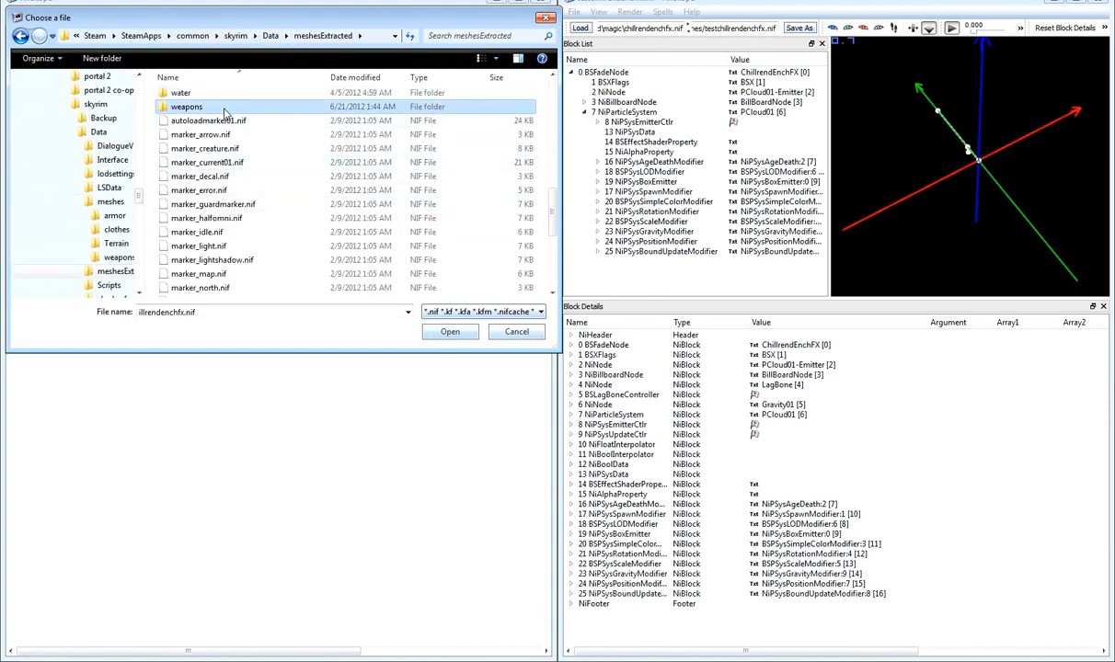
double_click(187, 106)
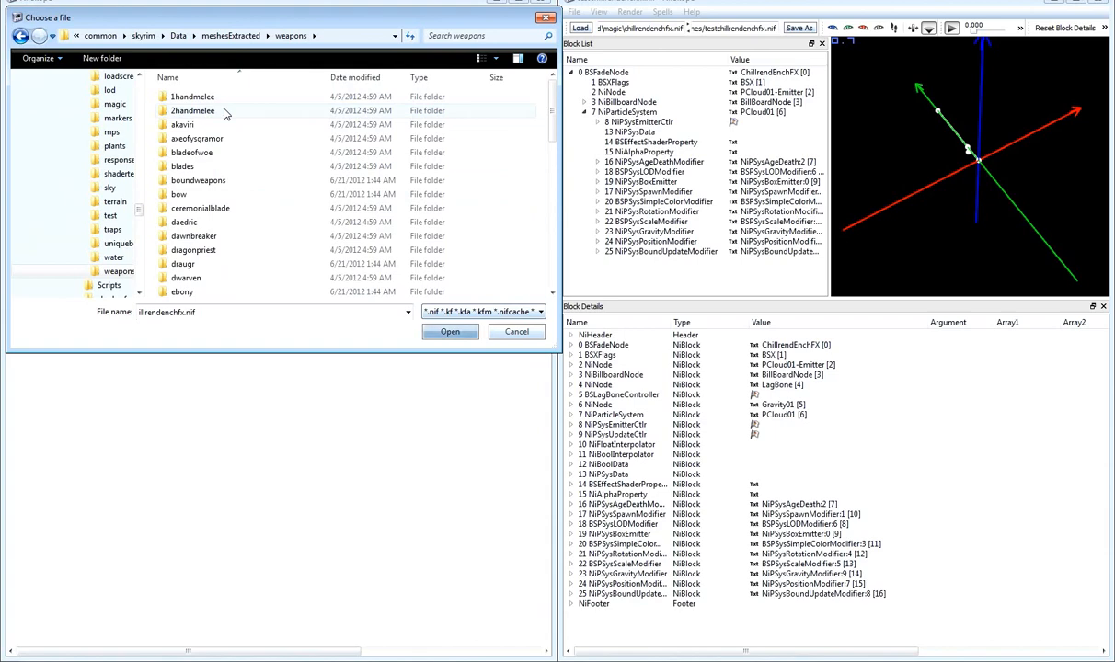
scroll(224, 111, down, 7)
double_click(223, 111)
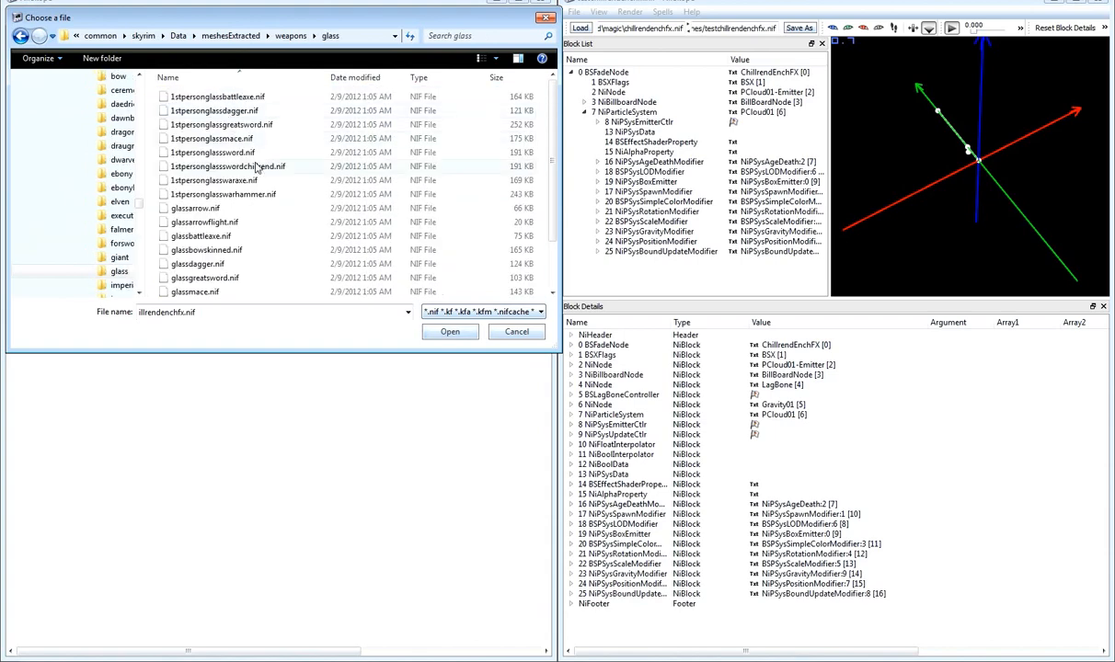
double_click(241, 164)
click(15, 72)
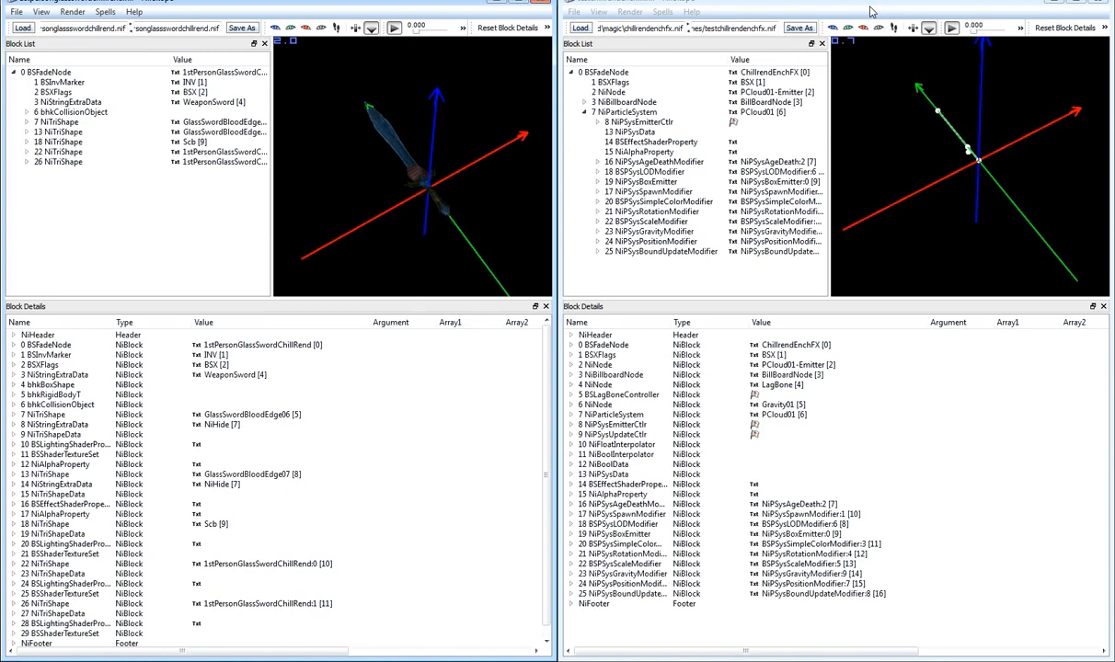
In the effect mesh, check the Source Texture path of the particle system's BSEffectShaderProperty and switch to Photoshop.
click(920, 132)
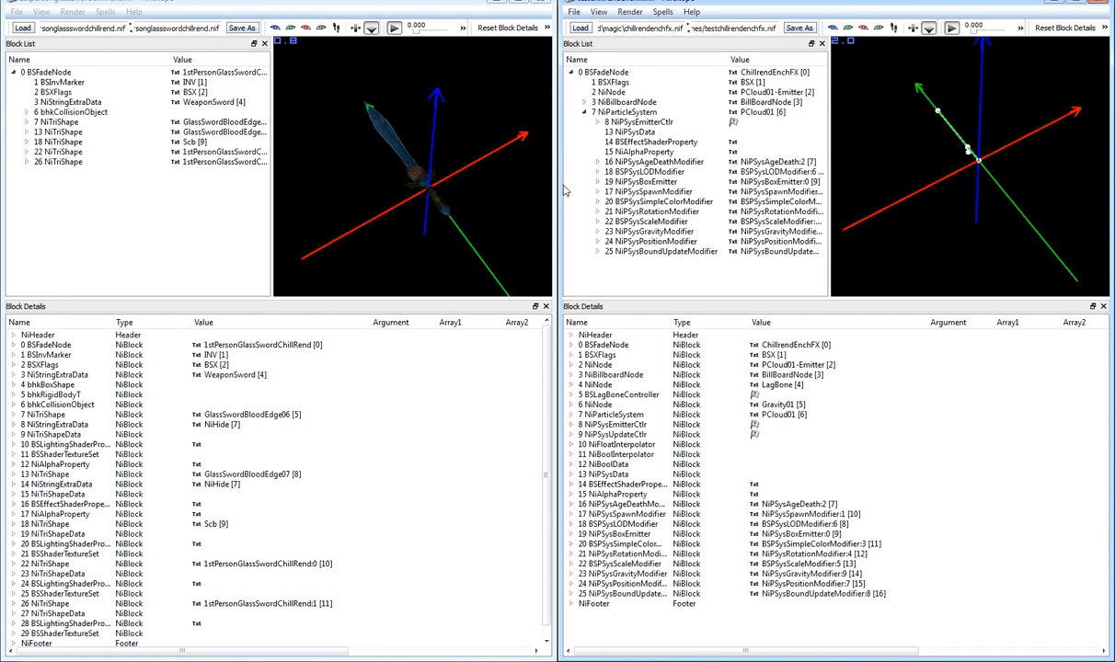
click(672, 145)
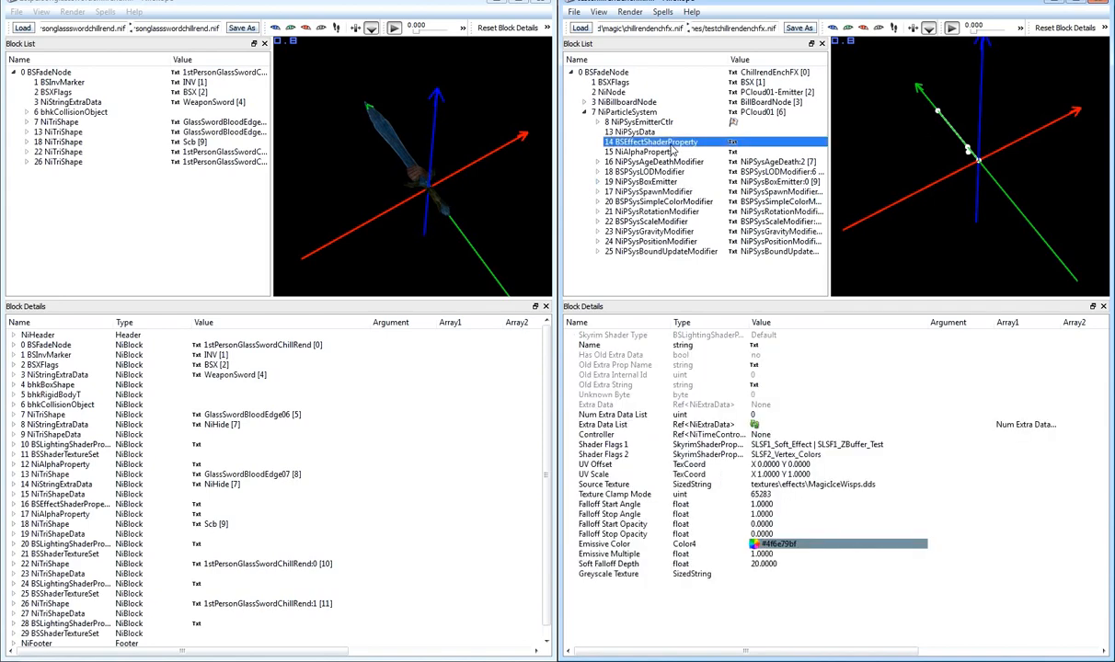
click(842, 474)
double_click(883, 486)
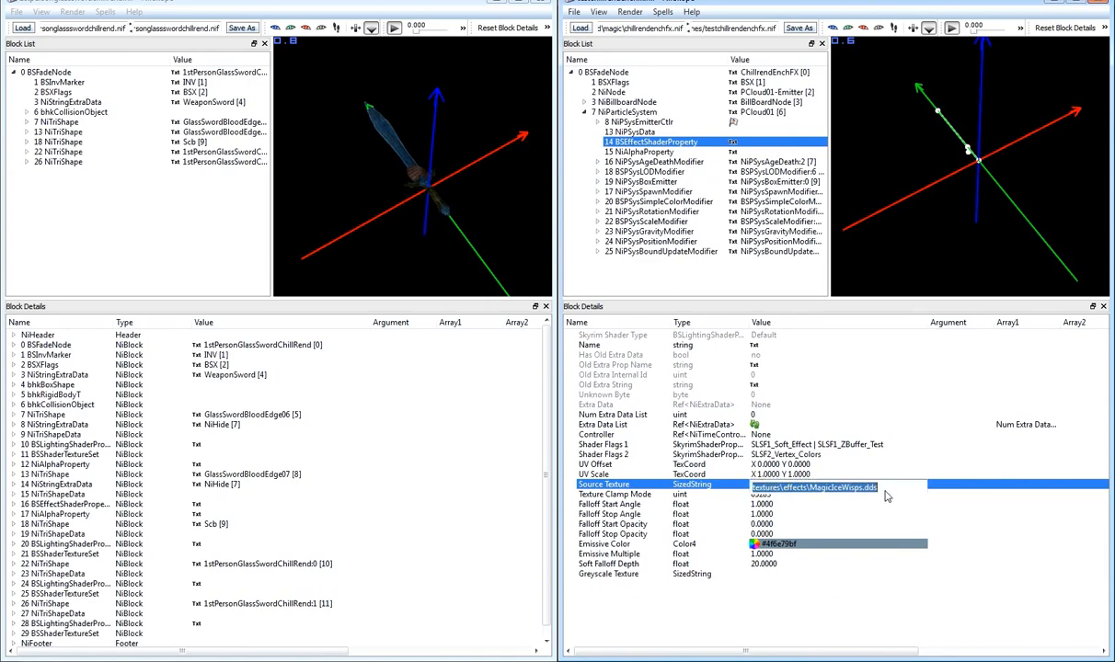
key(Return)
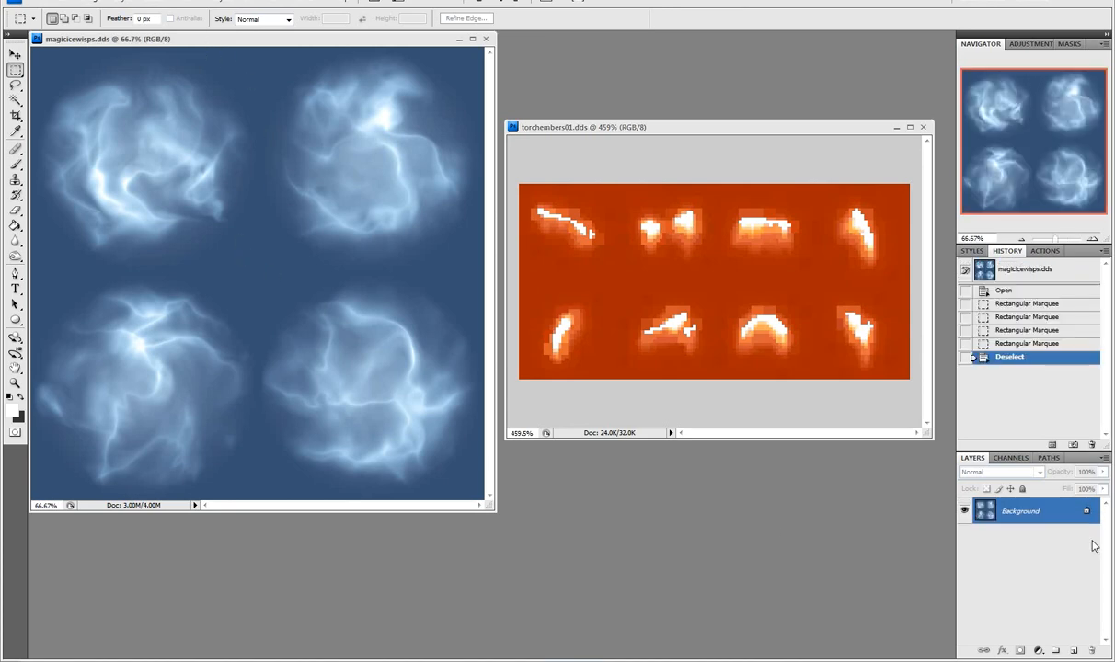
Compare the colour and alpha channels of the magicicewisps.dds and torchembers01.dds textures.
click(1010, 457)
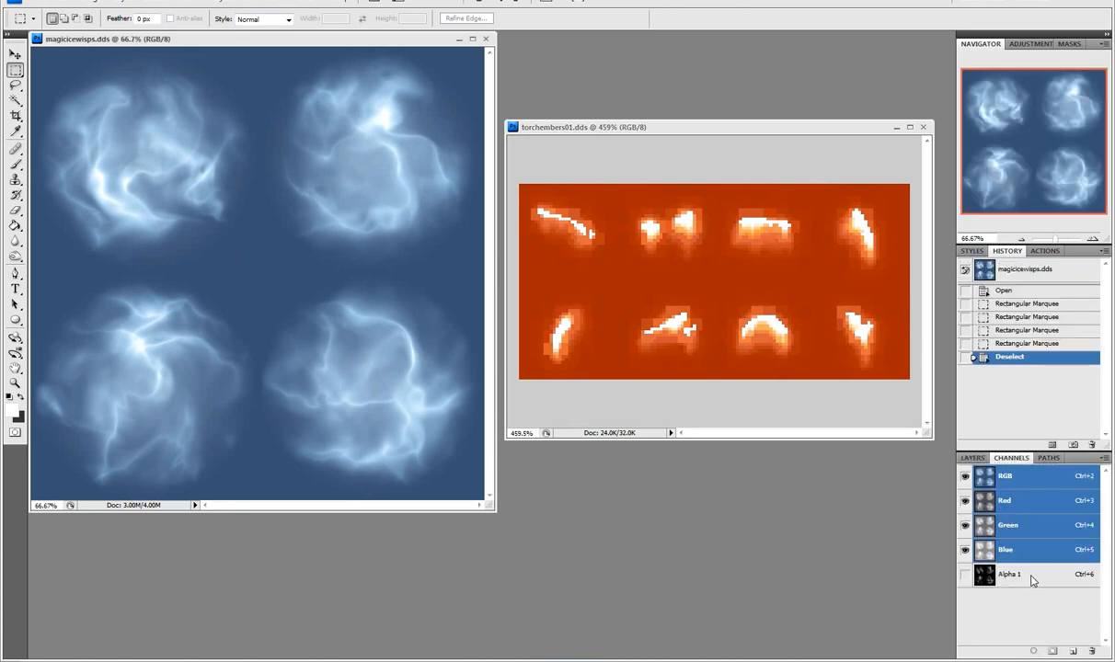
click(1032, 578)
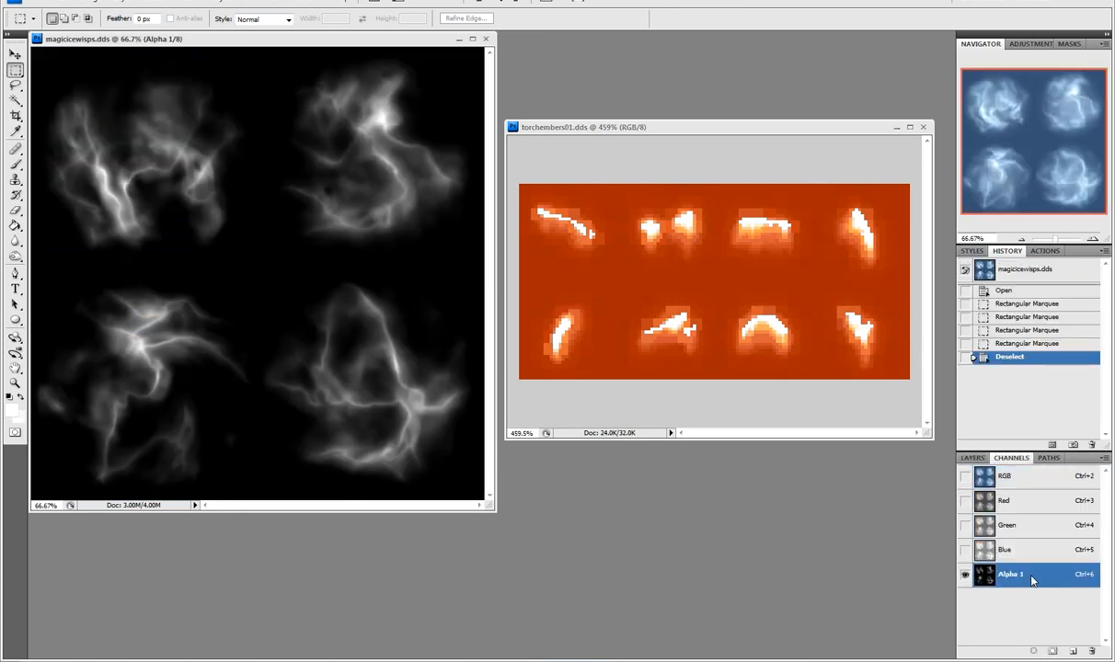
click(1023, 480)
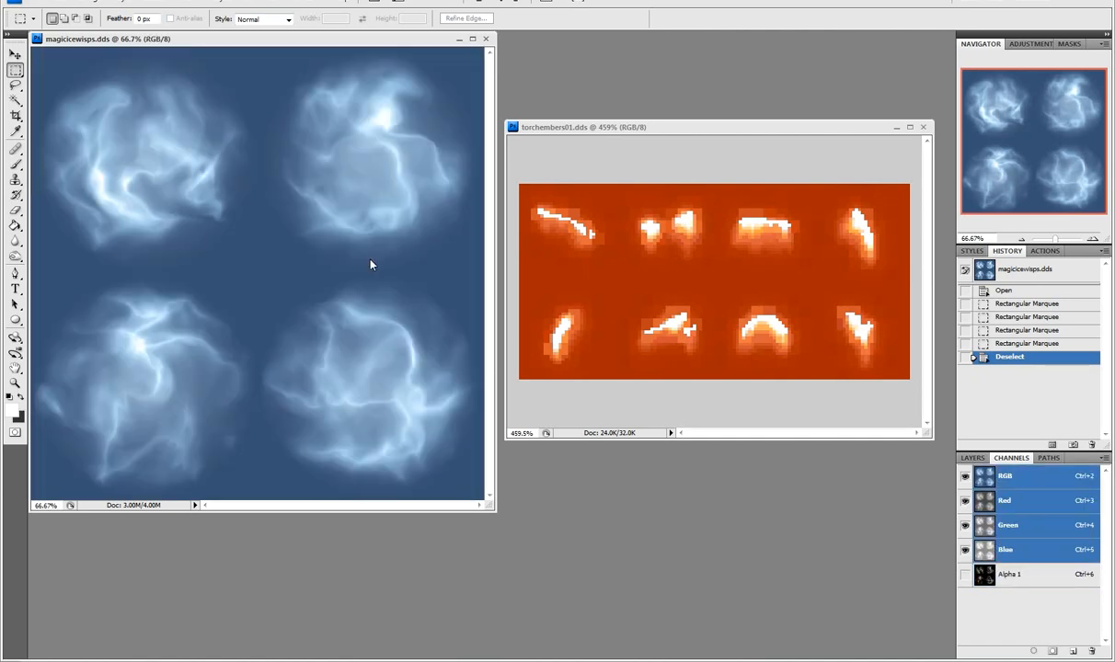
click(645, 132)
click(1010, 532)
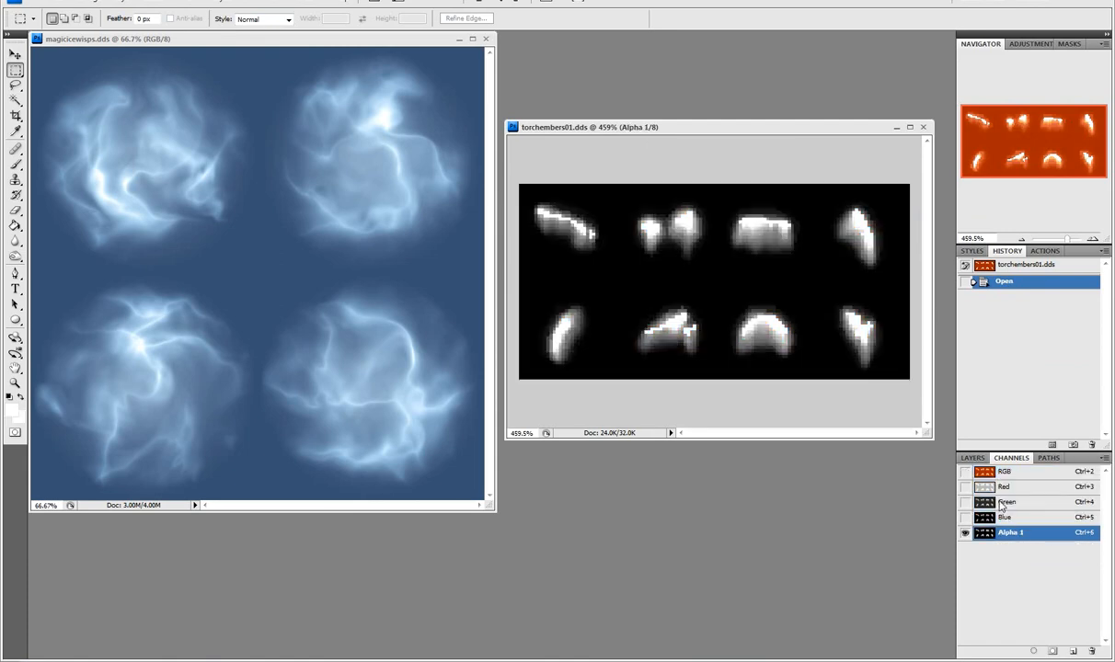
click(975, 459)
Switch back to NifSkope and examine the subtexture offset fields of the effect mesh's NiPSysData block, widening the field name column.
click(589, 661)
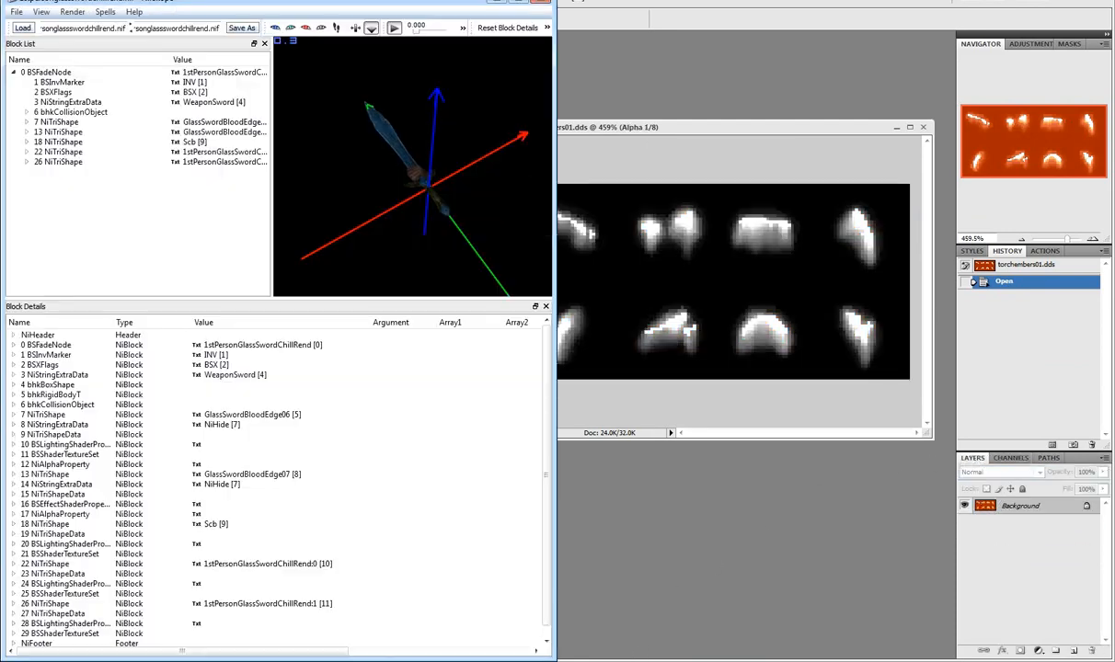
click(607, 661)
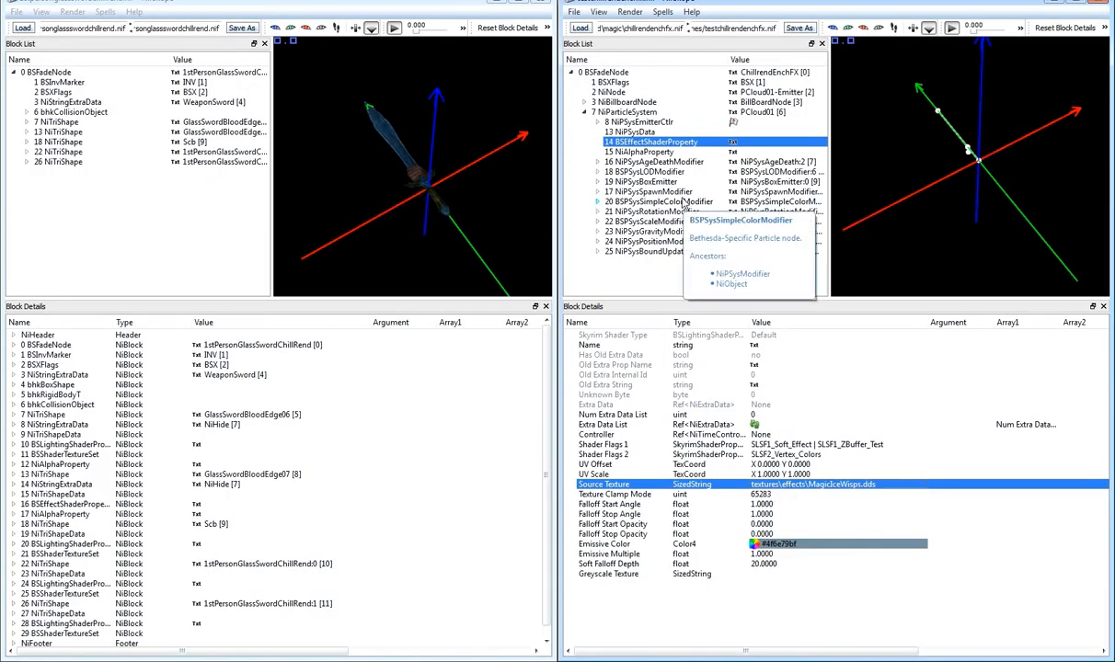
click(612, 130)
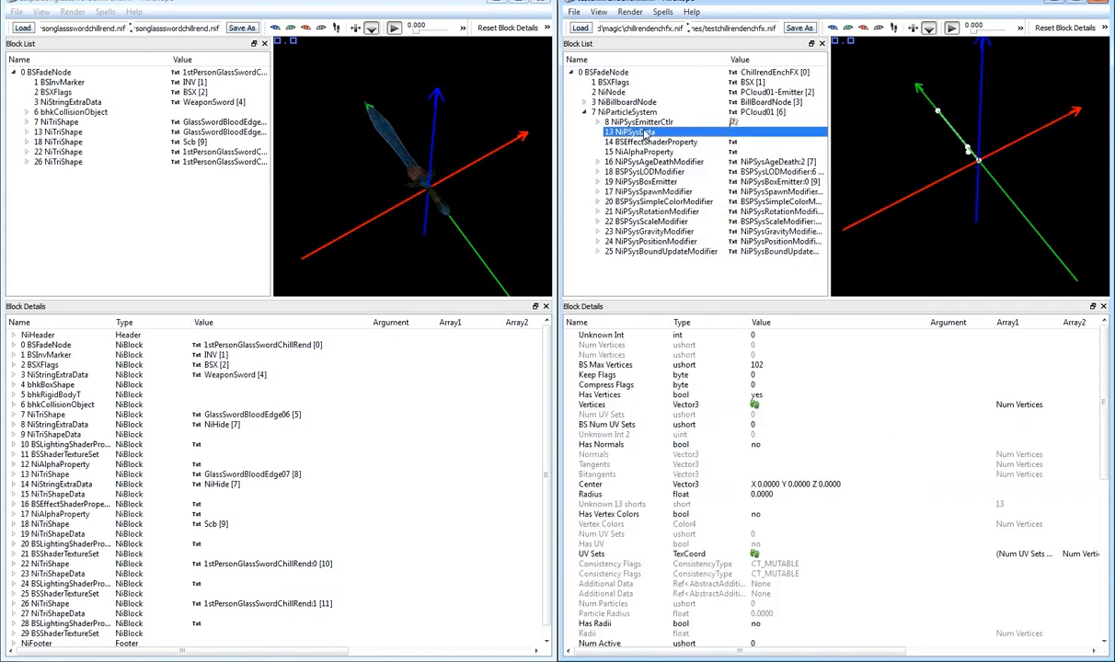
scroll(811, 494, down, 10)
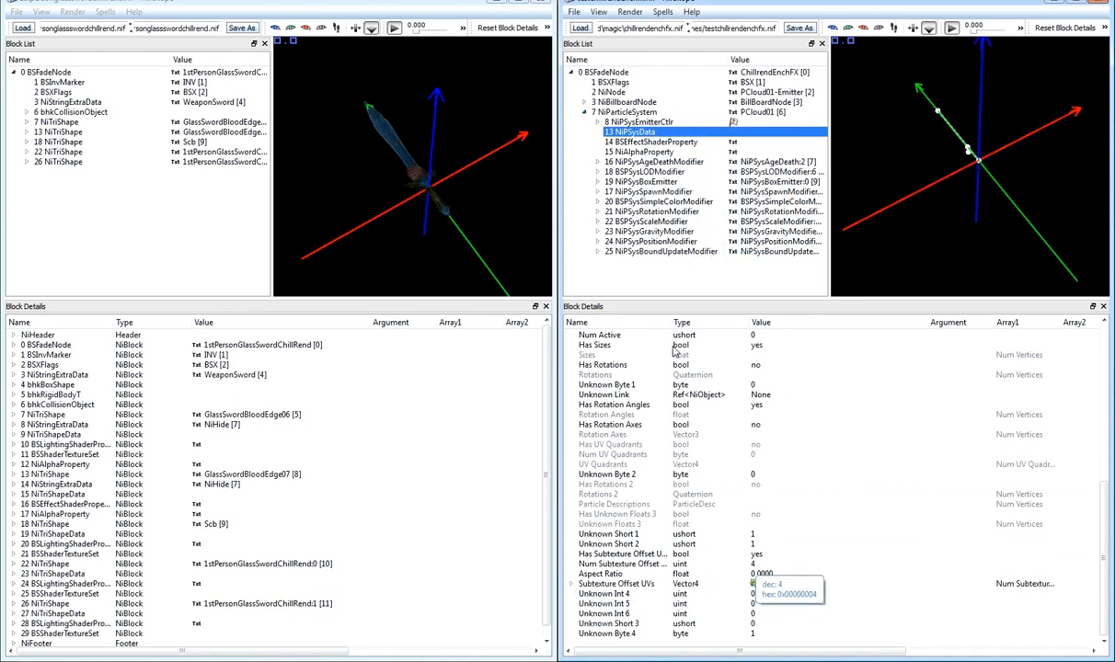
drag(671, 323, 692, 326)
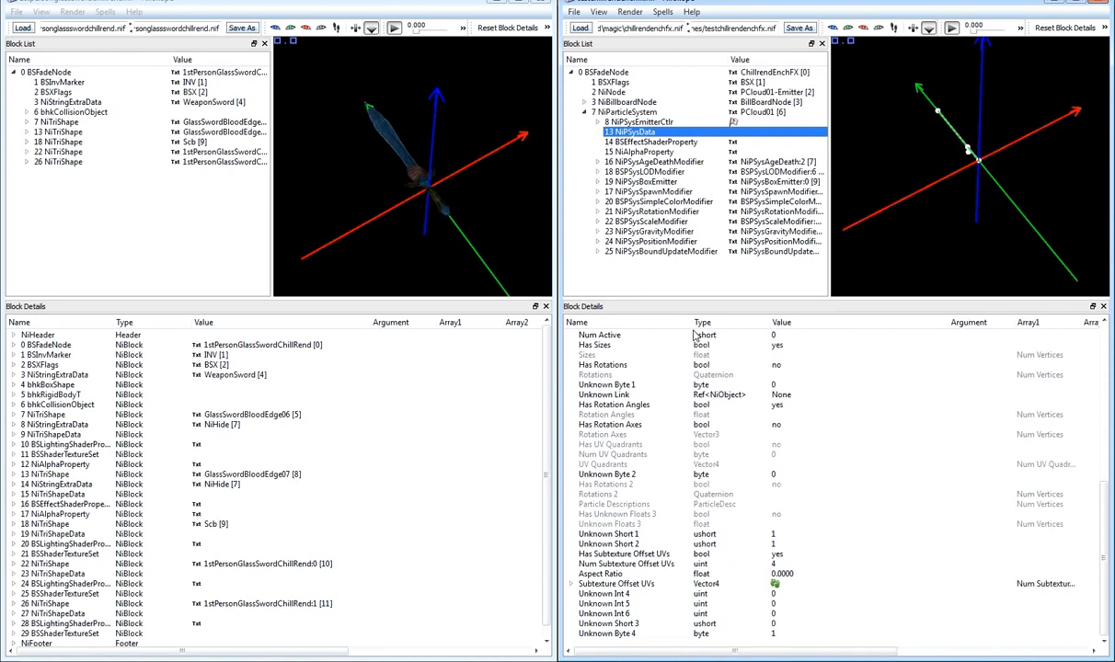
Expand the Subtexture Offset UVs array in the NiPSysData block and examine its entries.
click(803, 564)
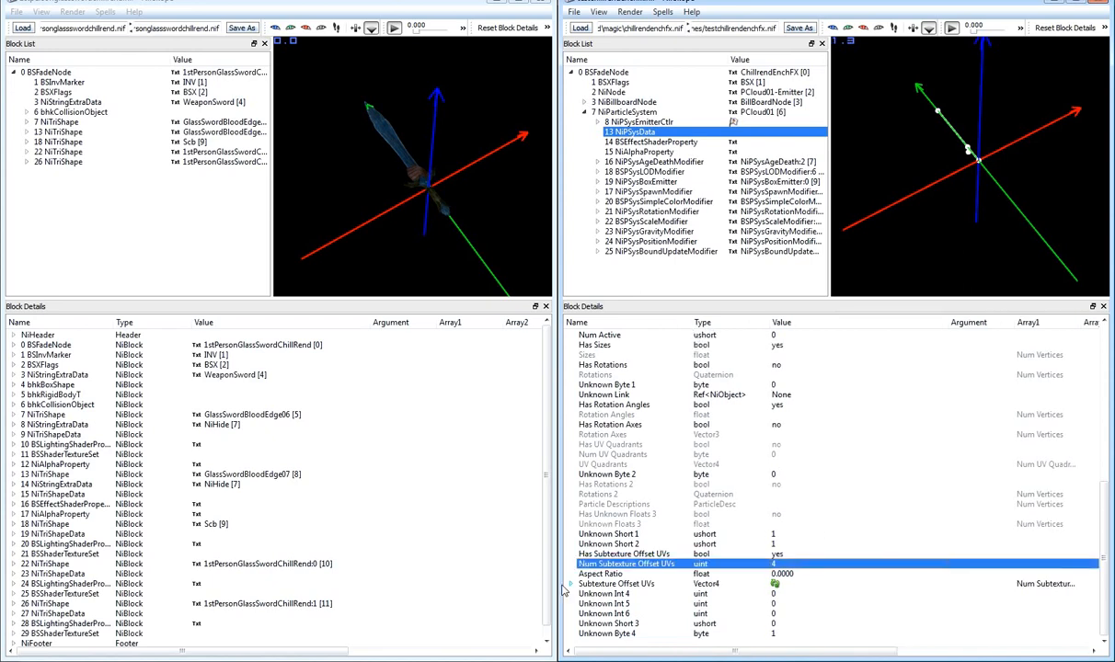
click(777, 585)
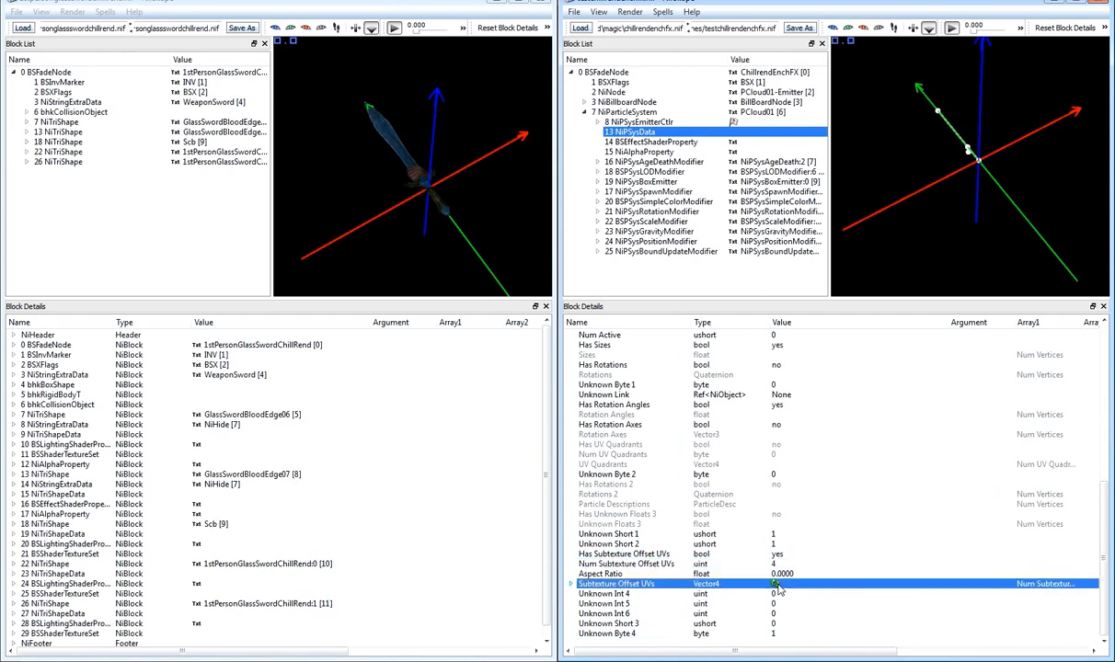
click(572, 585)
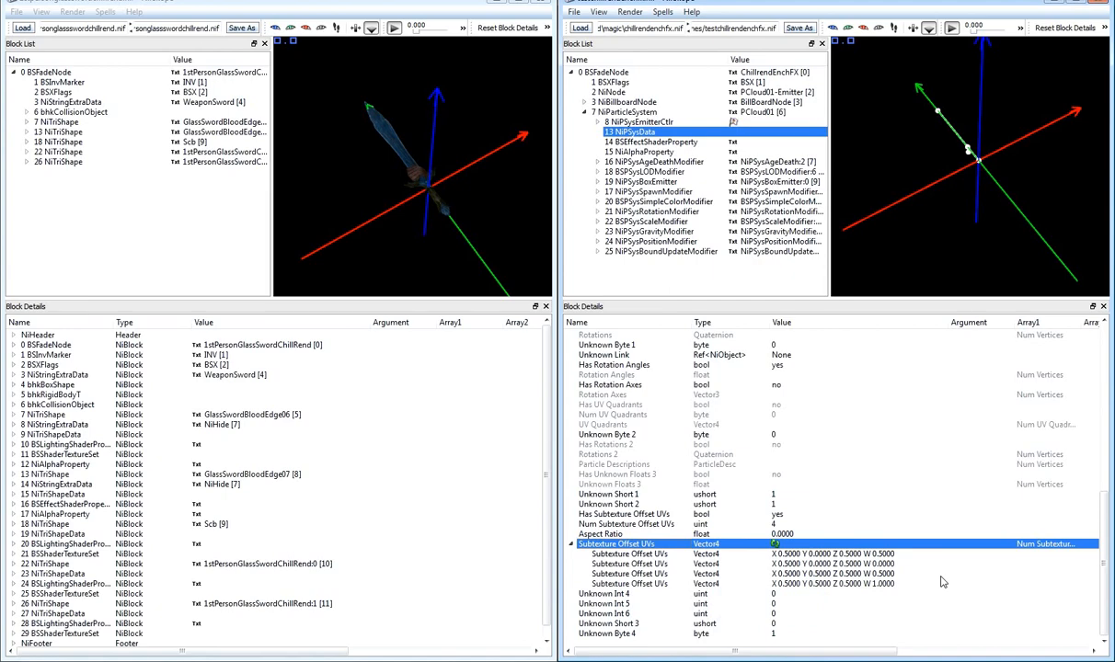
Open magicwisps01.dds from the textures\effects folder in Photoshop with default sizes, examine its tiled frames and close it.
click(405, 660)
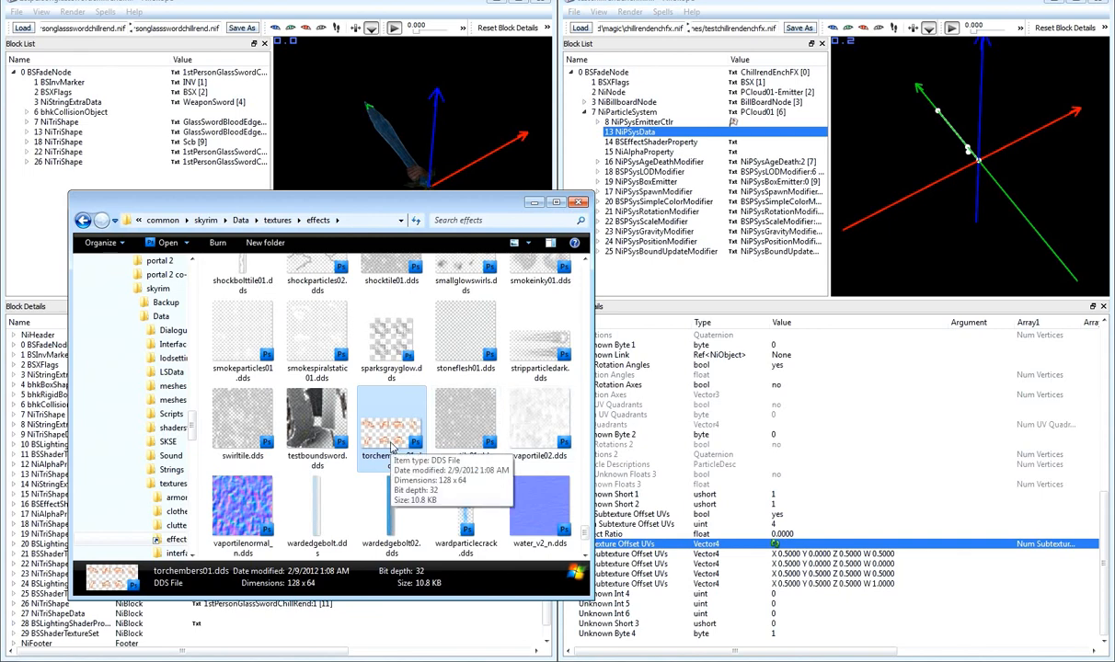
scroll(392, 448, up, 5)
scroll(391, 448, up, 5)
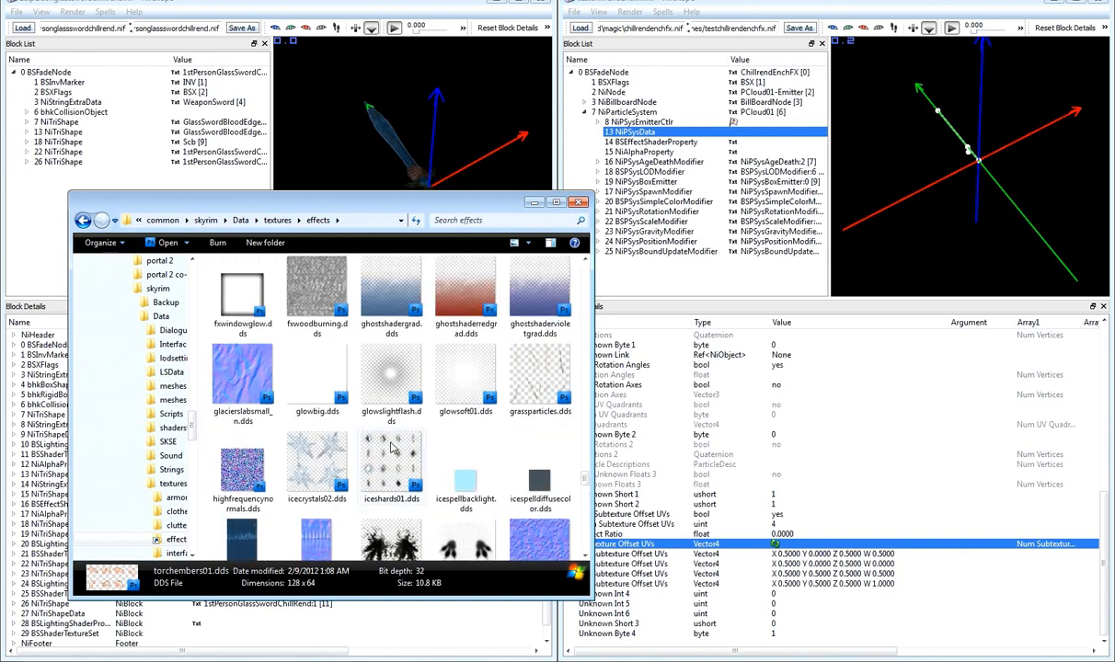
scroll(391, 448, down, 2)
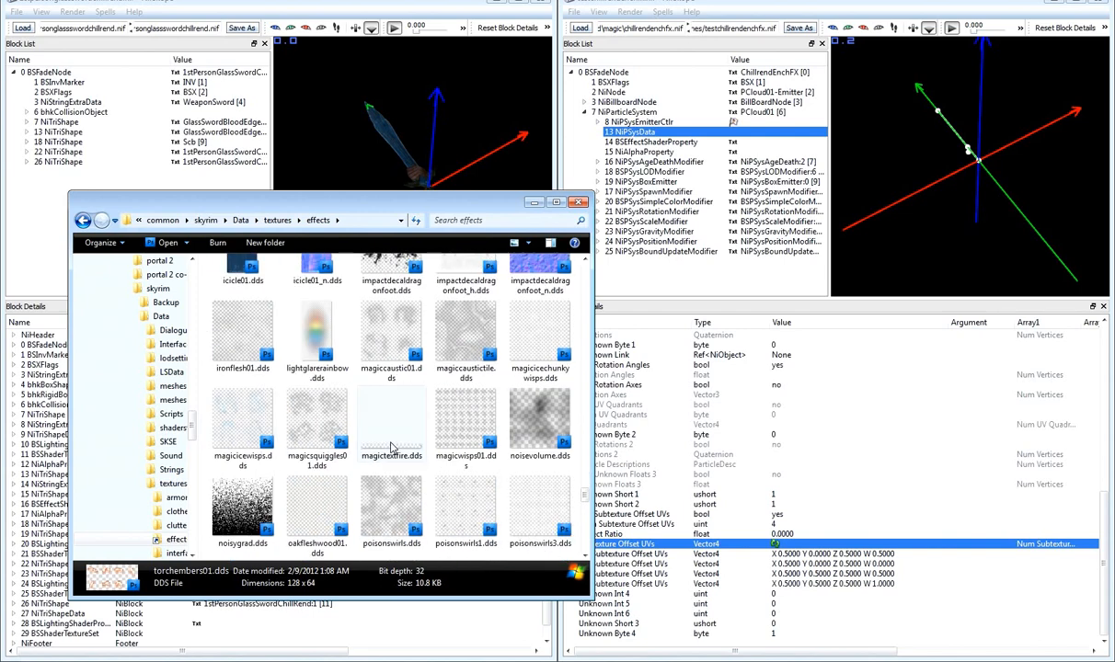
click(440, 421)
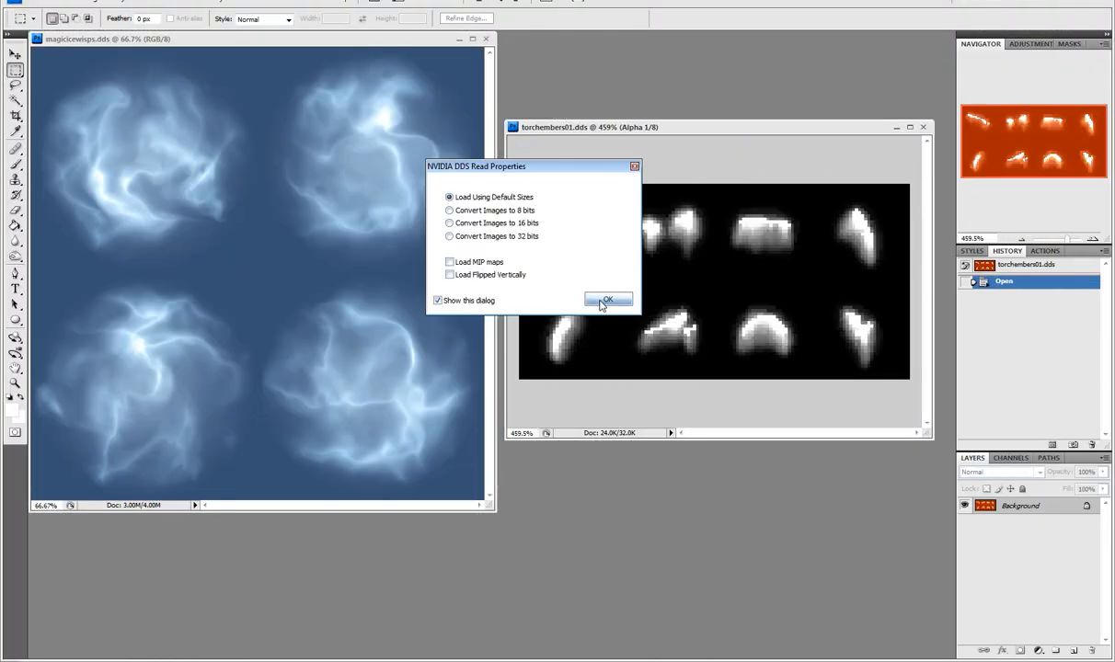
click(605, 301)
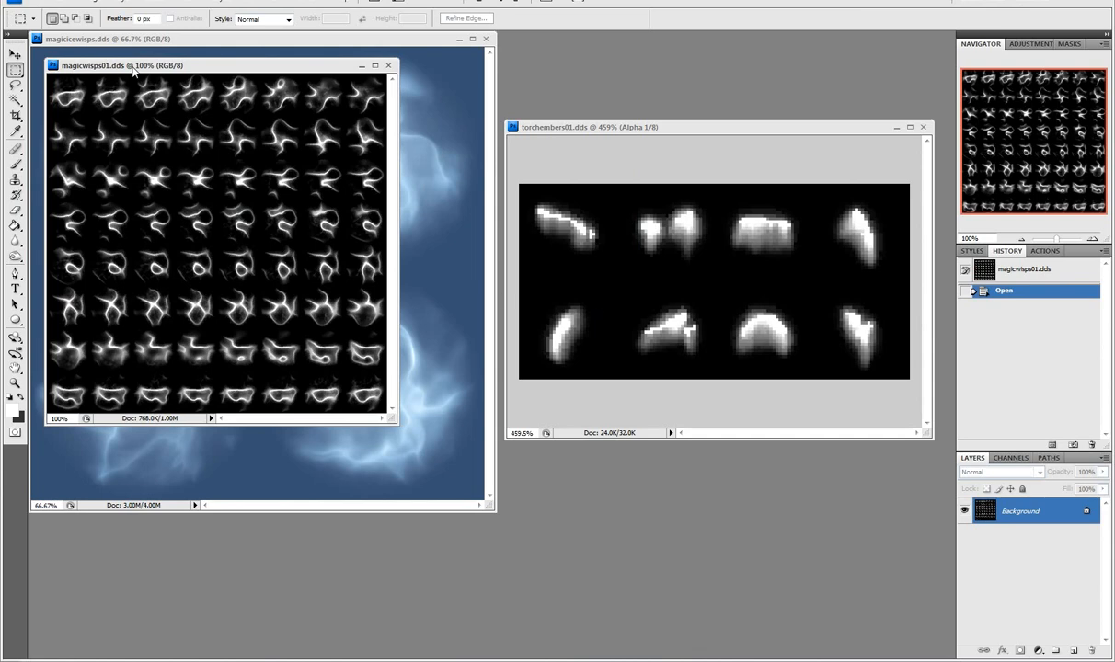
drag(131, 69, 558, 234)
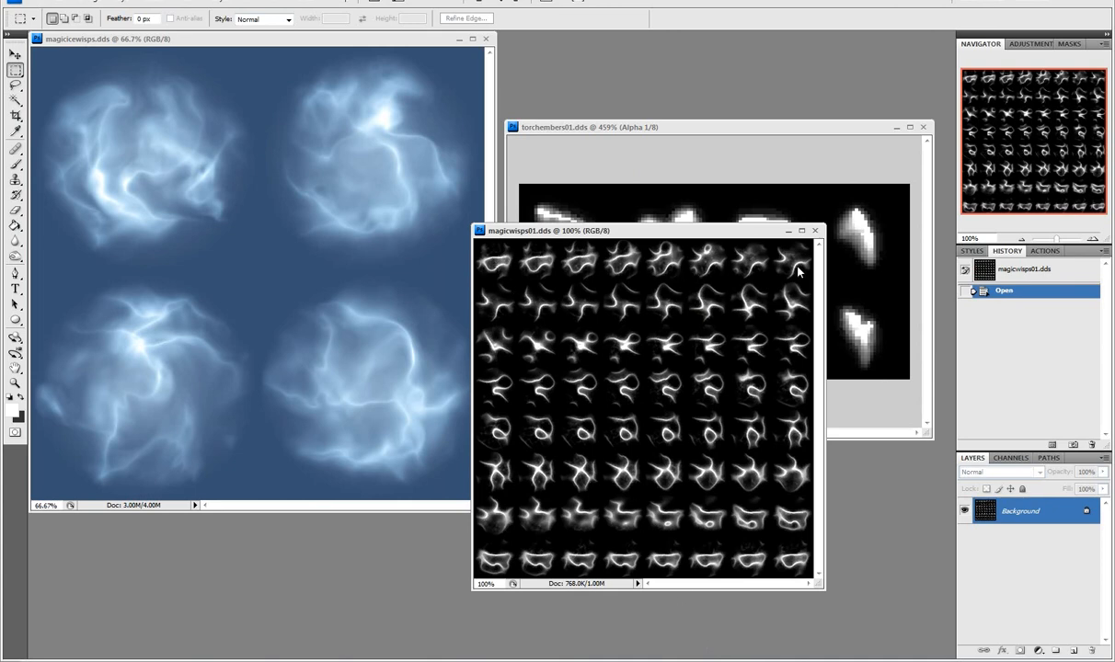
click(815, 231)
Switch back to NifSkope and examine the BSEffectShaderProperty's UV Scale and the NiPSysGravityModifier's fields.
click(698, 661)
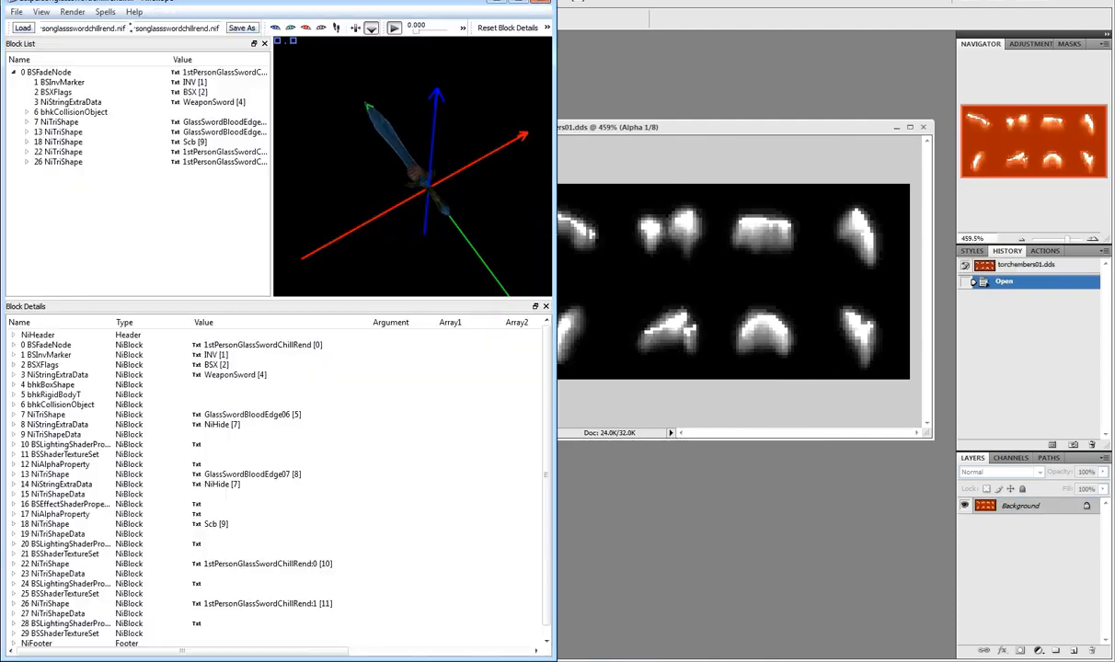
click(702, 661)
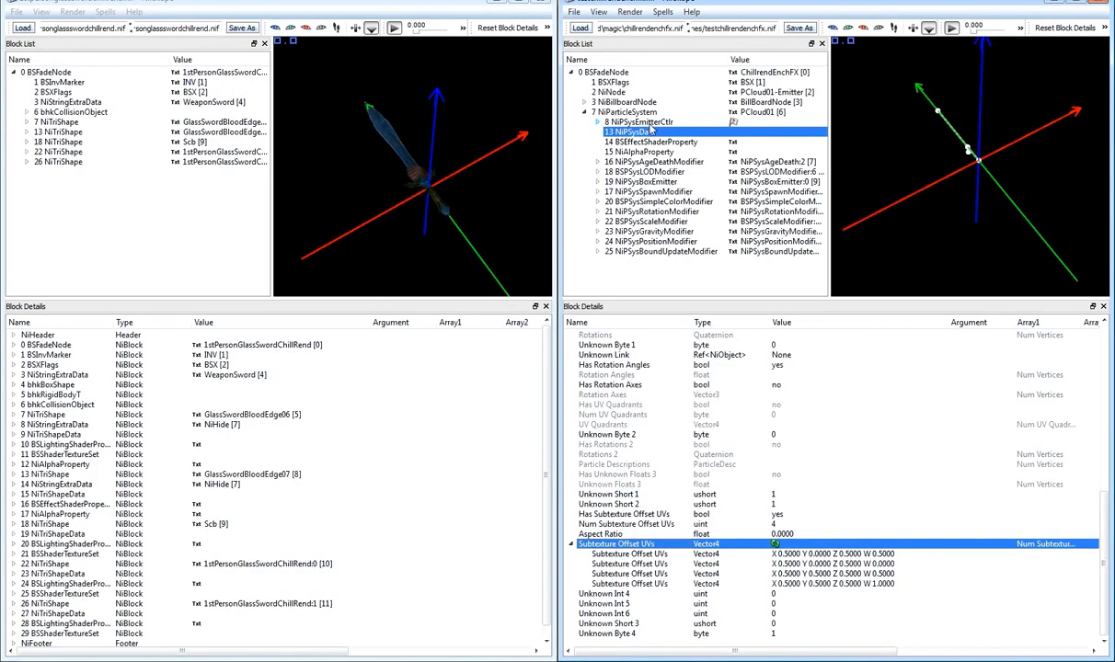
click(626, 143)
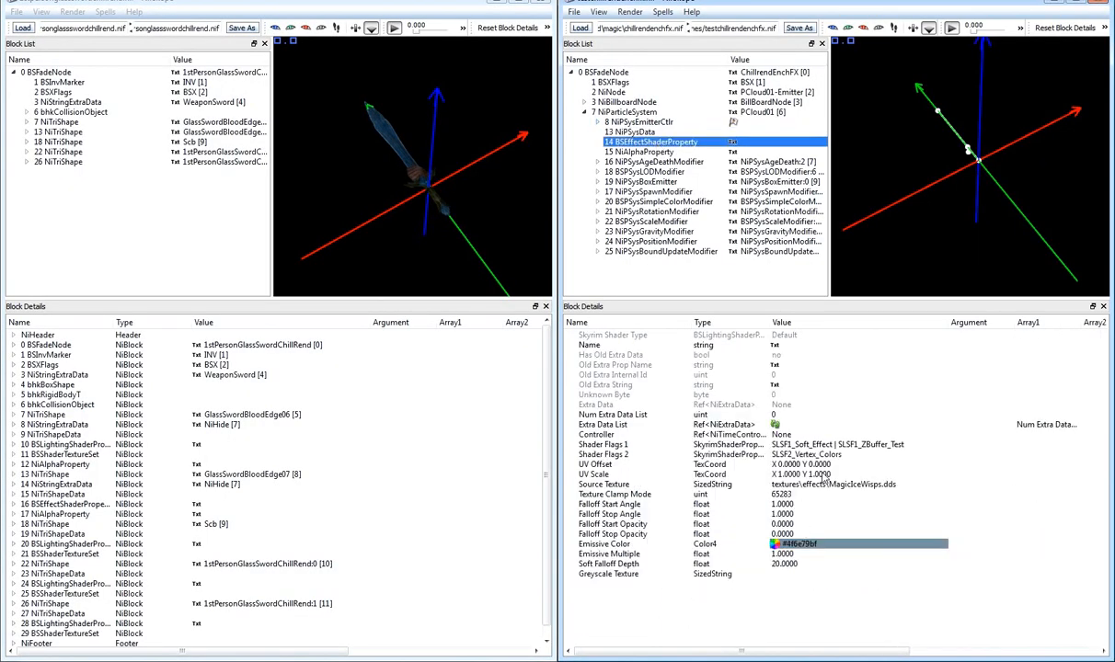
click(821, 475)
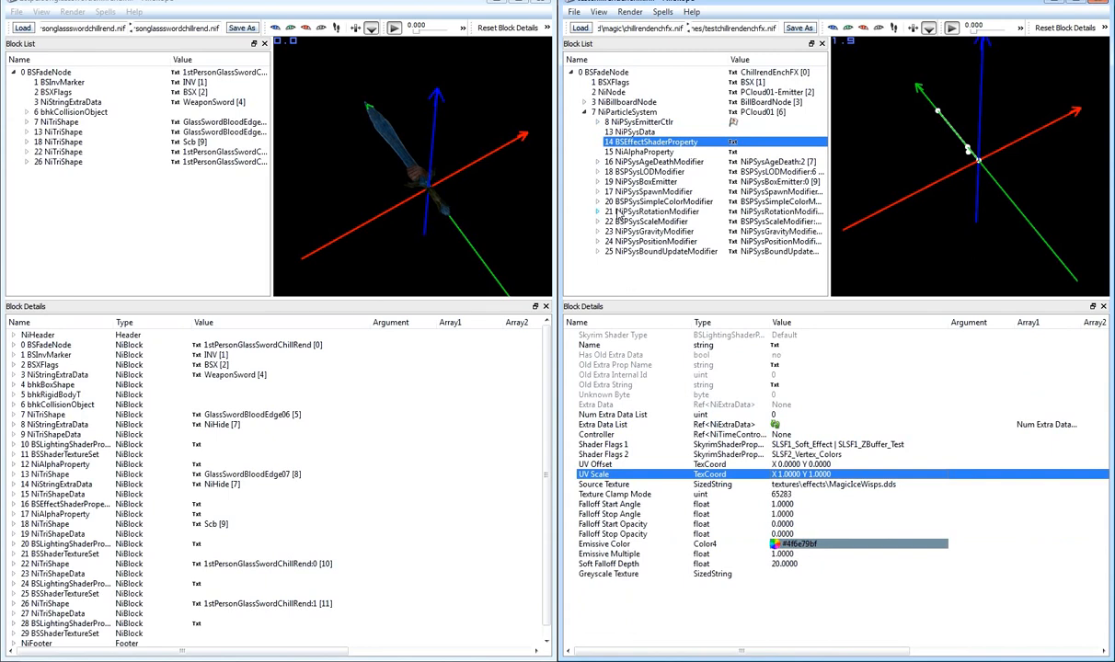
click(681, 234)
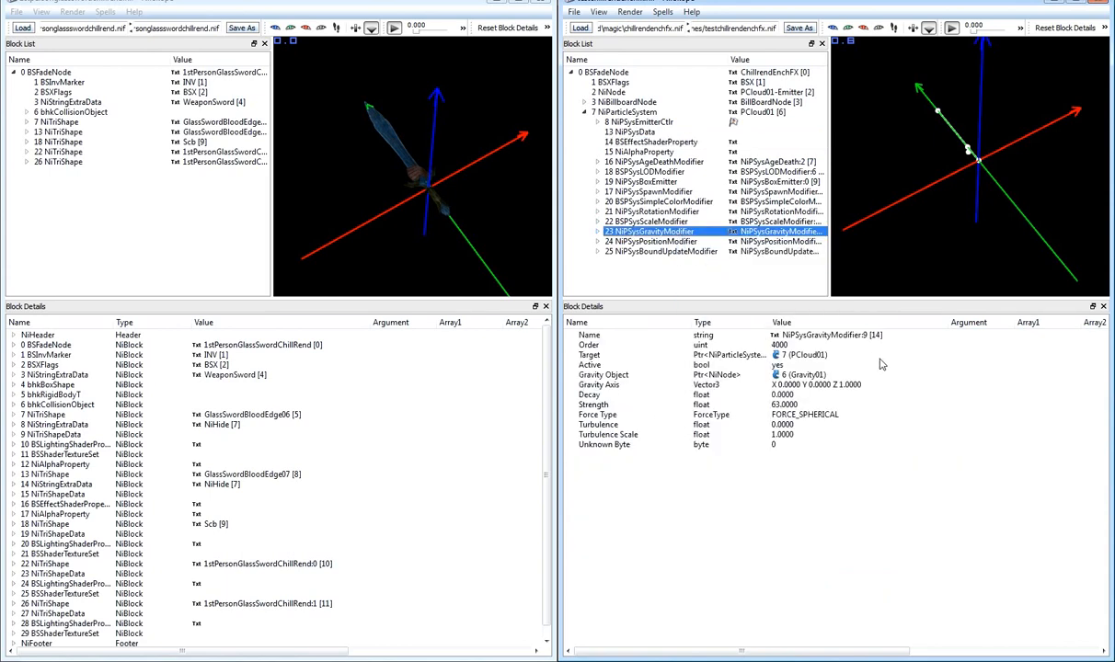
mouse_move(862, 371)
Expand the NiParticleSystem's Modifiers array and examine Num Modifiers and the gravity, position and bound update modifier entries.
click(593, 111)
scroll(709, 552, down, 2)
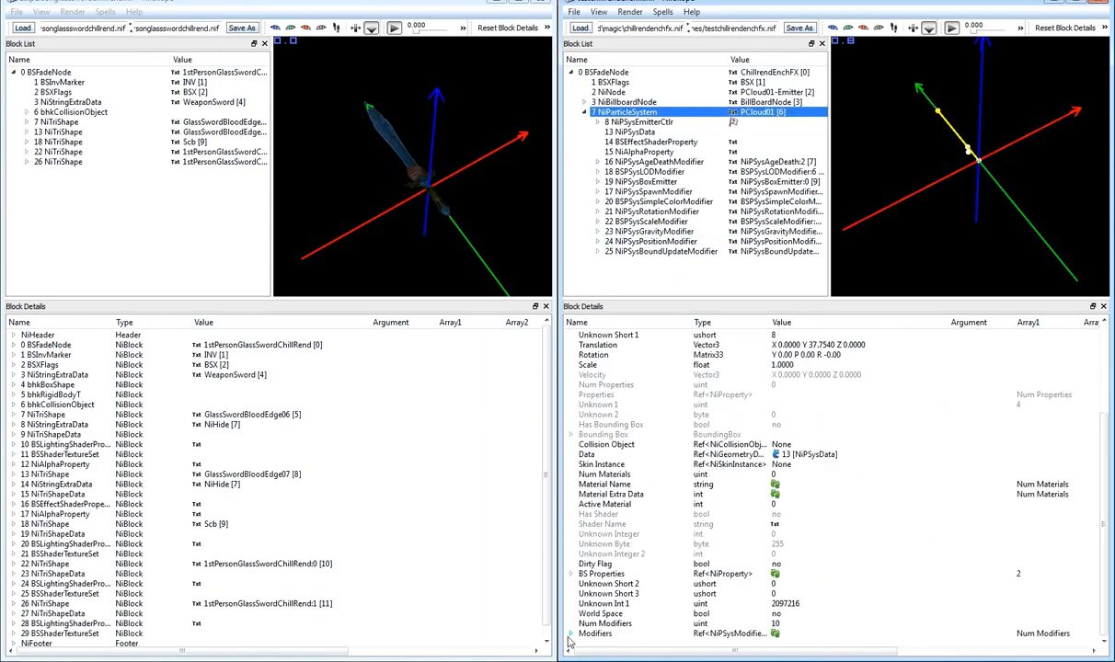
click(571, 634)
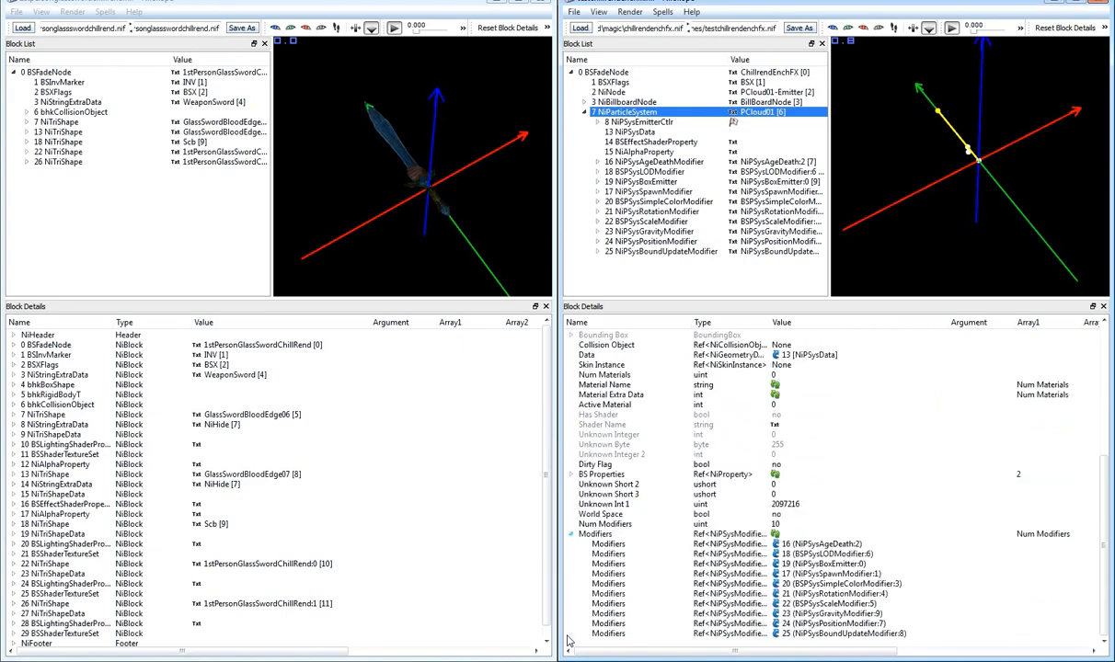
click(870, 614)
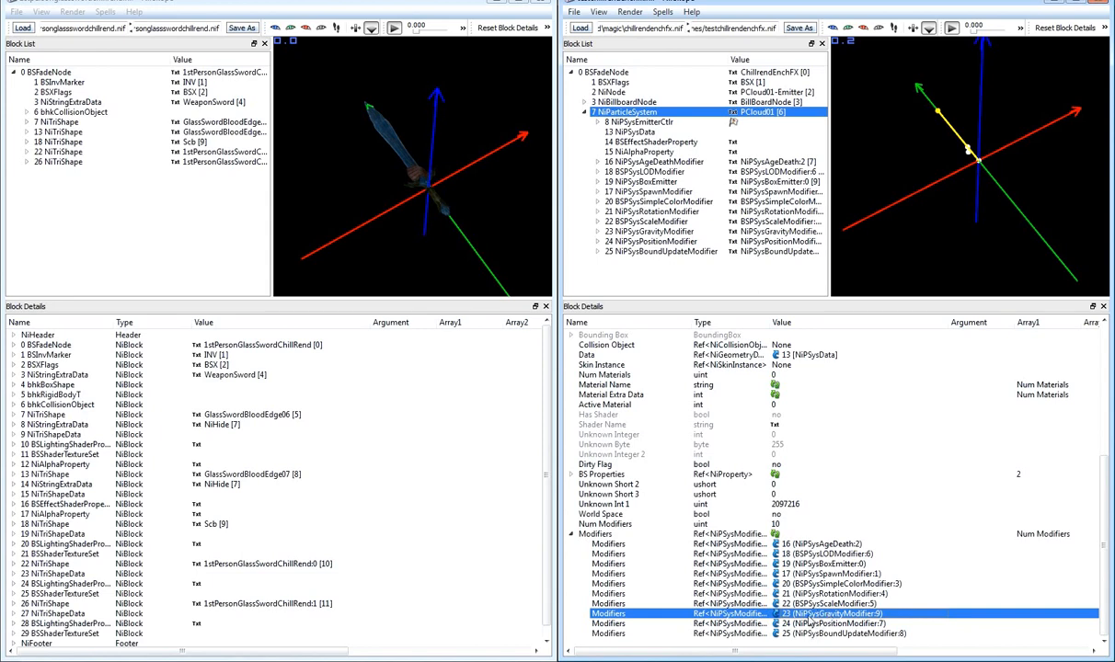
double_click(837, 614)
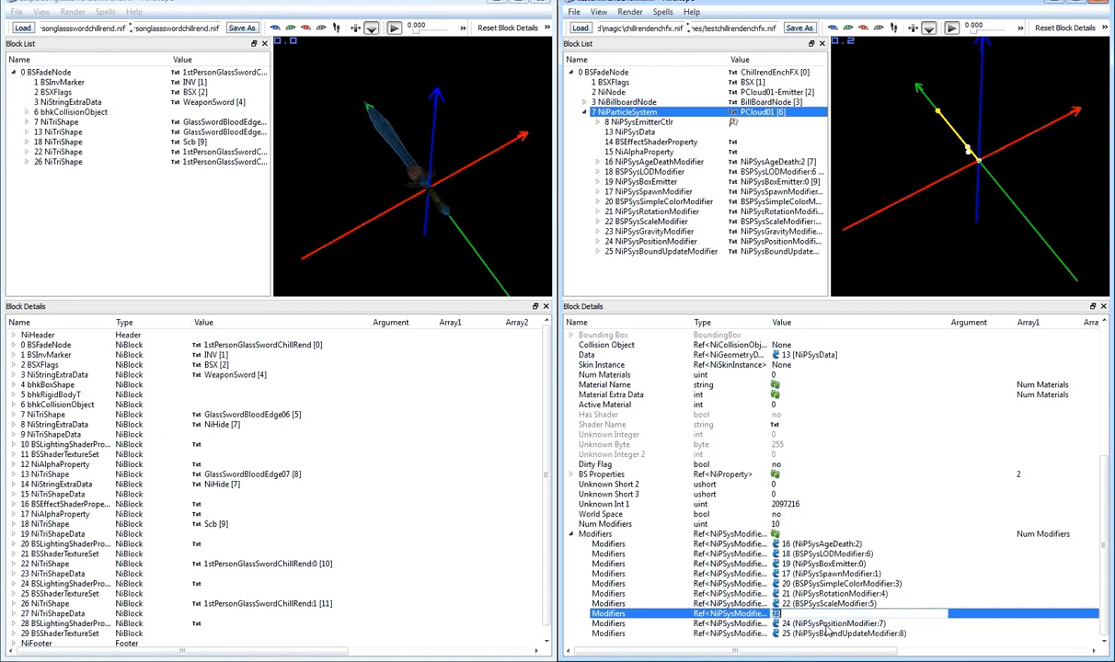
click(831, 625)
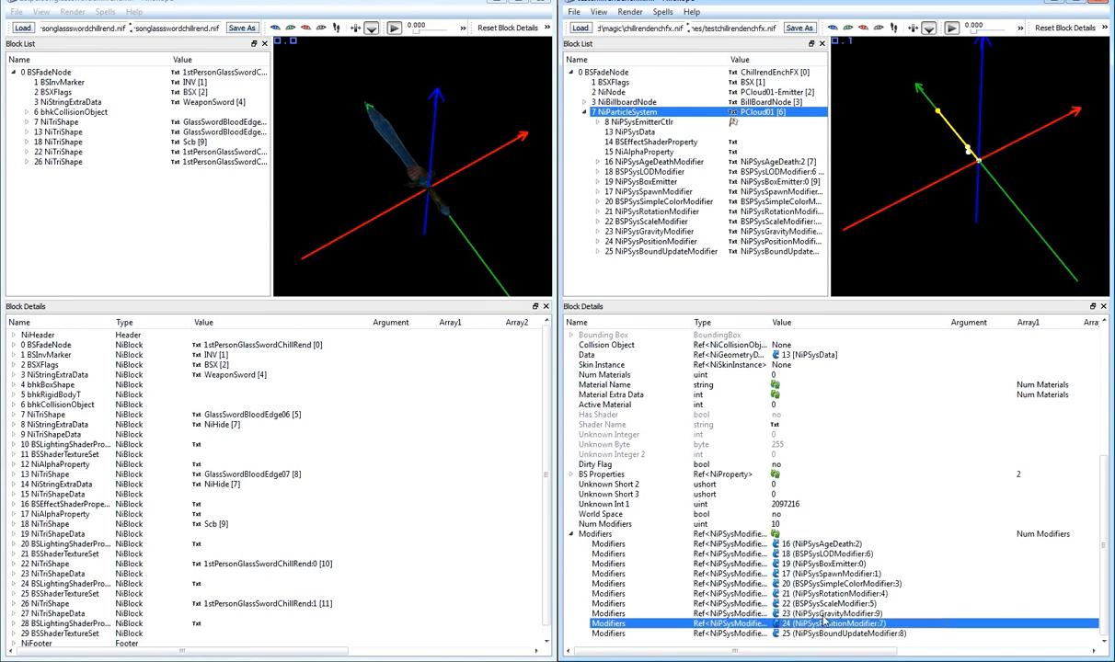
click(814, 635)
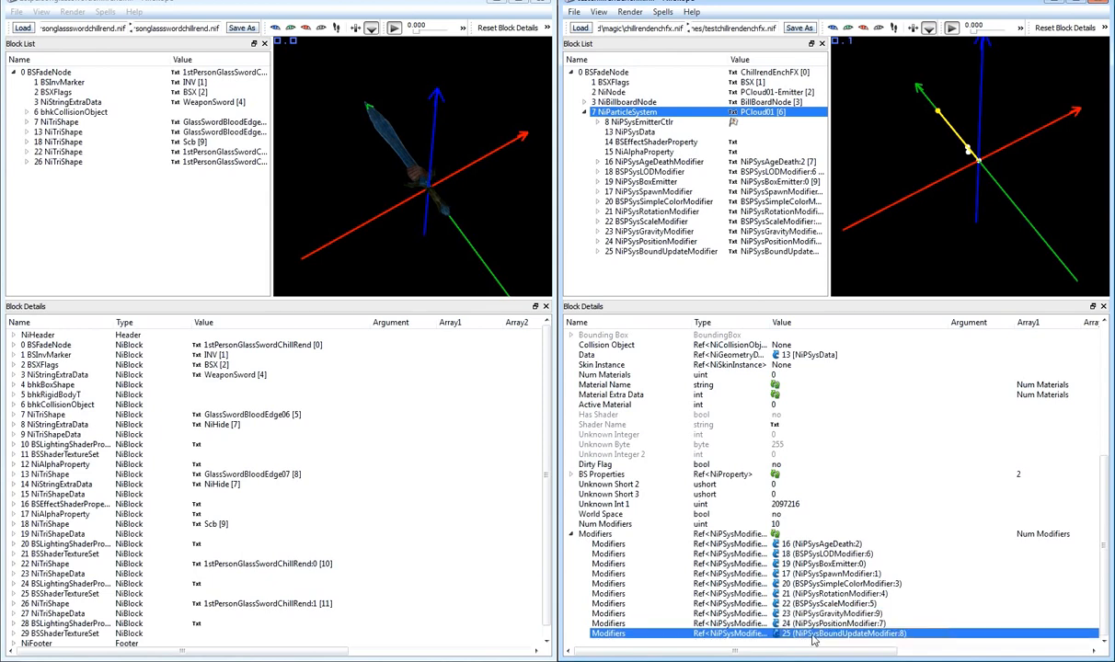
click(813, 626)
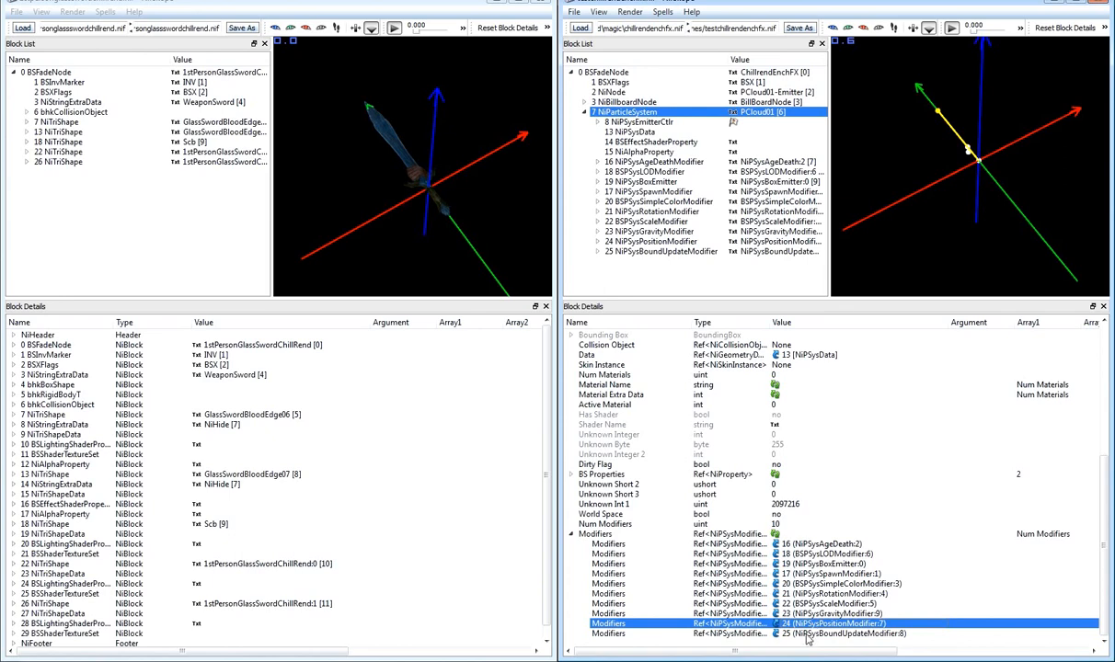
click(807, 635)
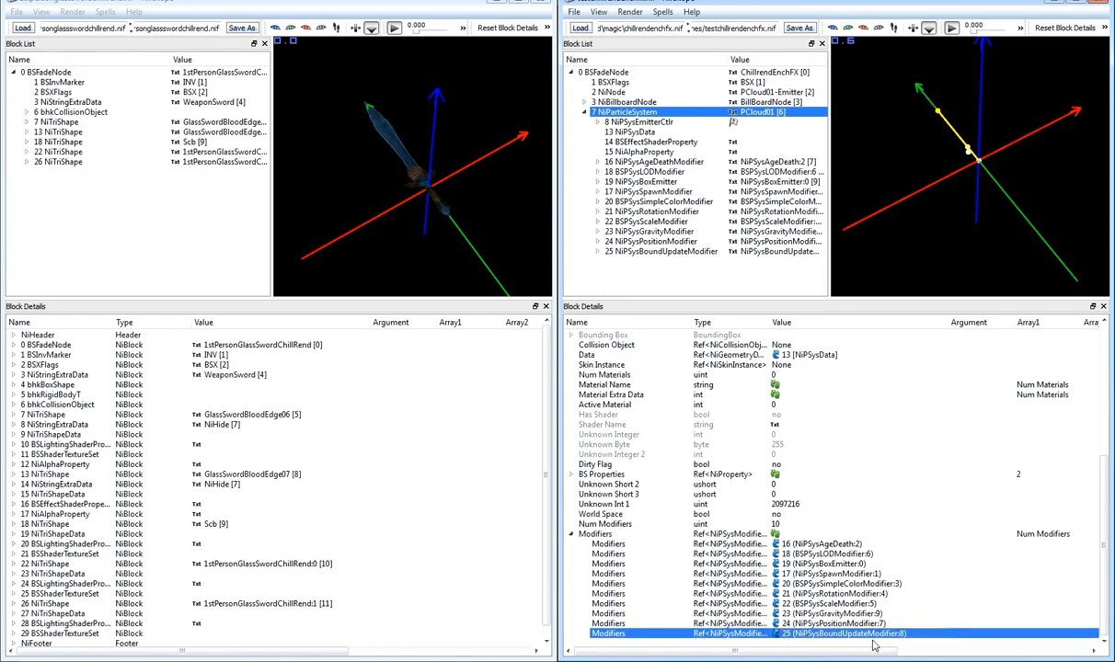
double_click(753, 523)
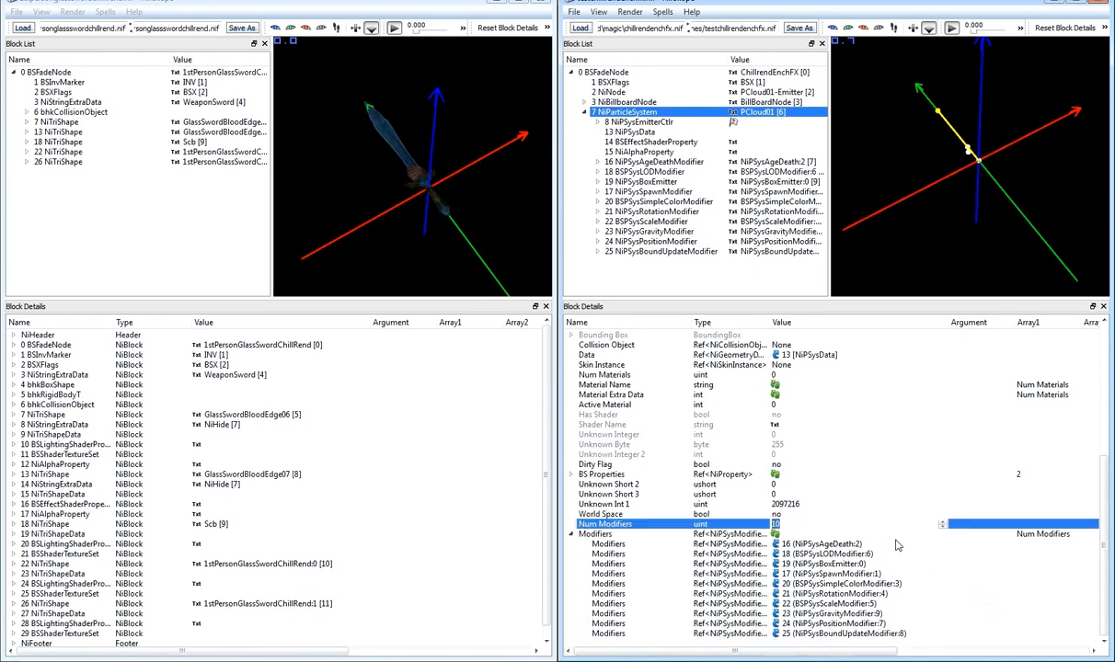
click(775, 535)
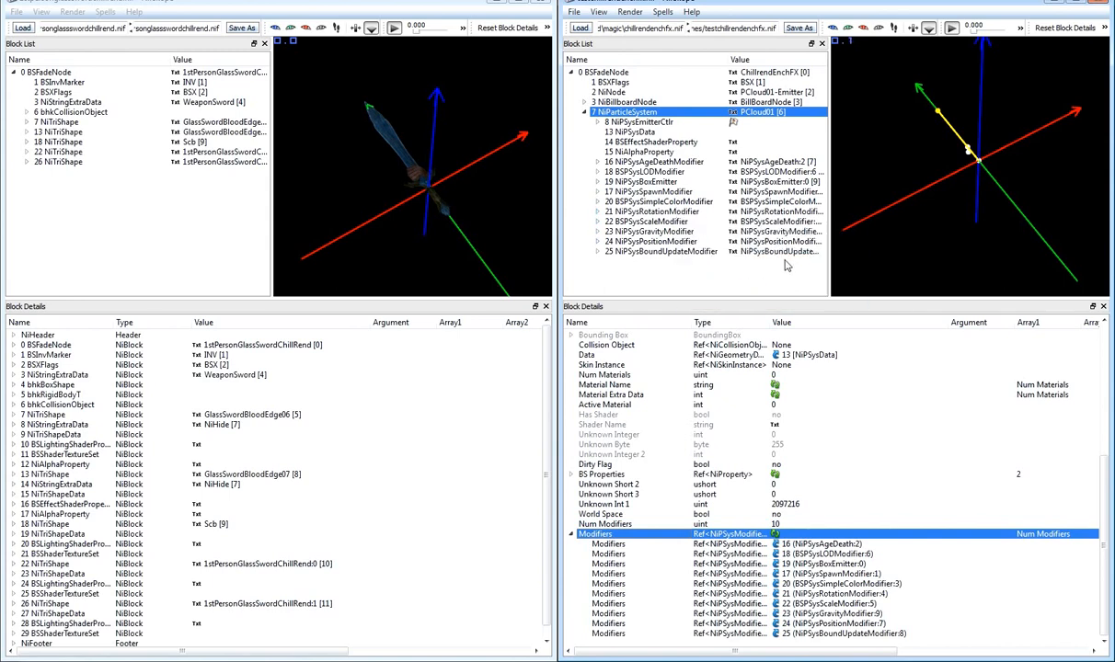
Deactivate the effect mesh's NiPSysGravityModifier by setting its Active field to no.
click(685, 232)
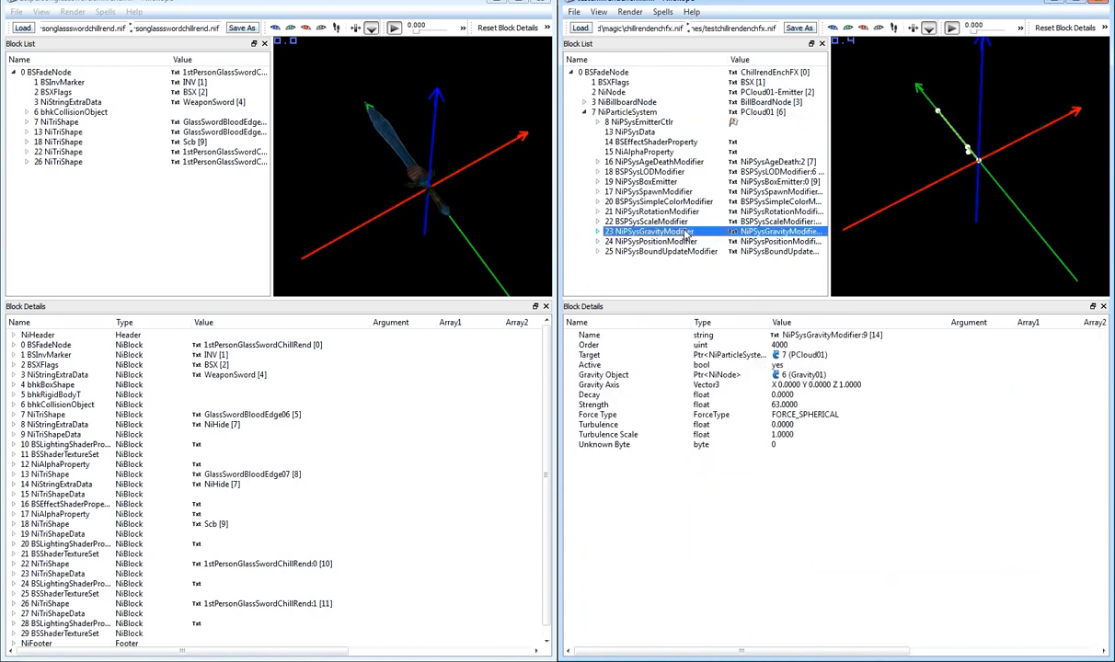
double_click(776, 366)
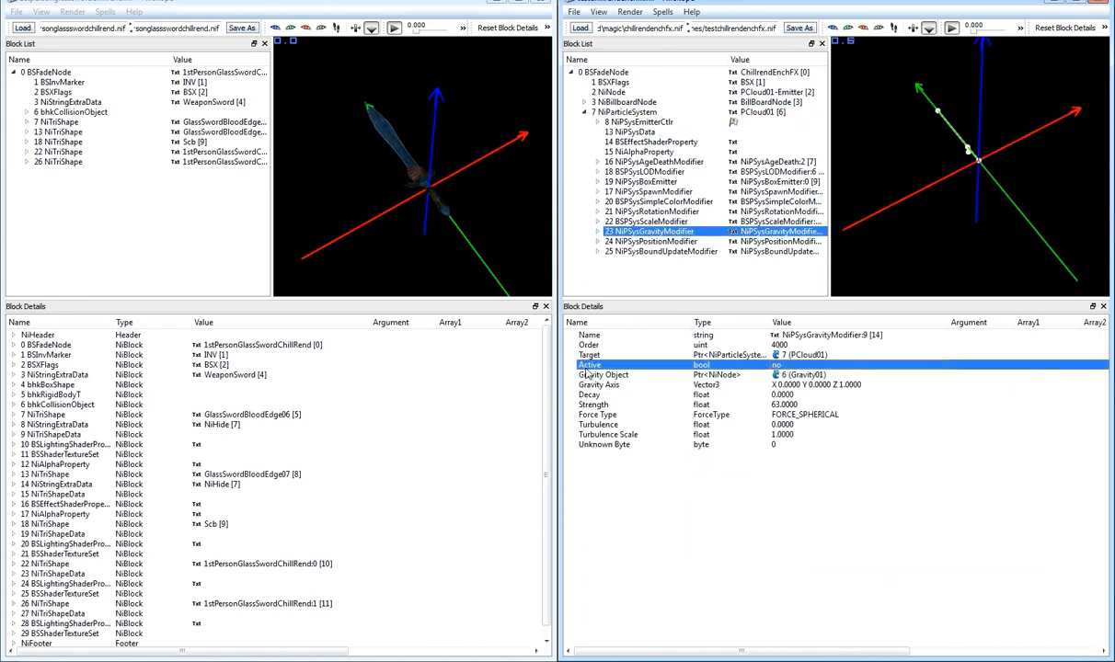
mouse_move(587, 372)
Examine the NiPSysBoxEmitter's Width, Height and Depth against the axes of the effect mesh and the sword mesh.
click(680, 182)
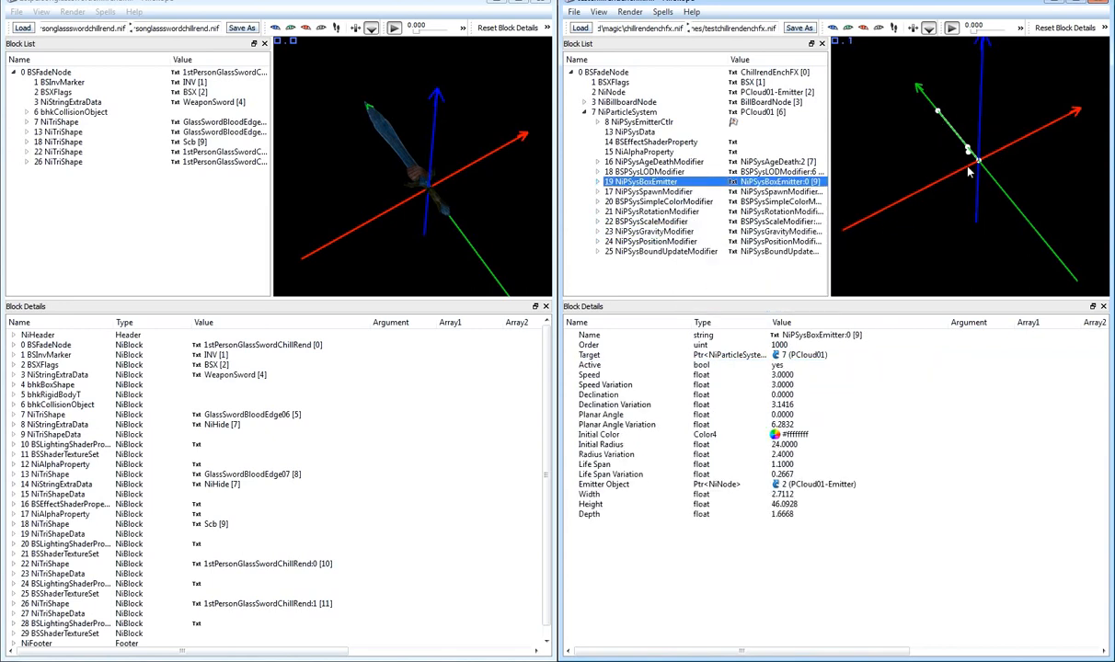
drag(947, 201, 989, 181)
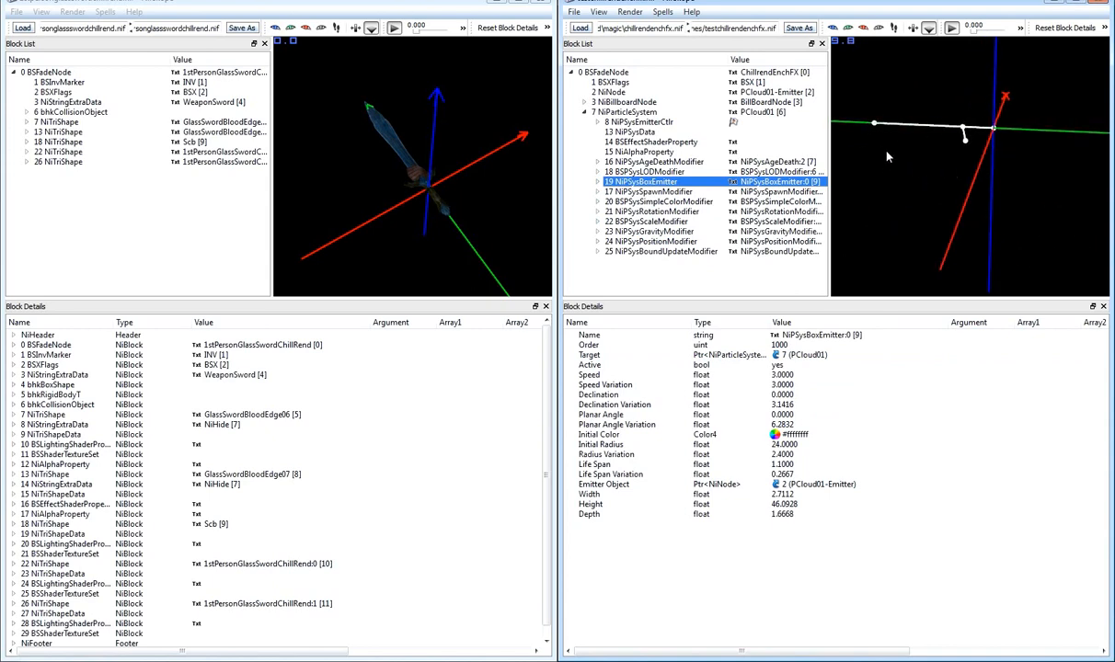
click(599, 494)
click(601, 507)
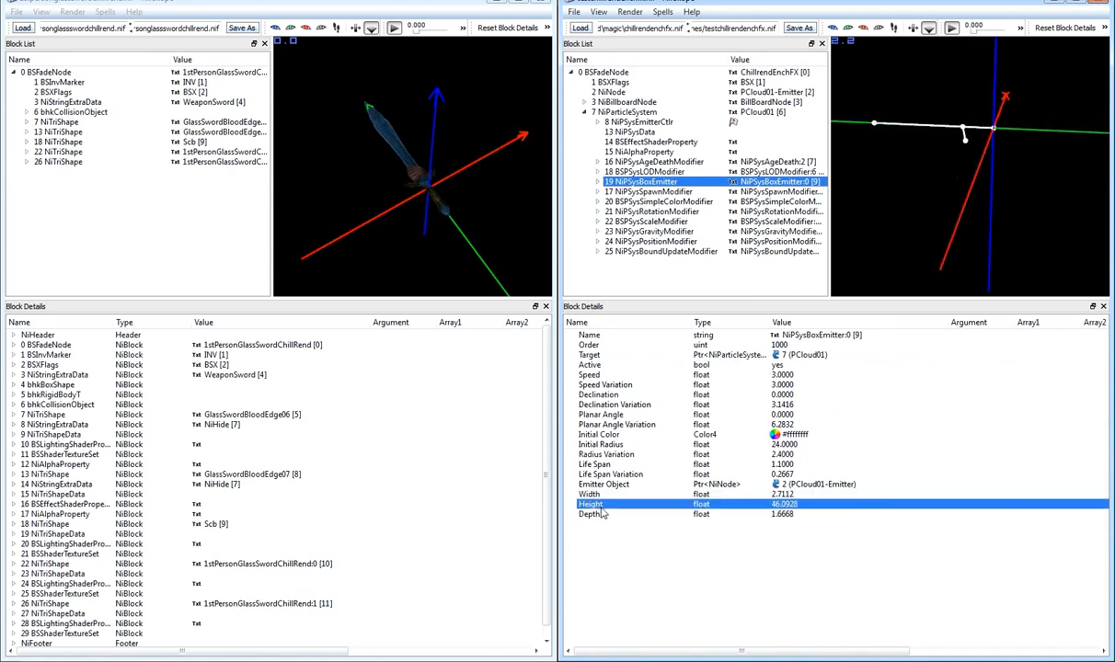
click(602, 514)
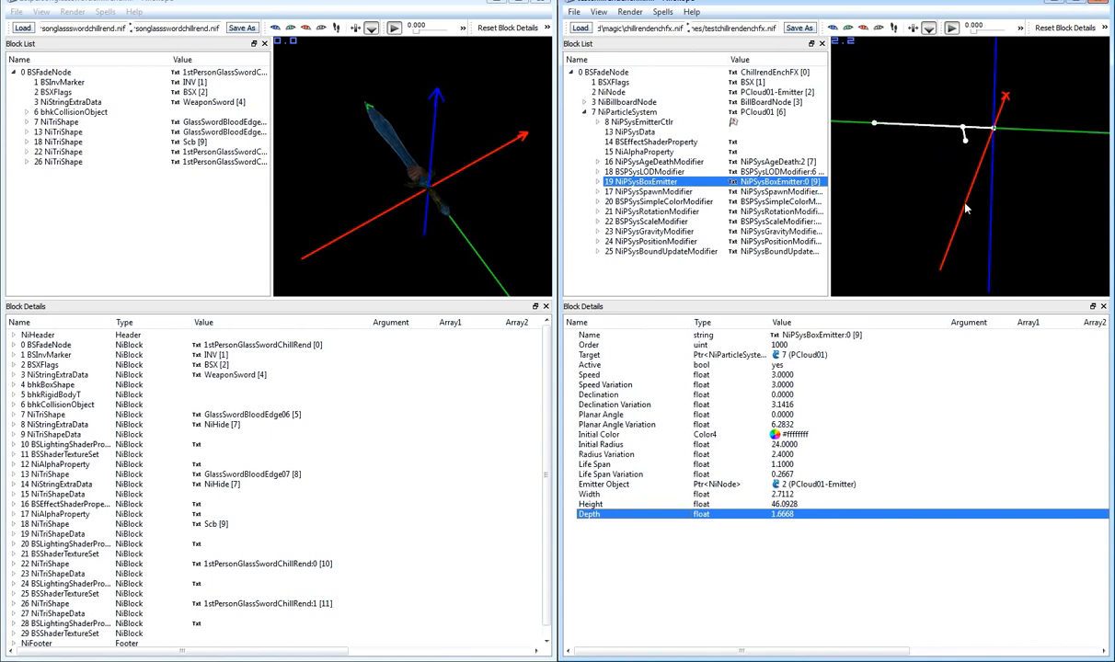
double_click(821, 498)
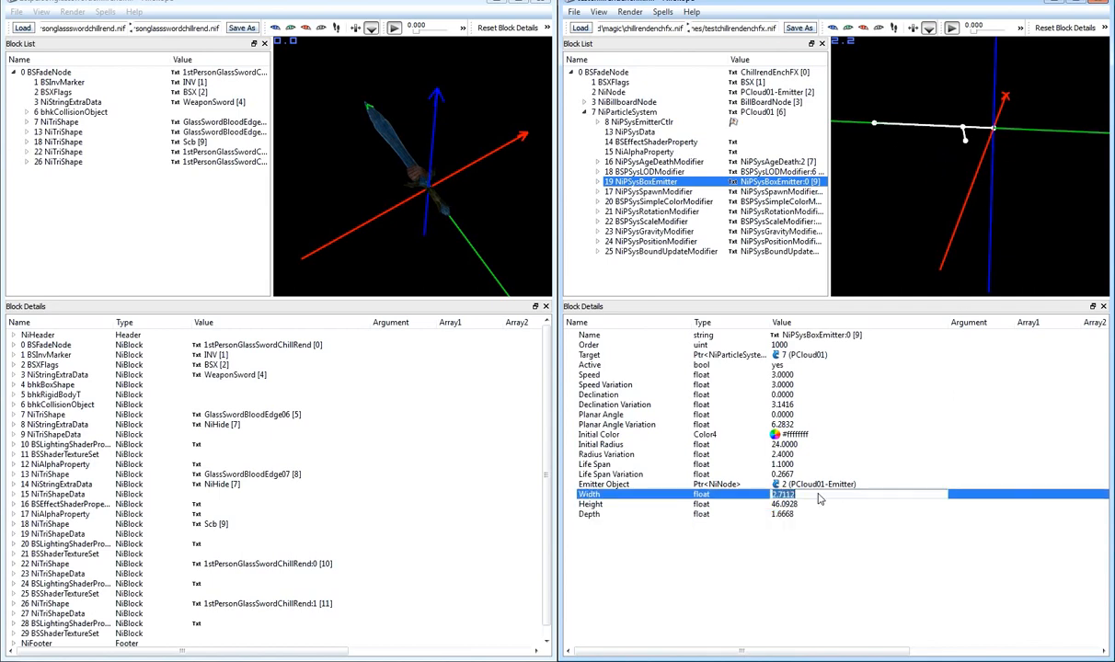
click(957, 203)
drag(971, 198, 934, 218)
click(824, 505)
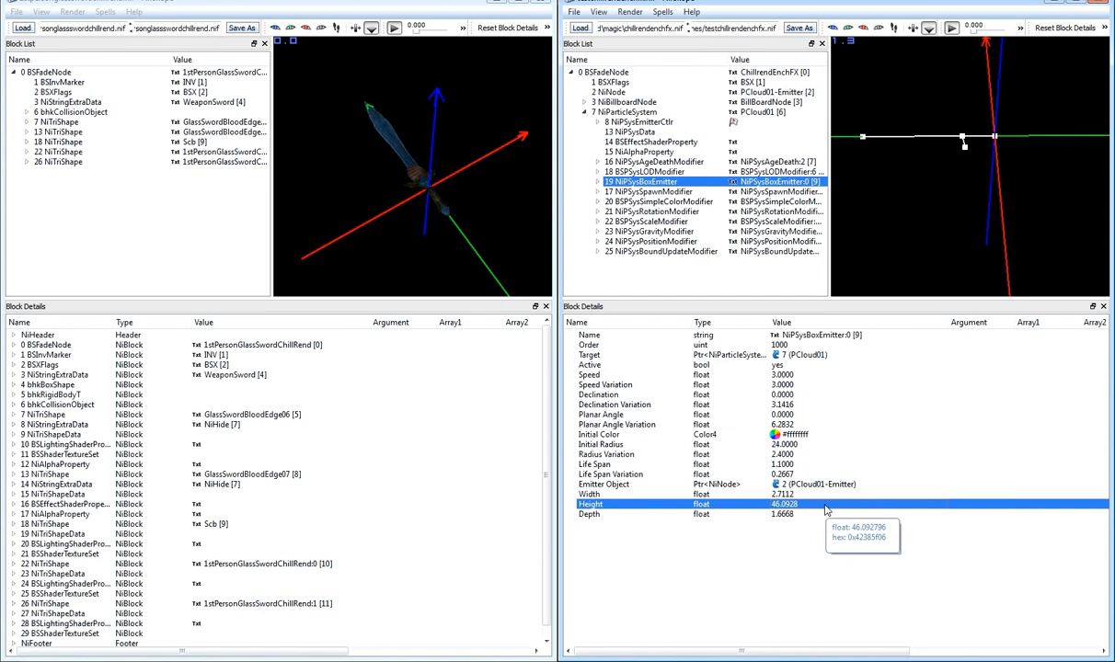
drag(919, 171, 908, 158)
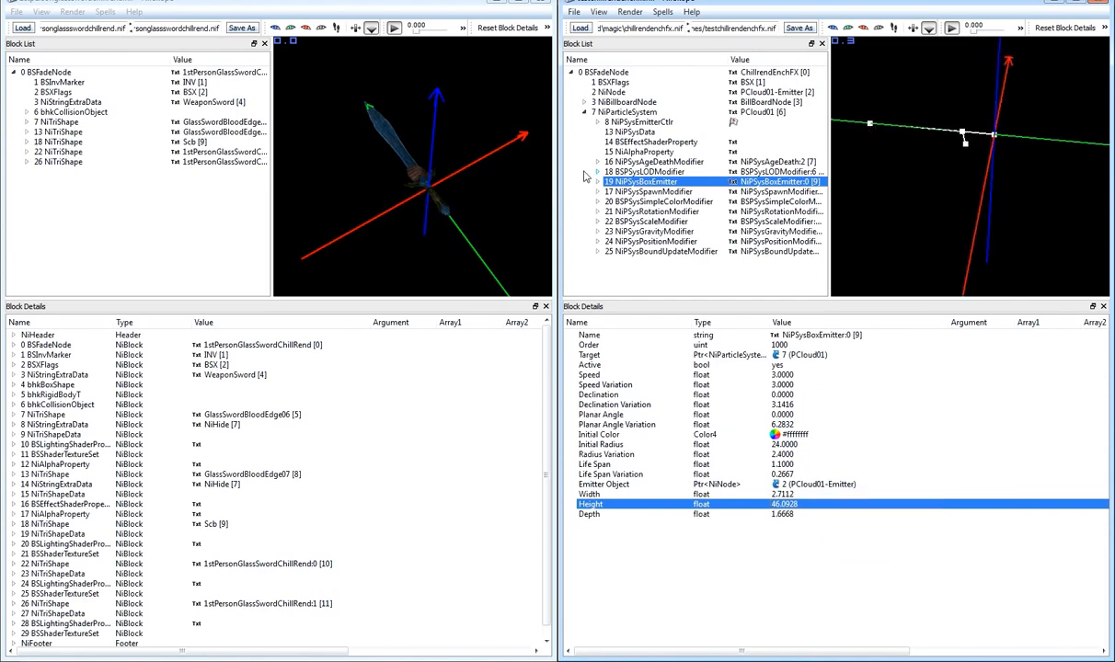
drag(407, 187, 449, 193)
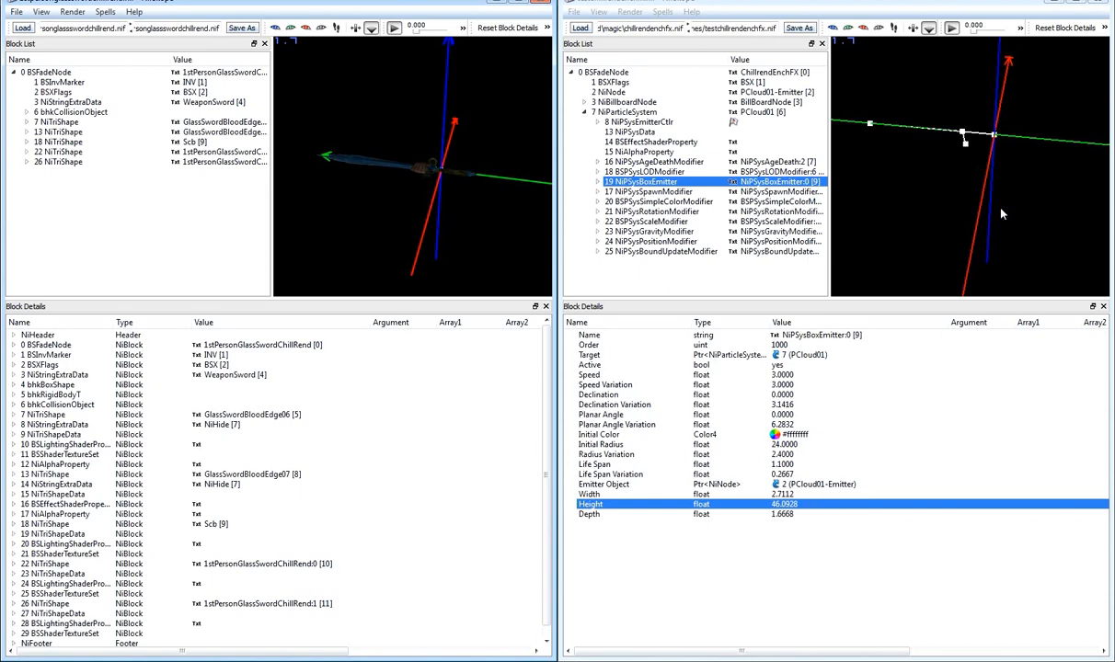
drag(947, 194, 884, 249)
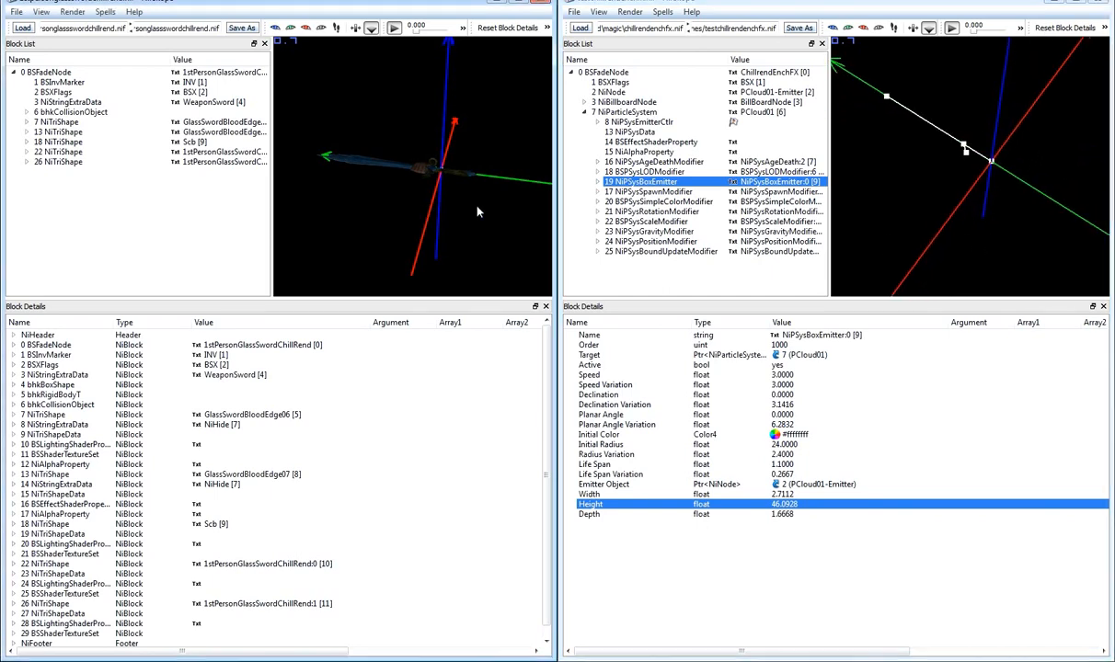
Compare the box emitter with the sword mesh's axes and set the NiPSysBoxEmitter's Width and Depth to 0.
drag(451, 194, 352, 246)
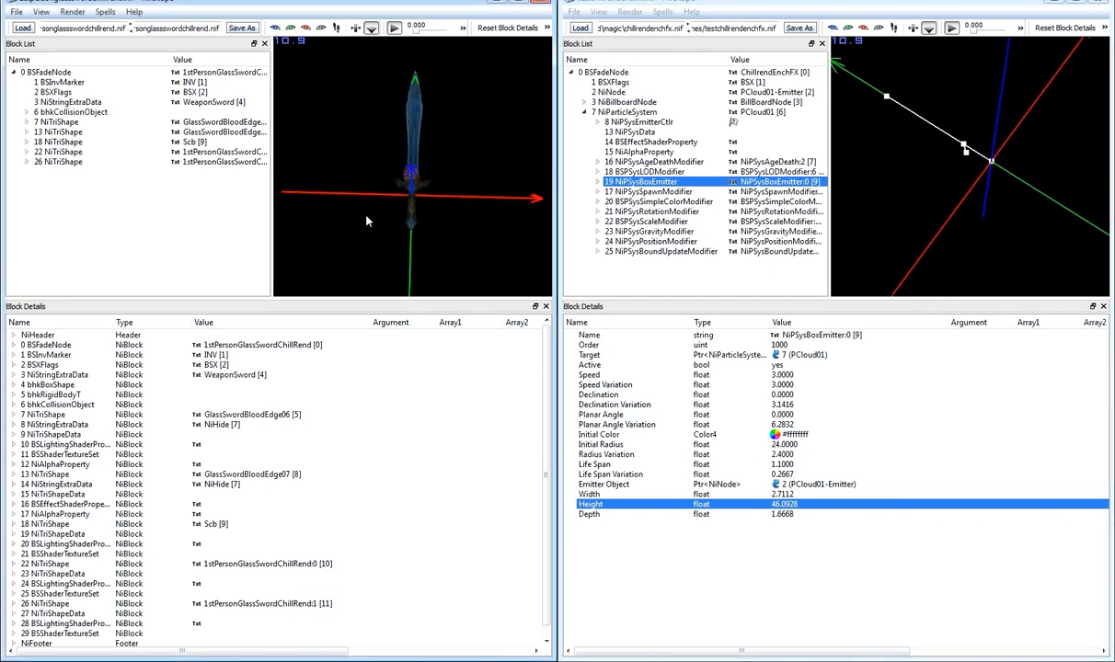
drag(346, 204, 482, 119)
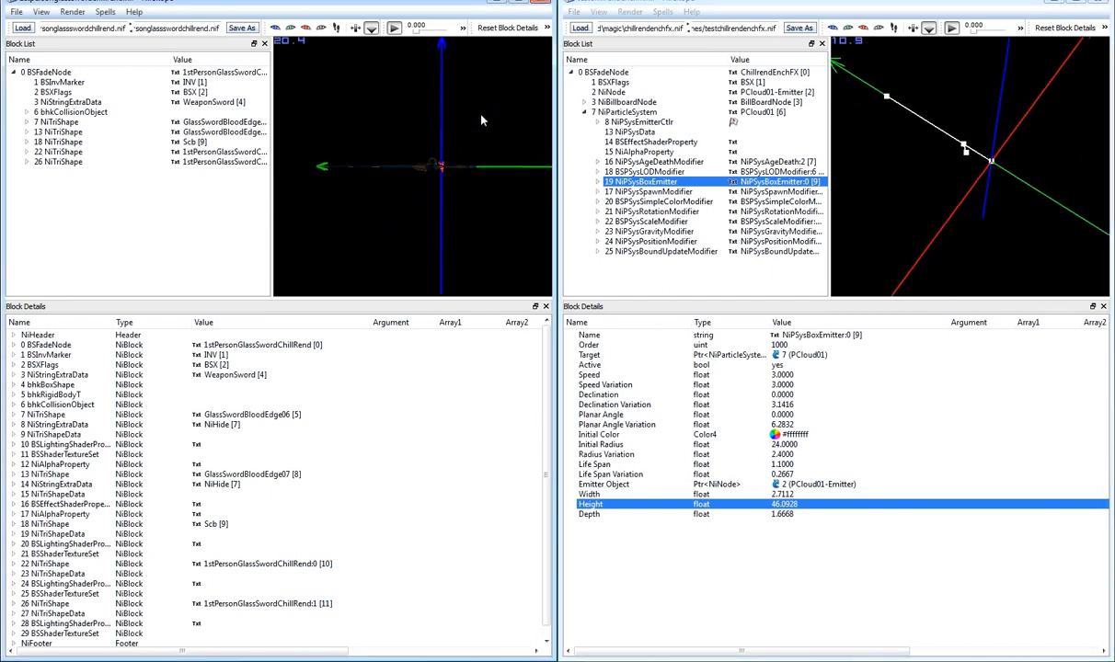
drag(489, 198, 452, 265)
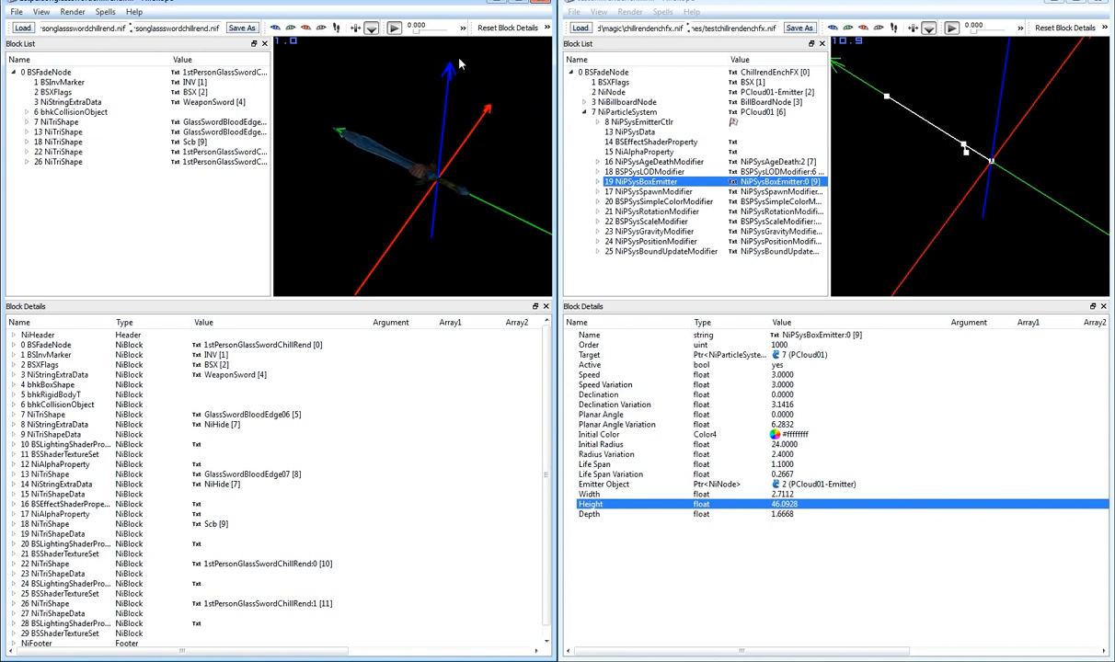
click(811, 498)
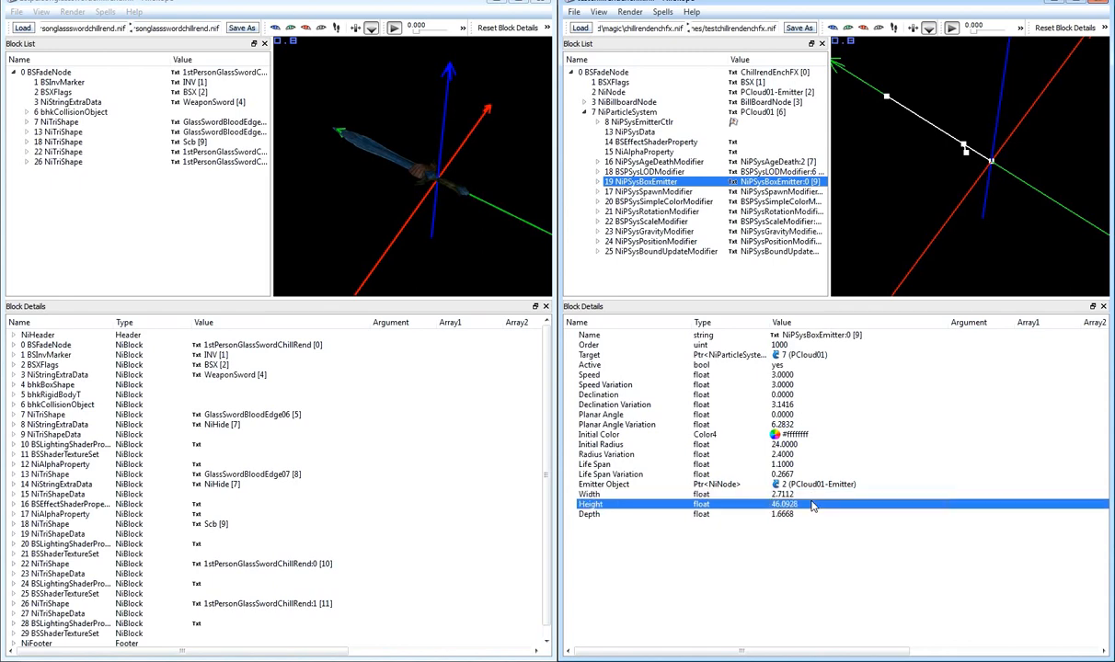
mouse_move(815, 500)
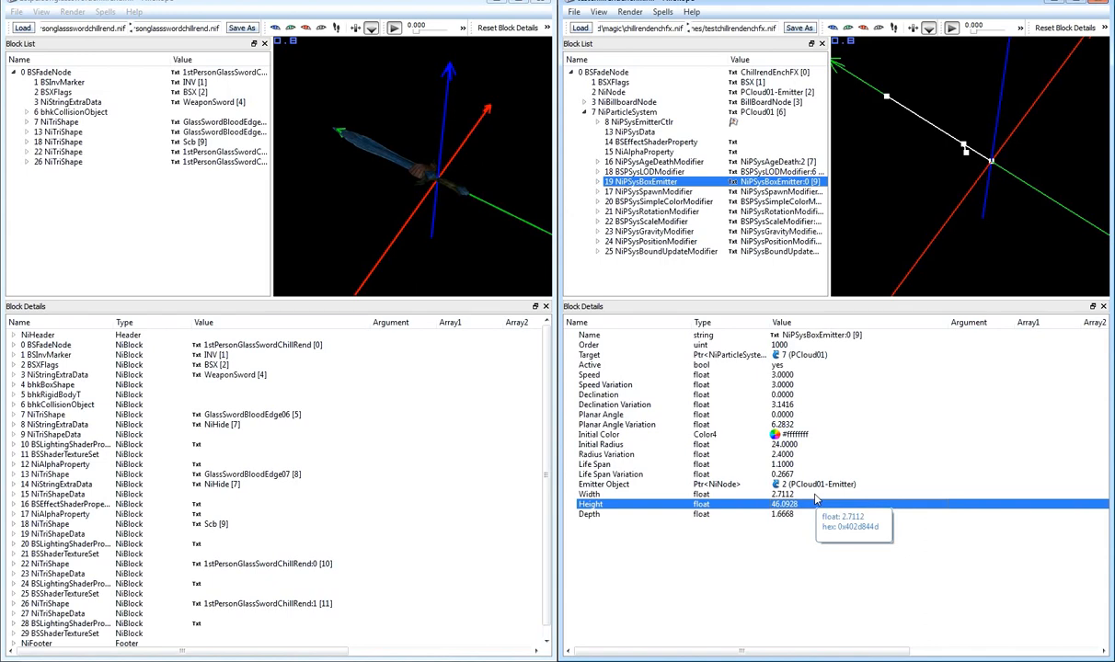
double_click(815, 496)
text(0)
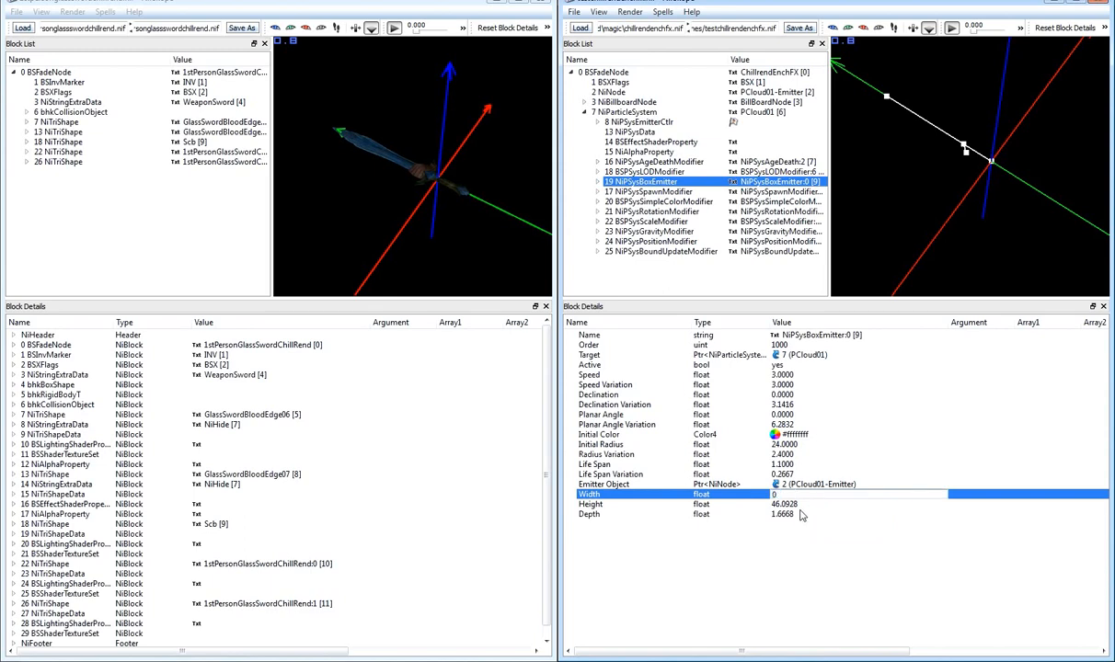
double_click(800, 516)
text(0)
click(813, 505)
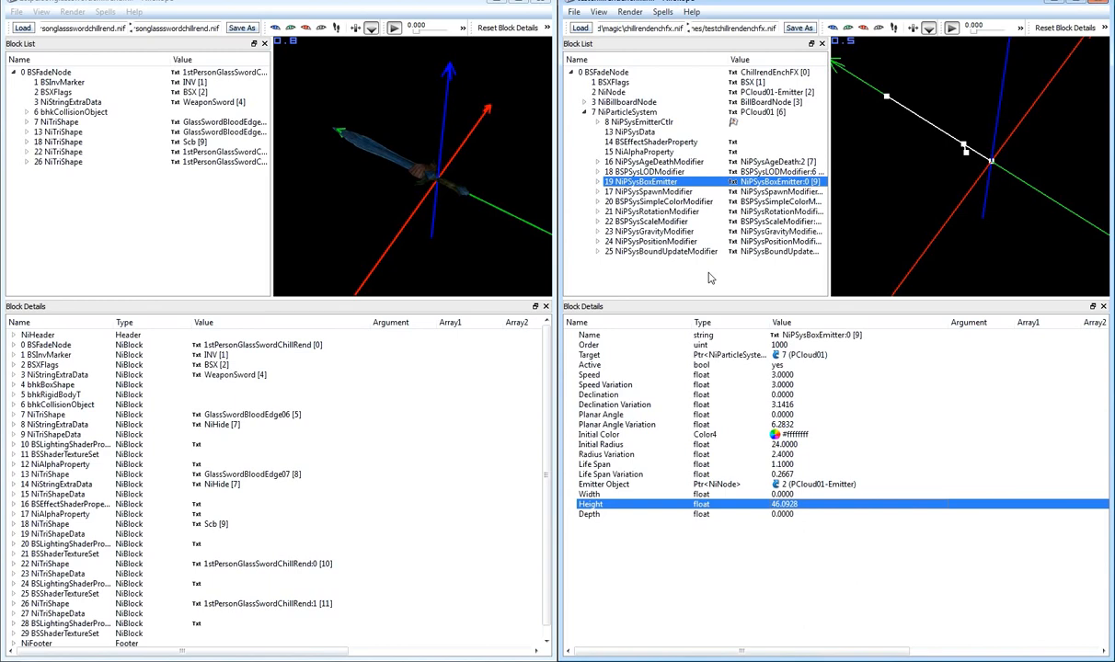
Save the effect mesh over testchillrendenchfx.nif in the Data\meshes folder.
click(747, 28)
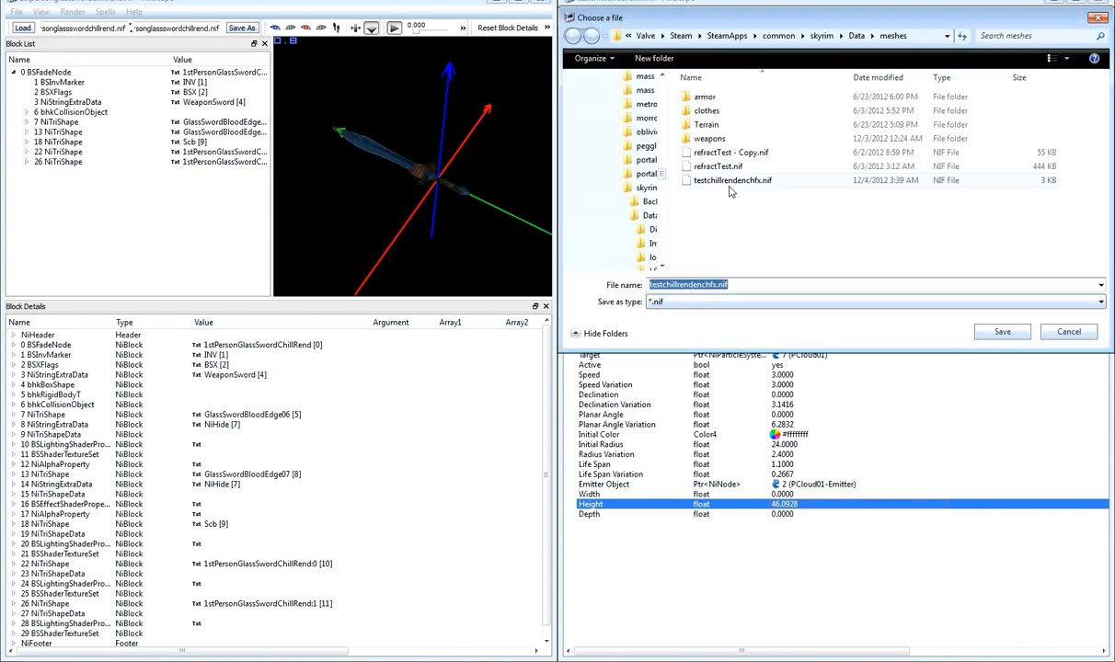
double_click(701, 180)
click(599, 335)
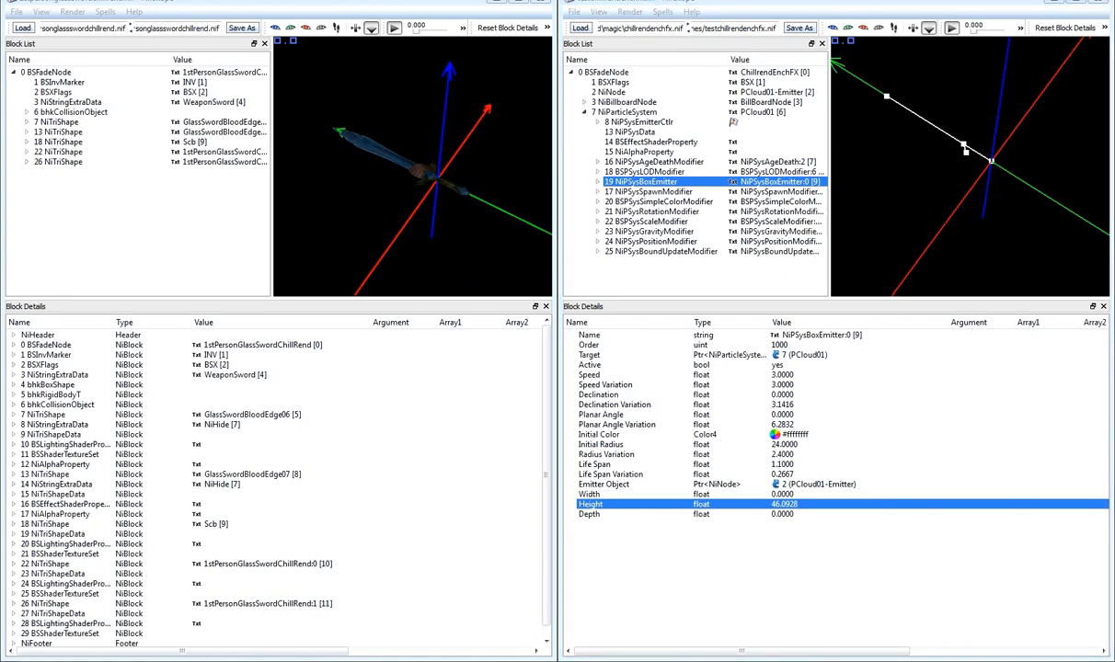
Switch to the Creation Kit and assign testchillrendenchfx.nif as the model of the TestChillrendEnchFX art object.
key(alt+Tab)
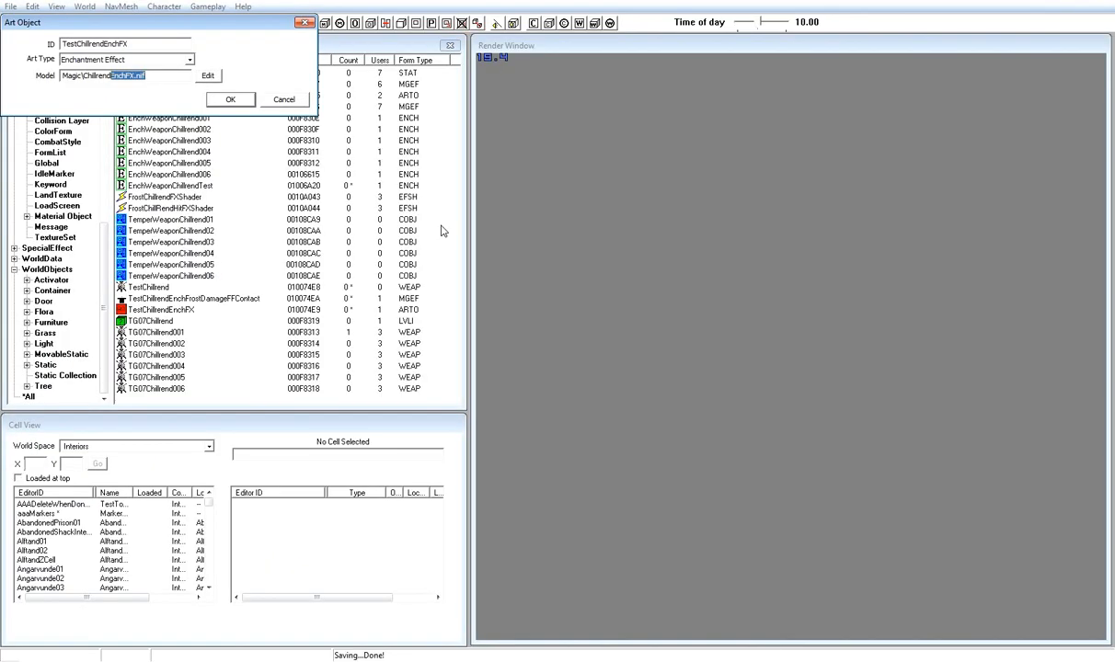
click(215, 80)
click(515, 230)
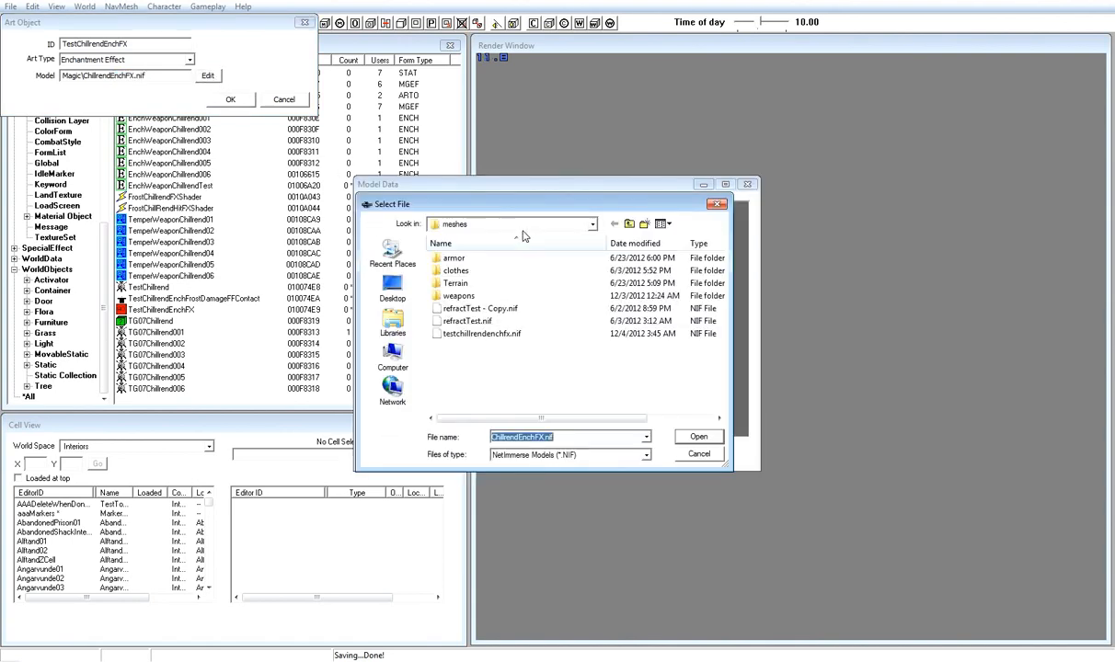
click(486, 334)
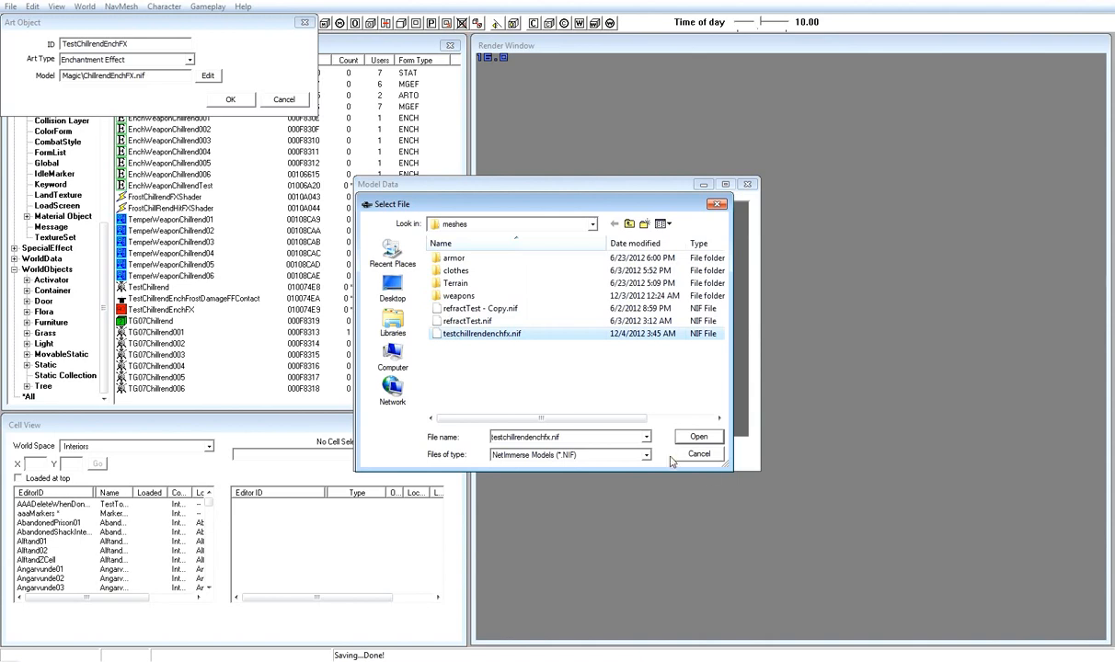
click(692, 437)
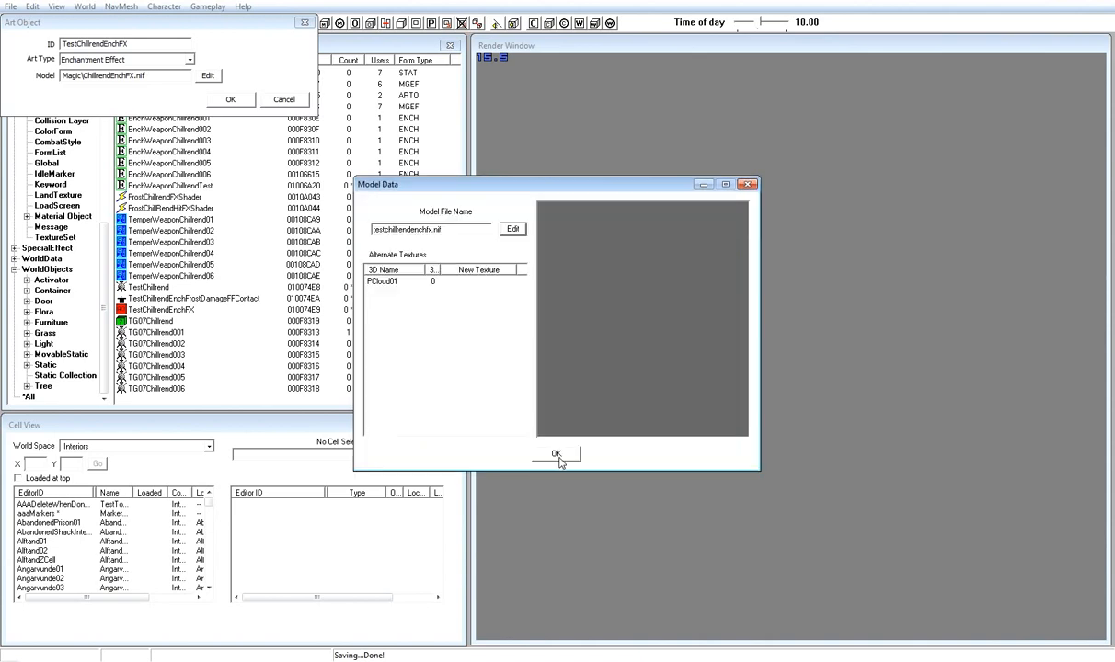
click(557, 458)
click(231, 101)
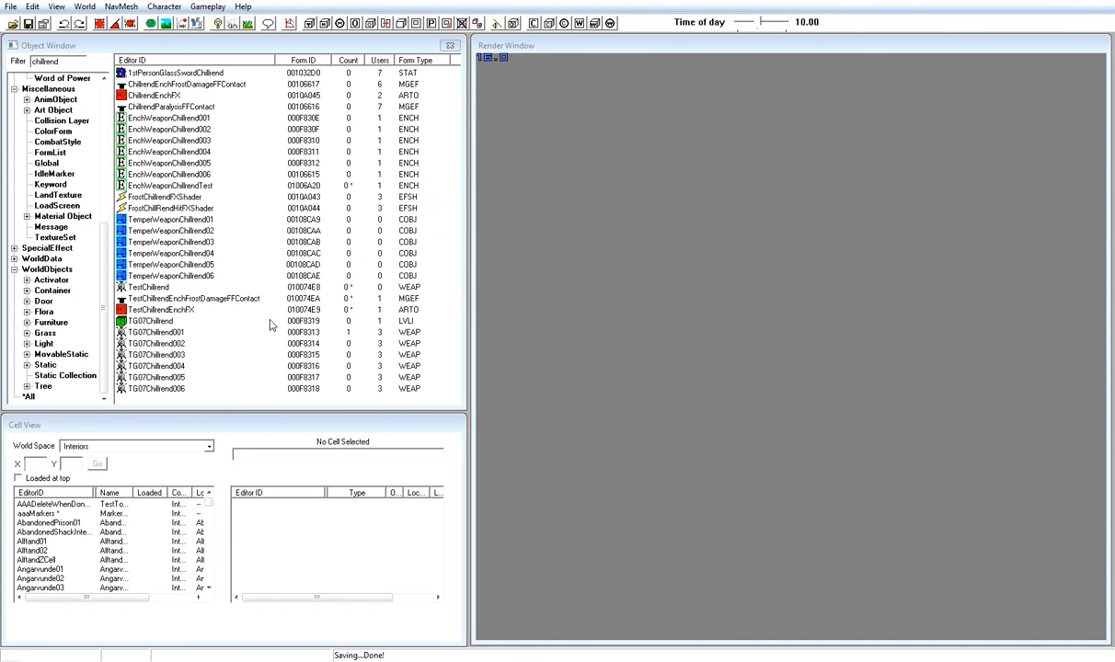
Check the TestChillrend weapon's name and enchantment in its record, leaving the record without changes.
double_click(234, 287)
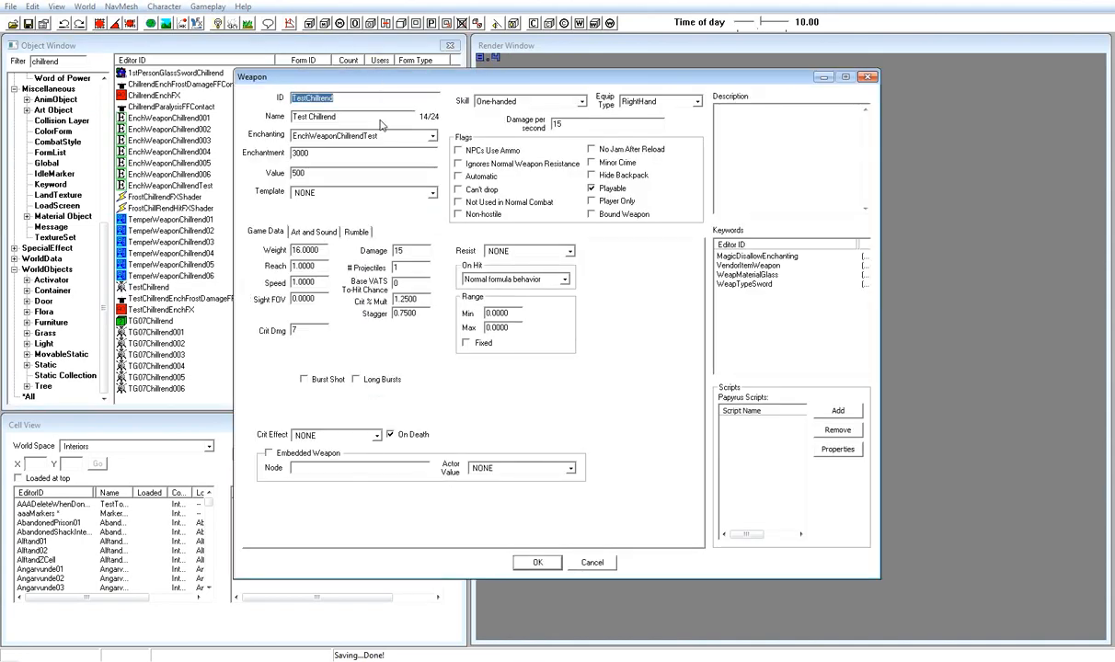
click(379, 120)
click(594, 563)
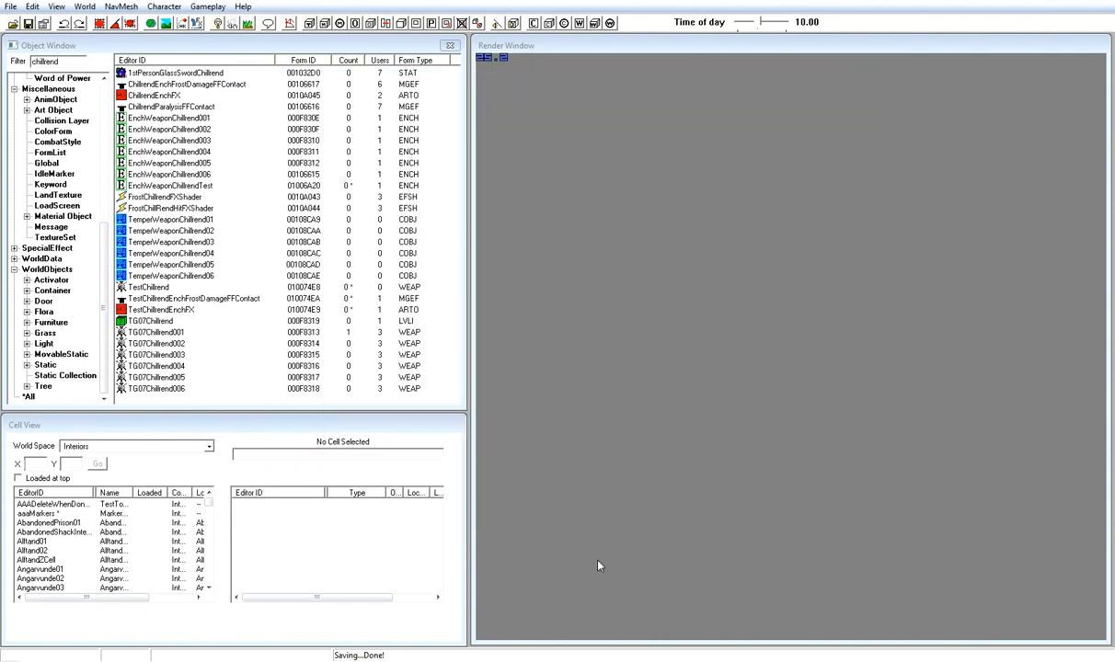
Launch The Elder Scrolls V: Skyrim through Steam and resolve the cloud sync conflict by uploading the local files.
right_click(824, 661)
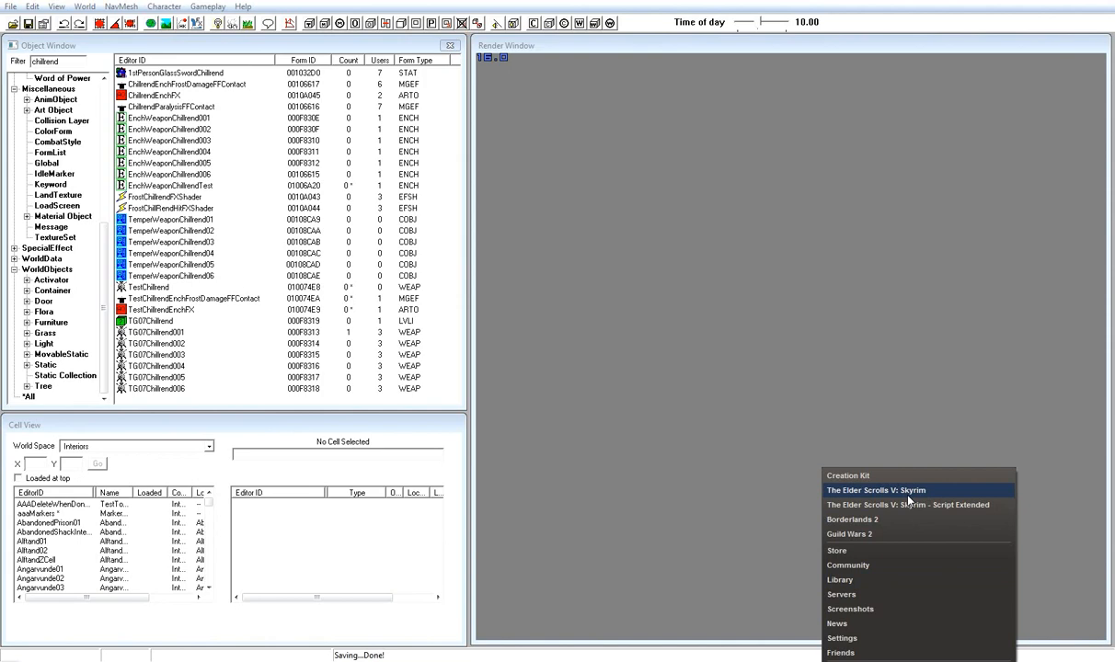
click(908, 497)
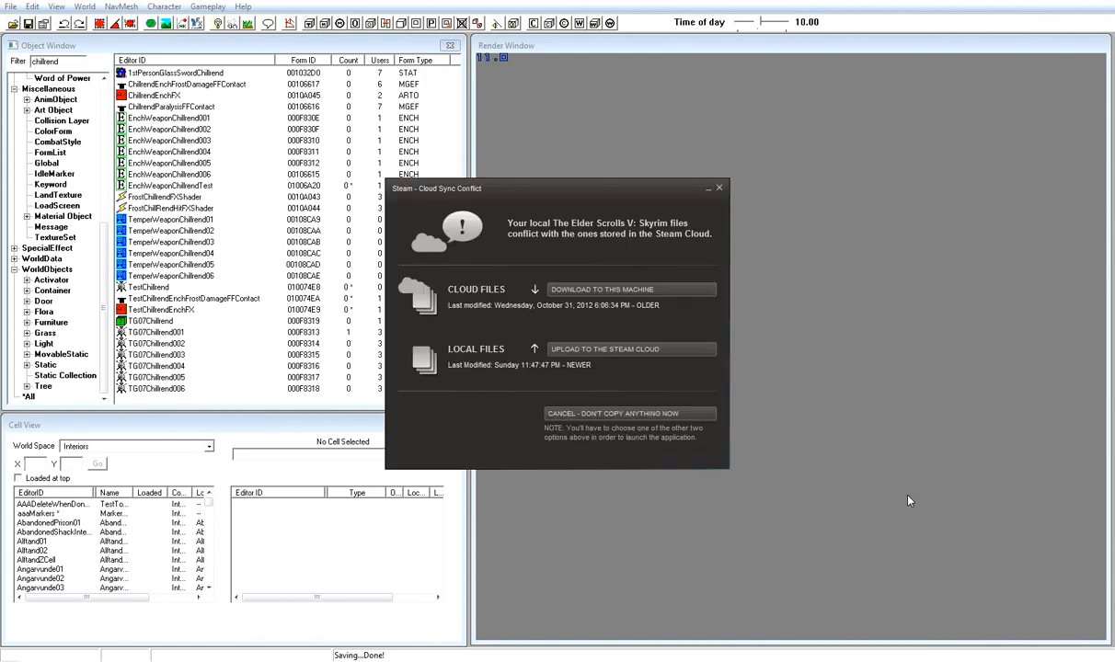
click(690, 348)
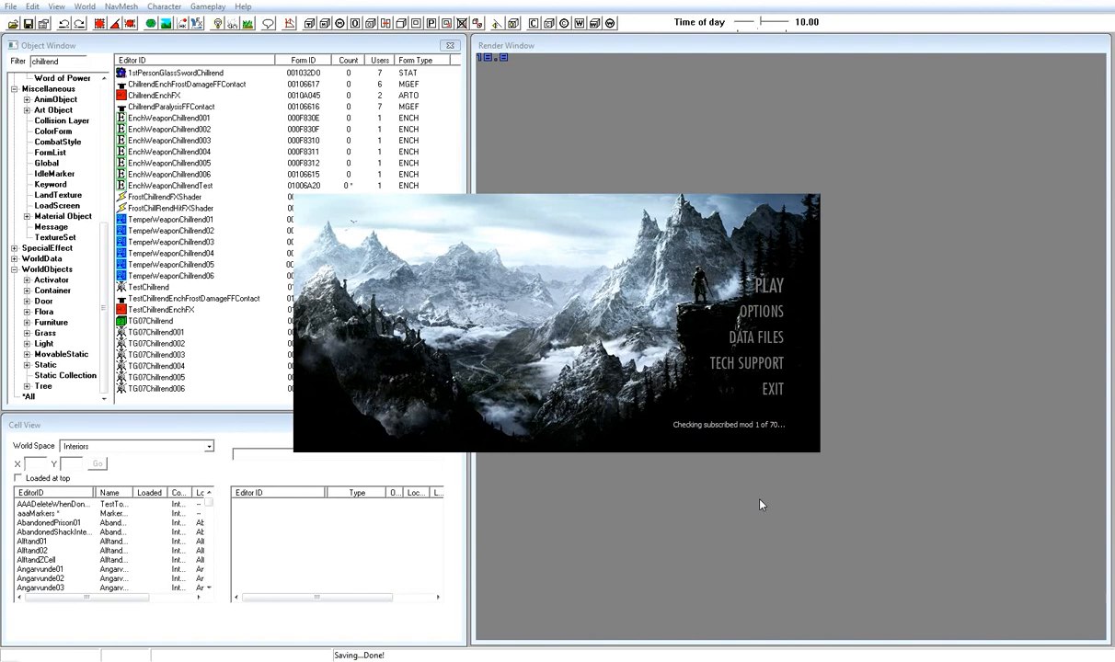
Enable TestMod.esp in the Skyrim launcher's data files and exit the launcher.
click(760, 347)
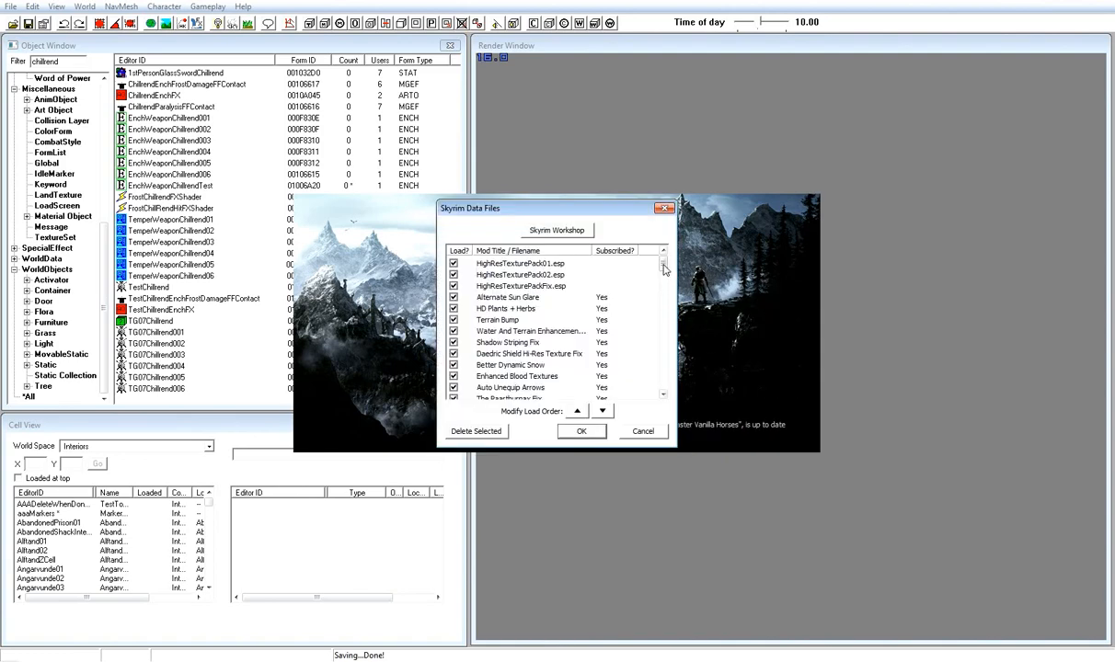
drag(665, 269, 661, 401)
click(482, 391)
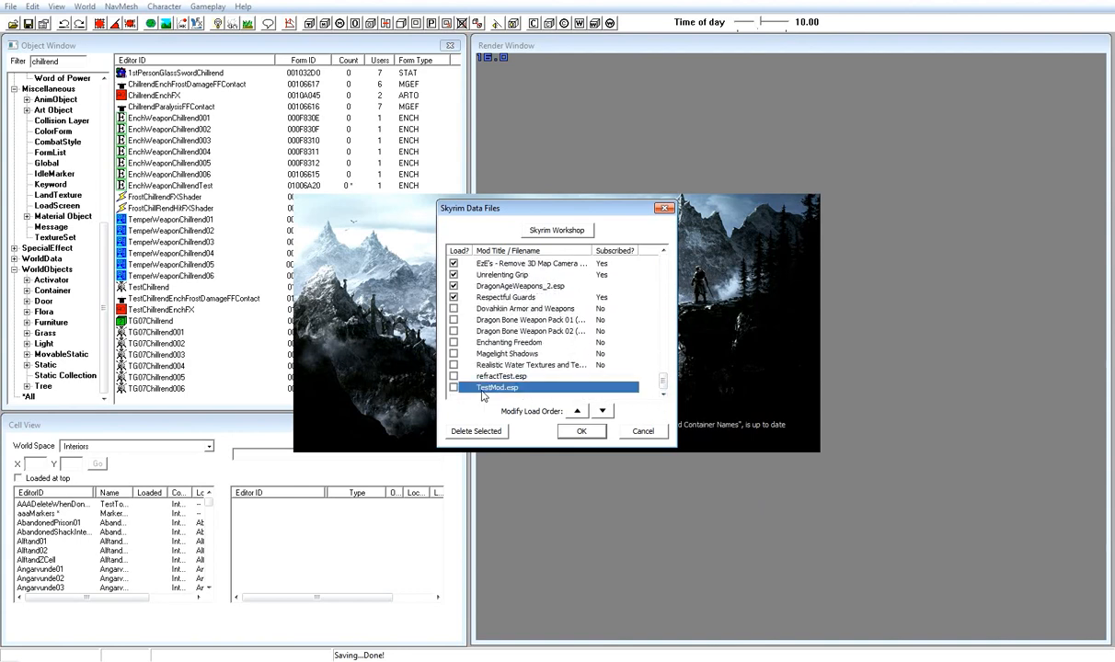
click(581, 431)
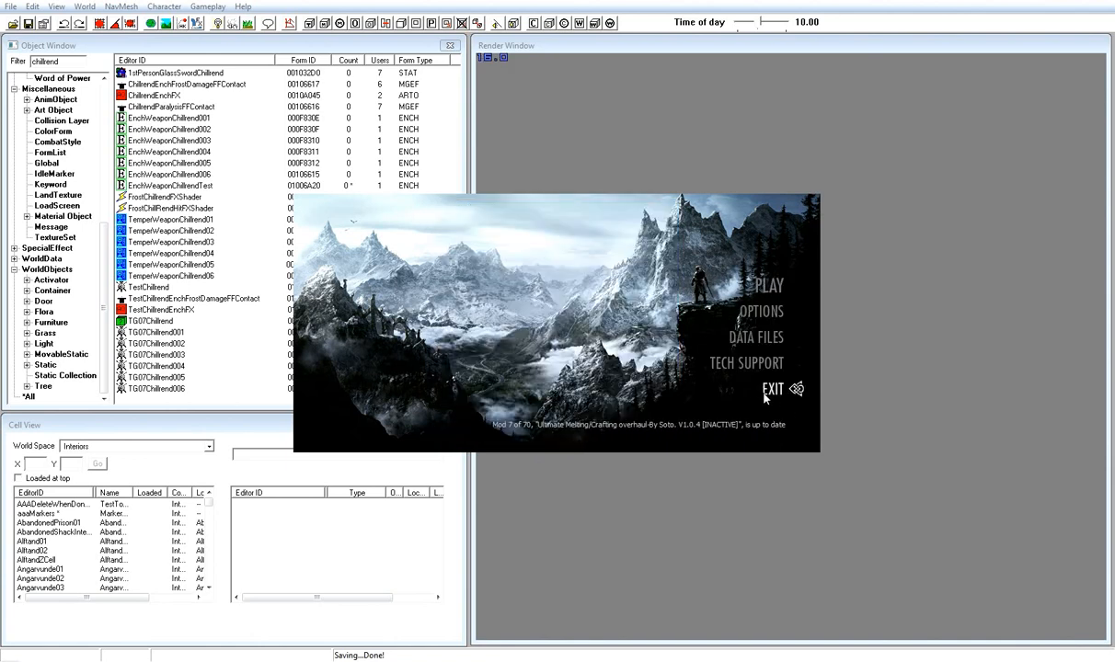
click(771, 390)
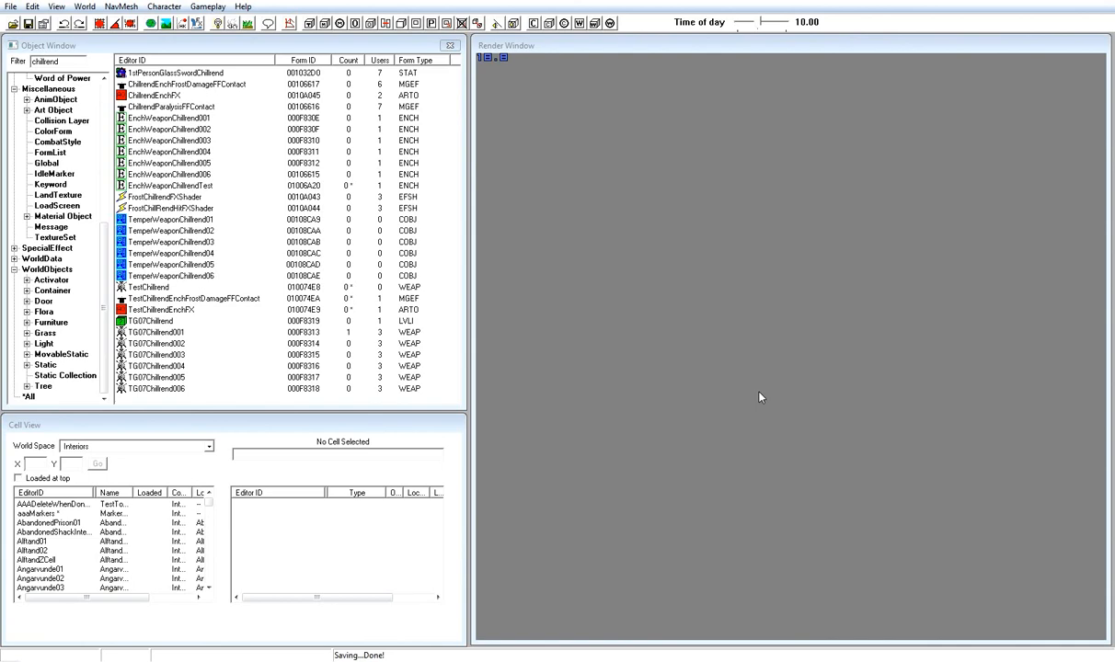
Launch The Elder Scrolls V: Skyrim - Script Extended from Steam and continue the most recent saved game.
right_click(825, 660)
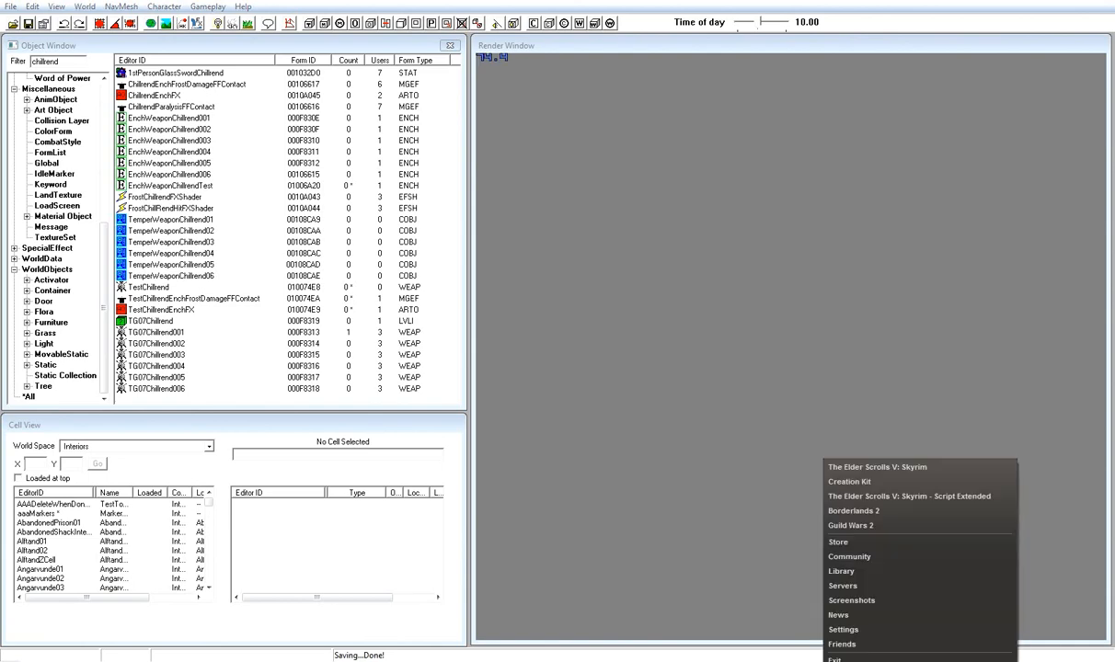
click(926, 500)
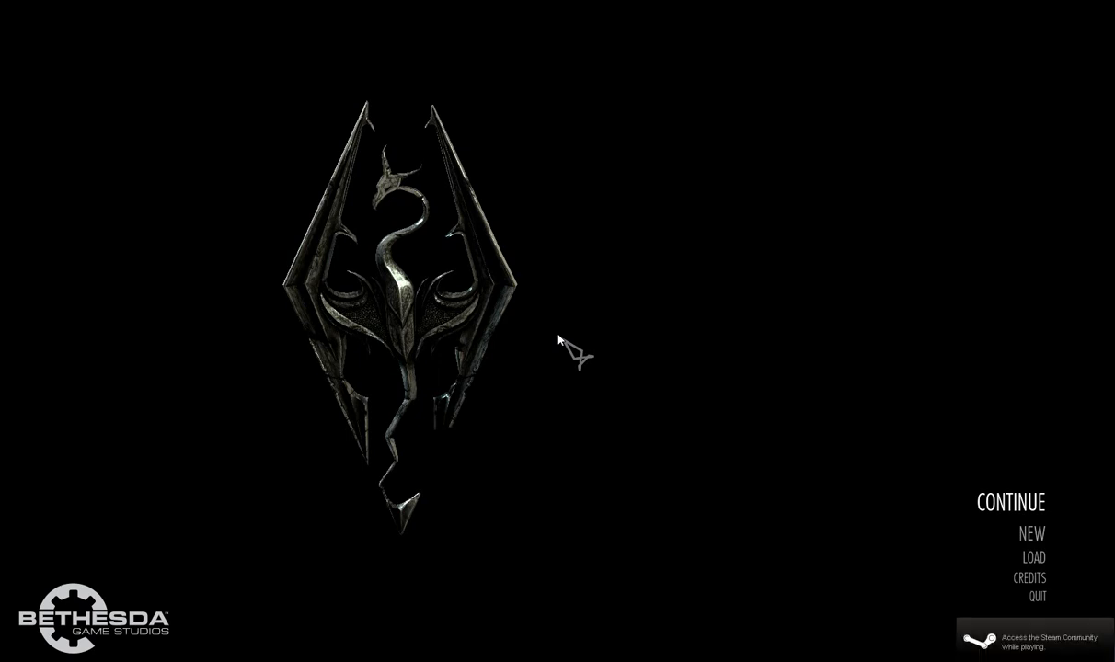
key(Return)
key(Return)
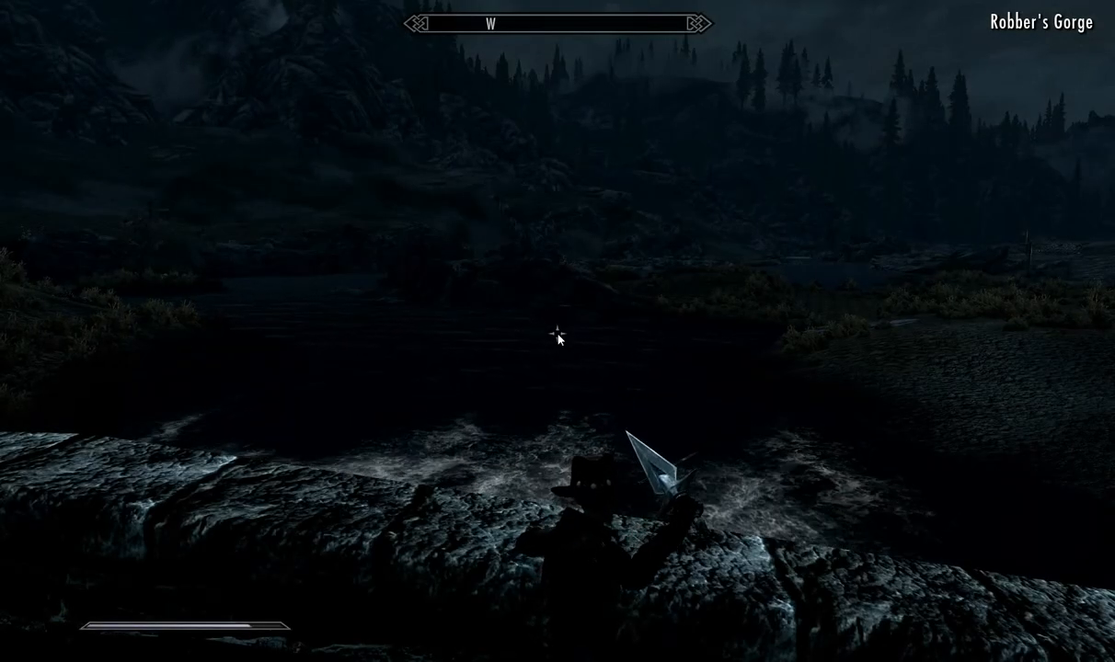
Look up the sword's form ID in the game console with help "chillrend".
key(f)
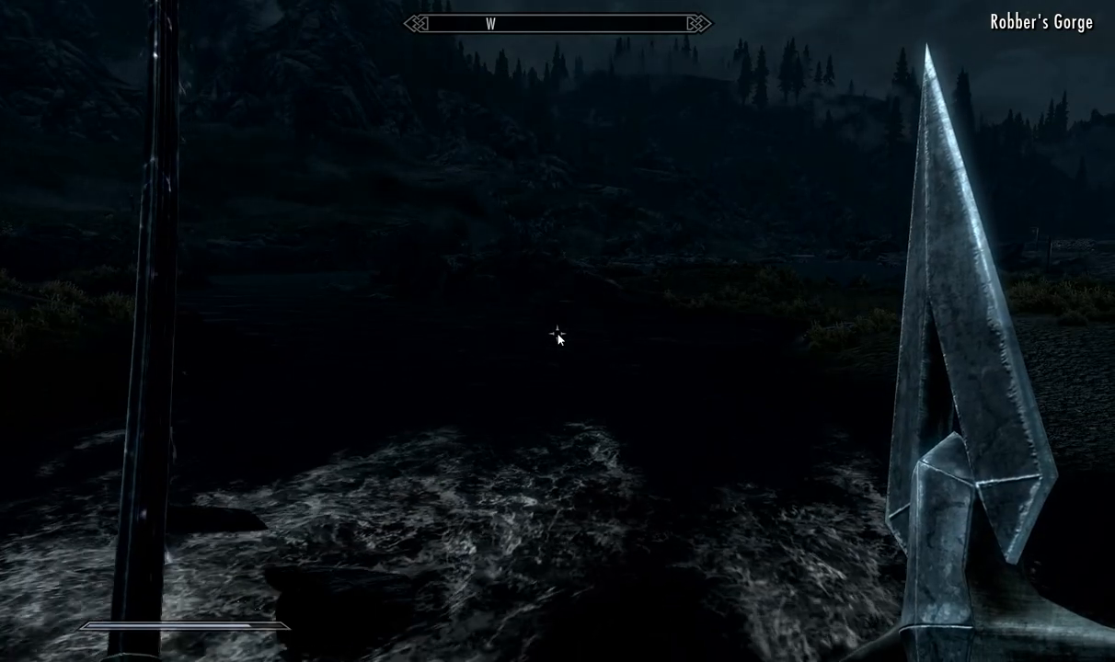
key(f)
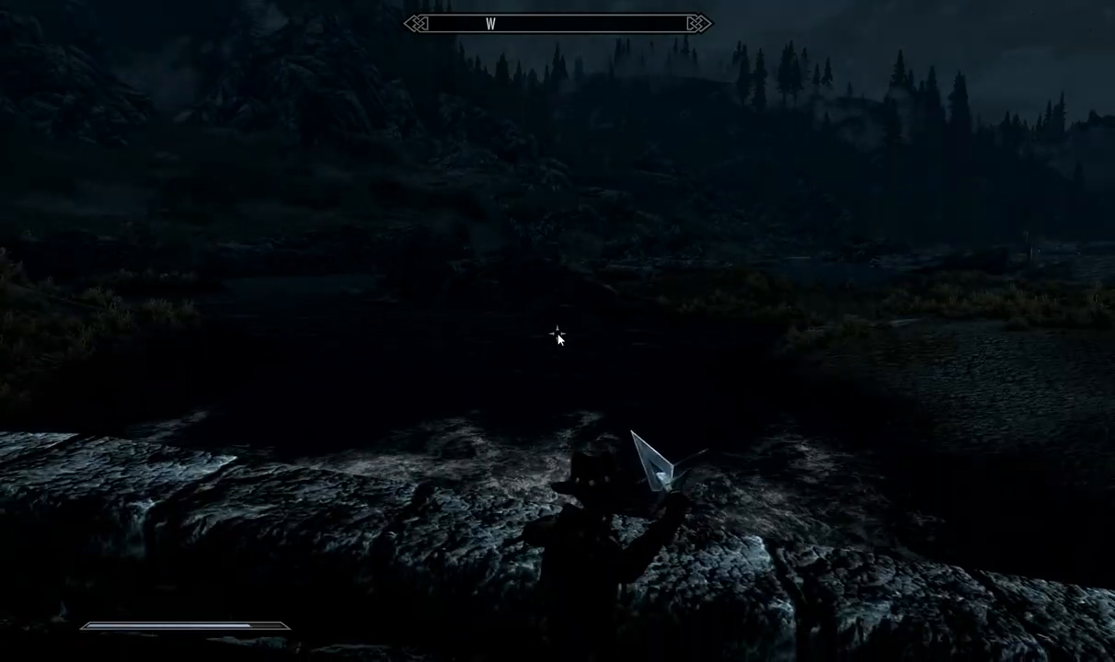
key(grave)
text(hel)
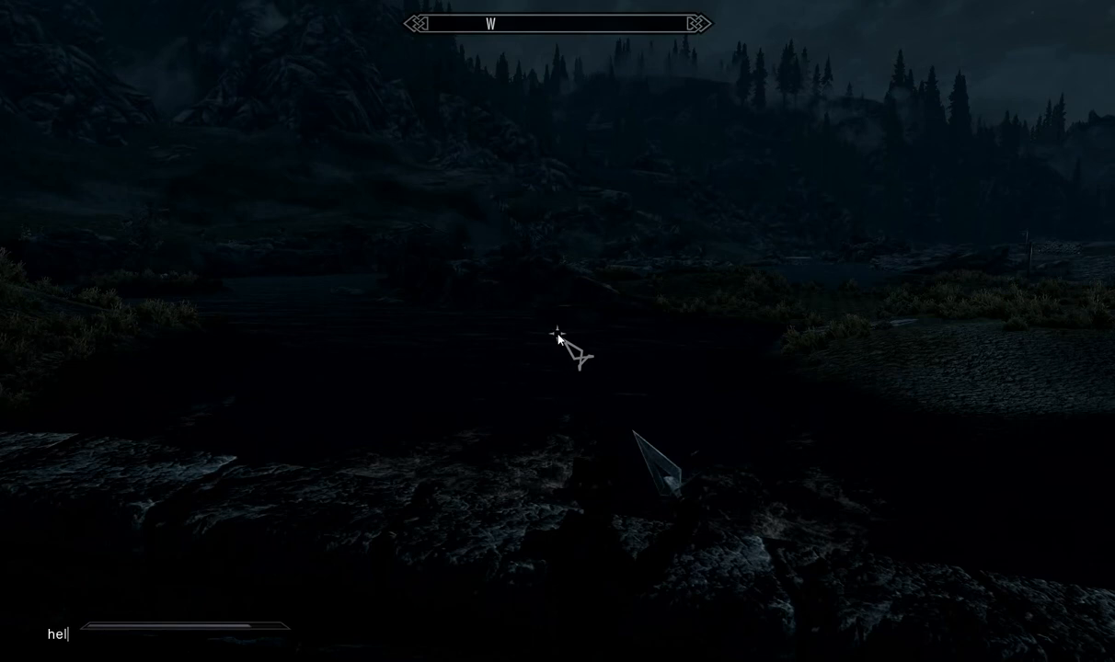
text(p "chillrend")
key(Return)
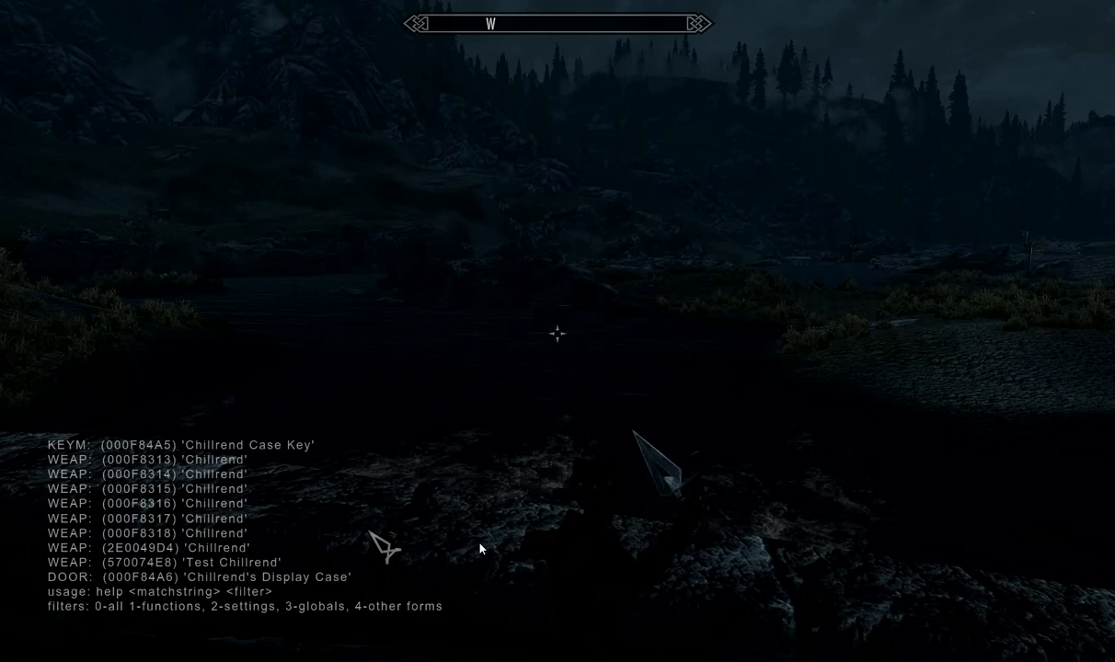
Add one Test Chillrend to the player with player.additem 570074e8 1 and take a brief look at the inventory.
text(player.additem 5700)
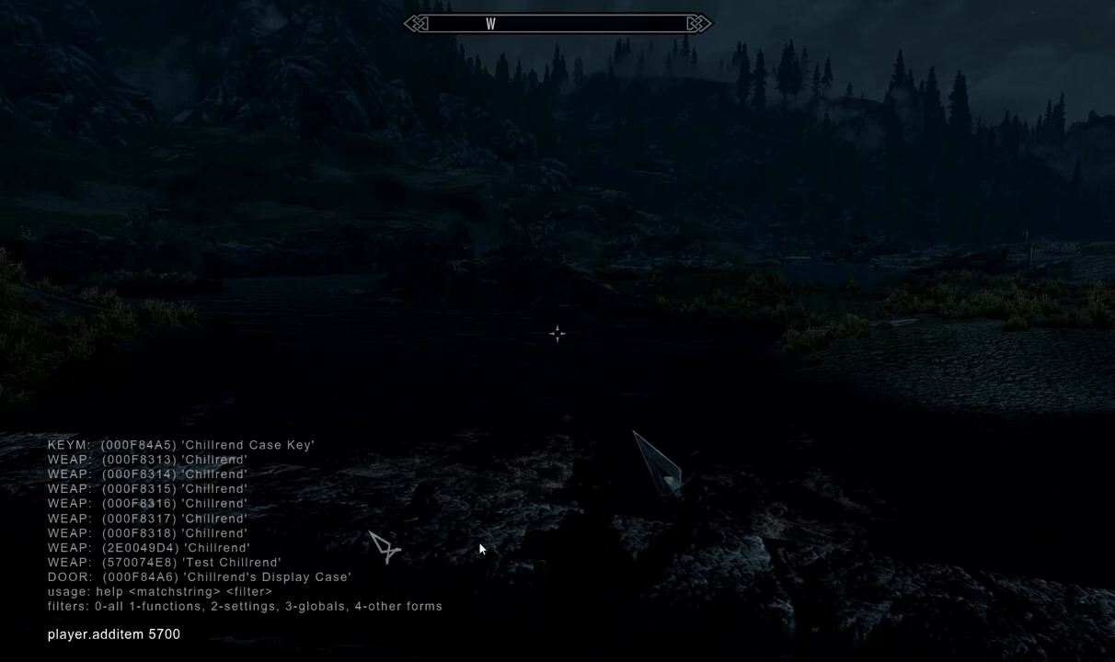
text(74e8 1)
key(Return)
key(grave)
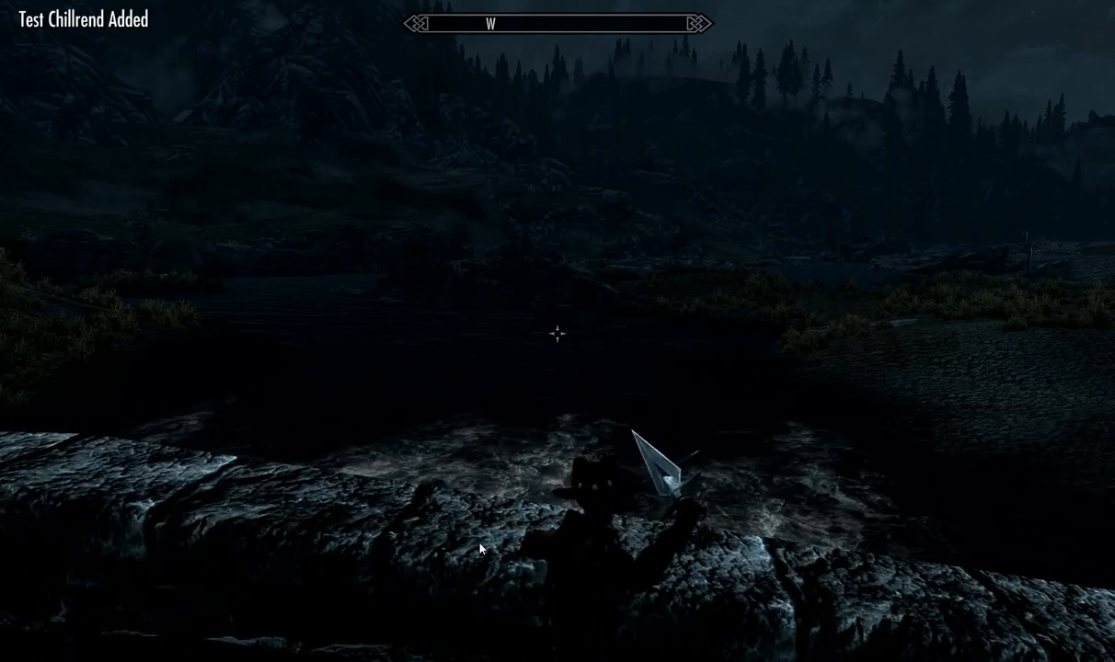
key(i)
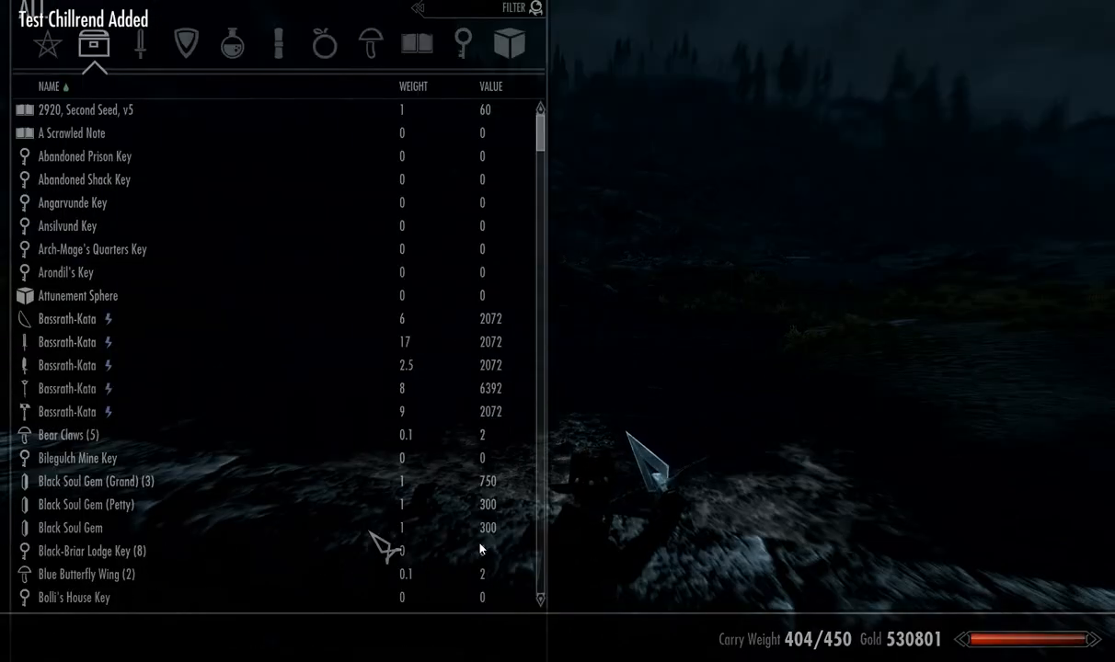
key(Tab)
Add one regular Chillrend to the player with the console command player.additem f8318 1.
key(grave)
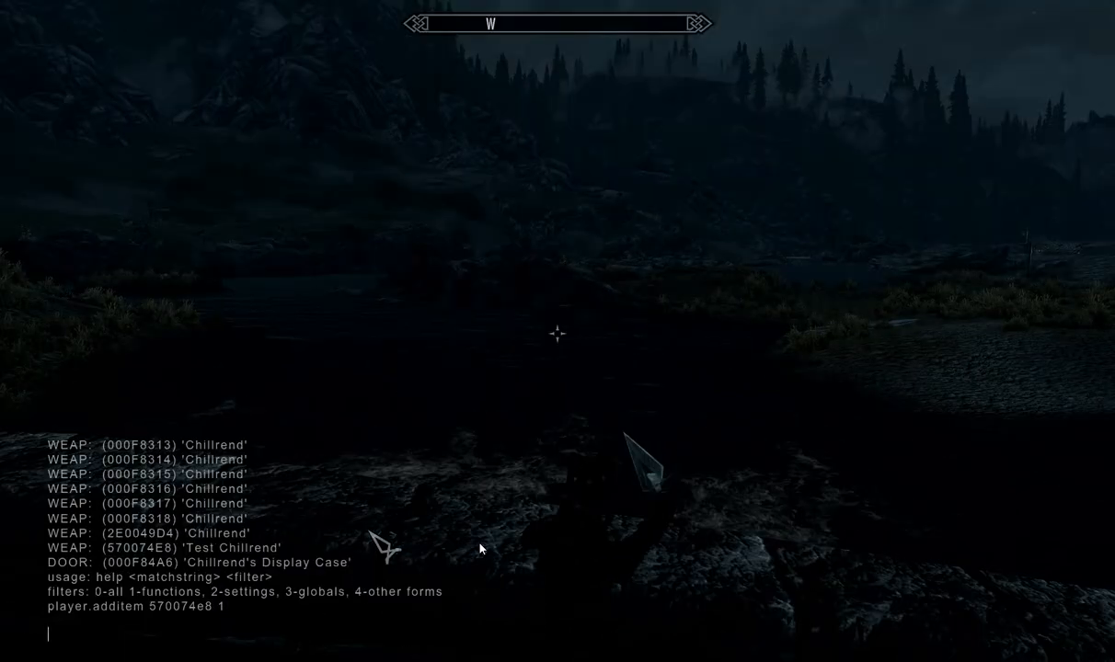
text(player.additem)
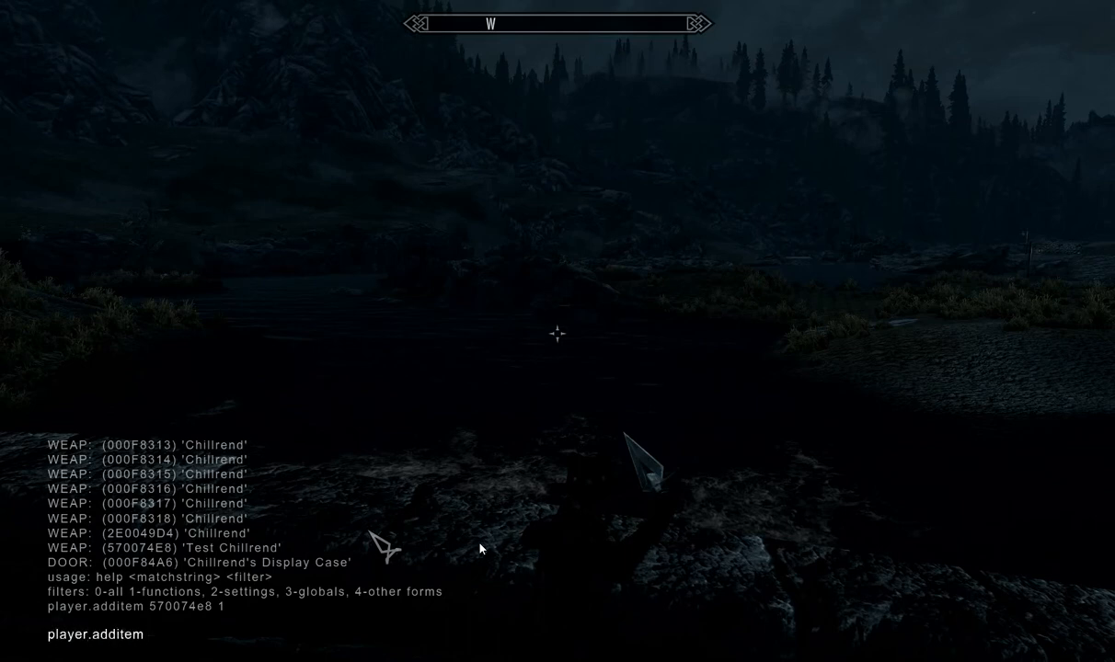
text( f8318 1)
key(Return)
key(grave)
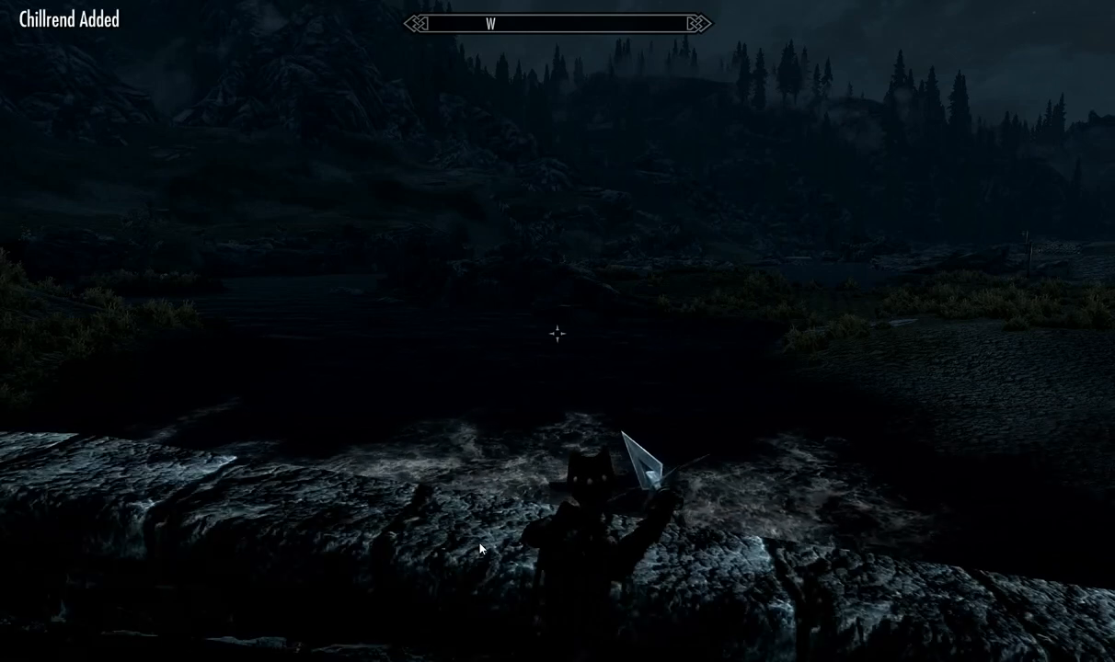
Equip Chillrend in the left hand and Test Chillrend in the right, and compare their effects in first-person view.
key(i)
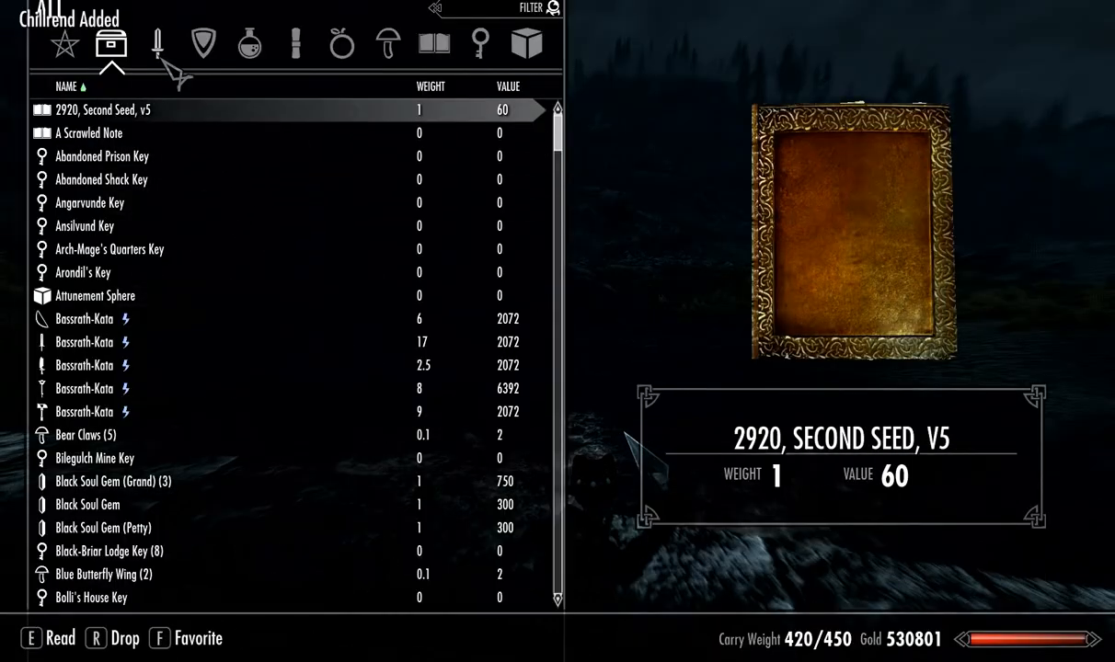
click(166, 56)
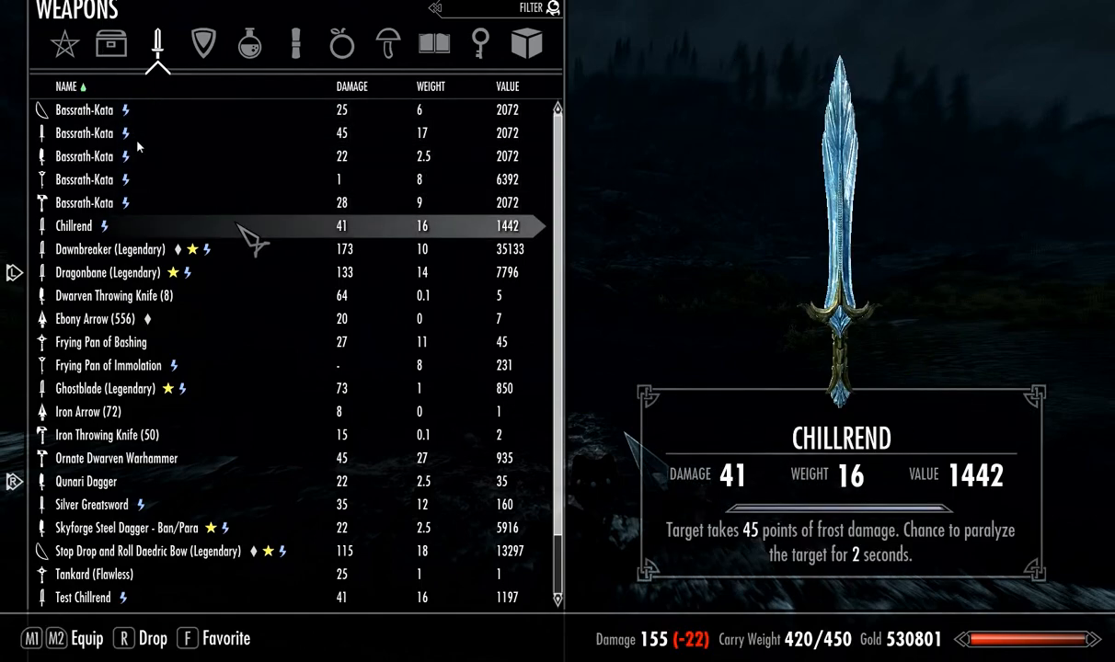
scroll(262, 322, down, 3)
click(255, 529)
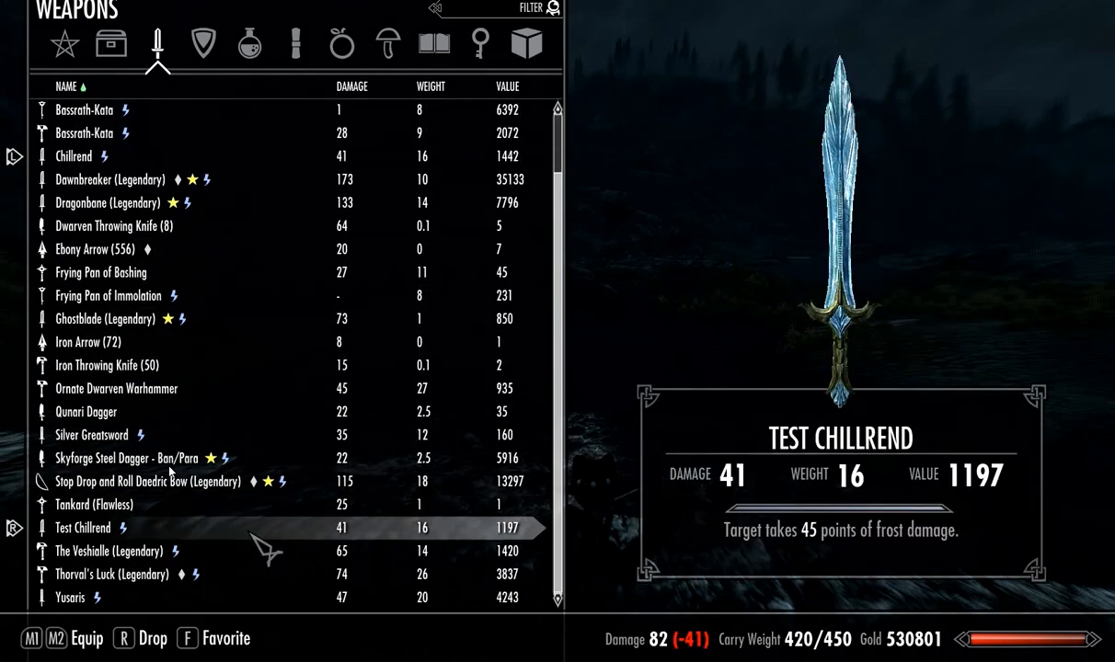
key(Tab)
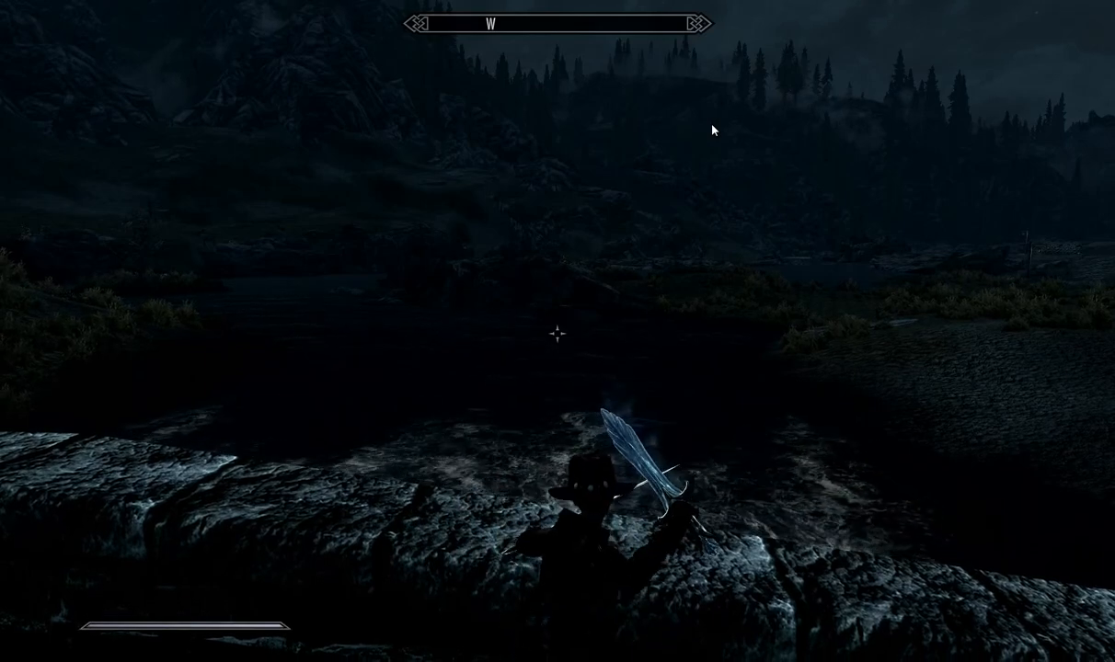
key(f)
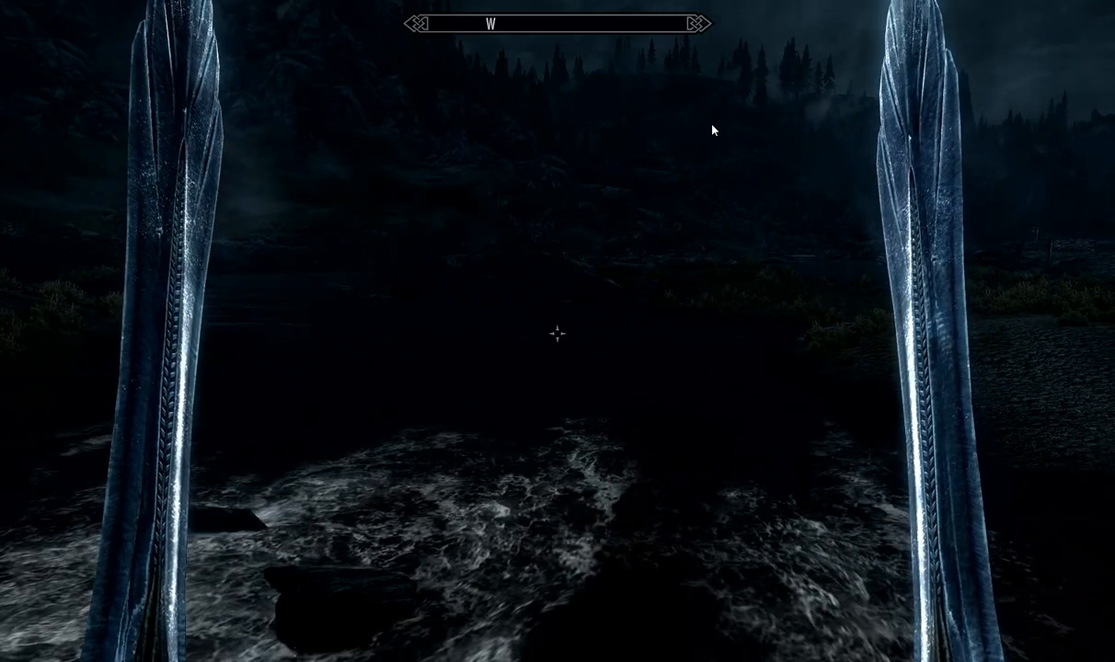
Save the current game as a new save.
key(grave)
key(grave)
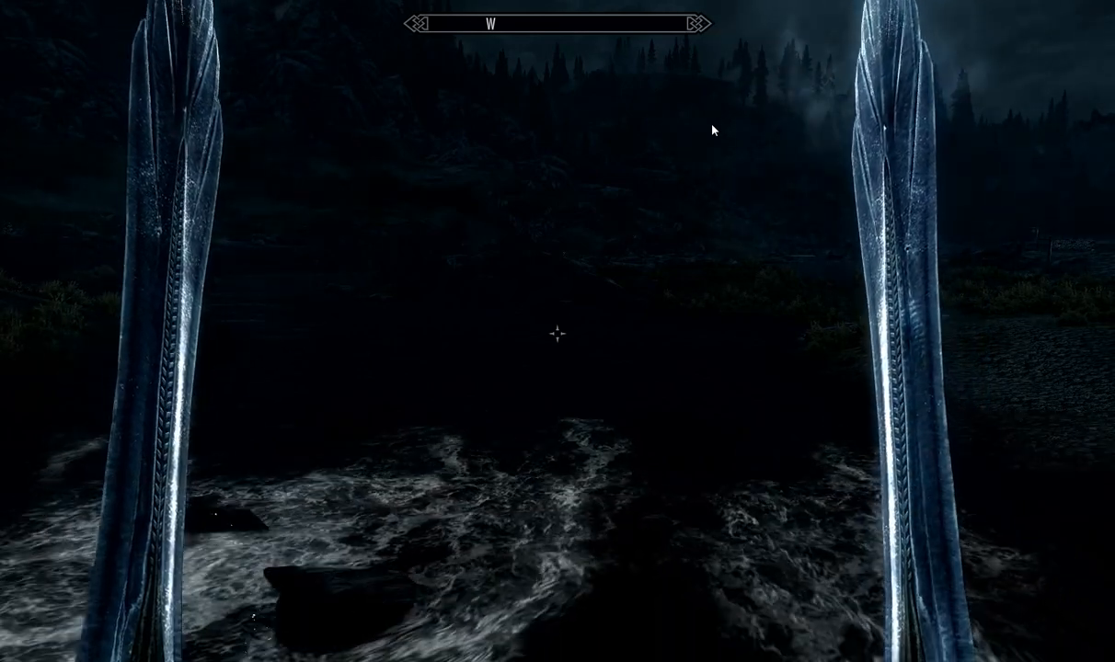
key(Escape)
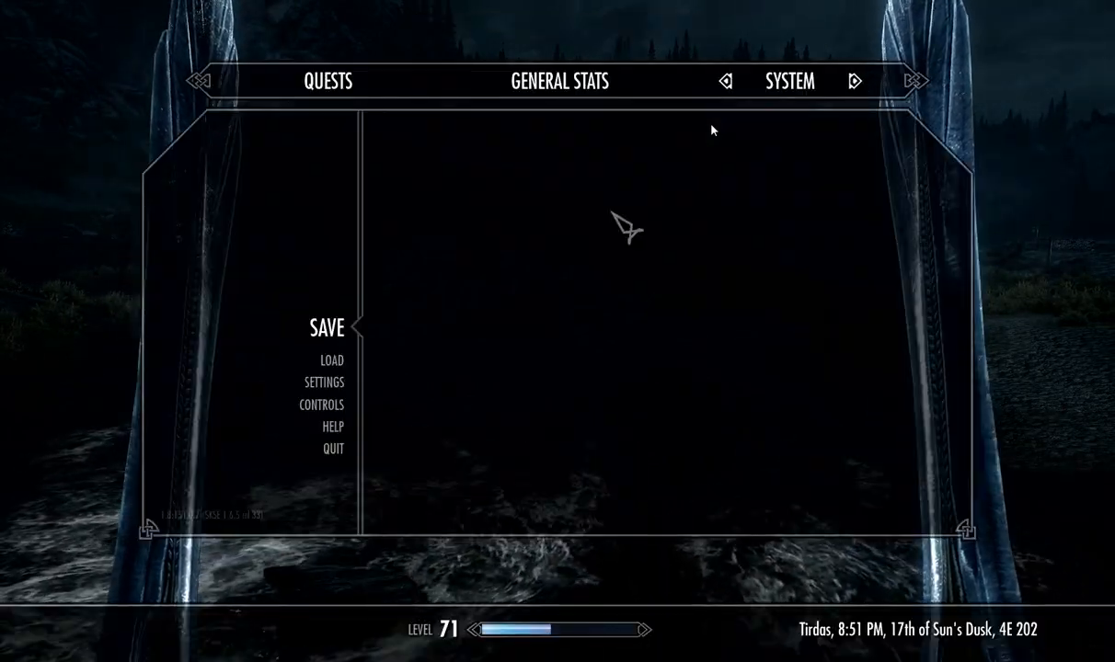
key(Return)
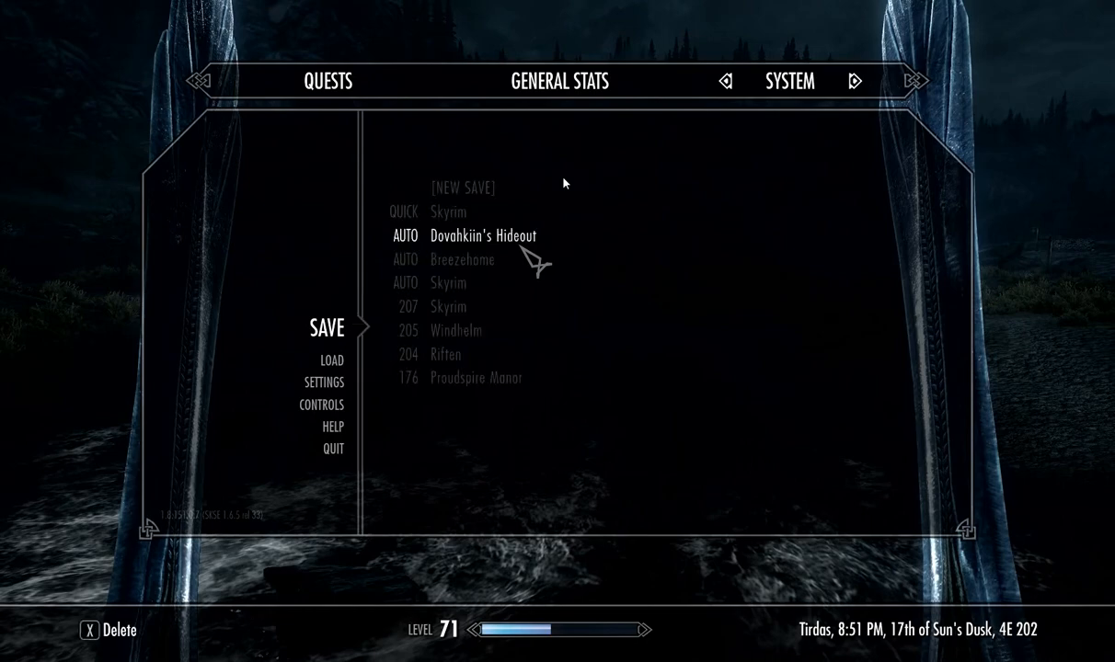
click(502, 198)
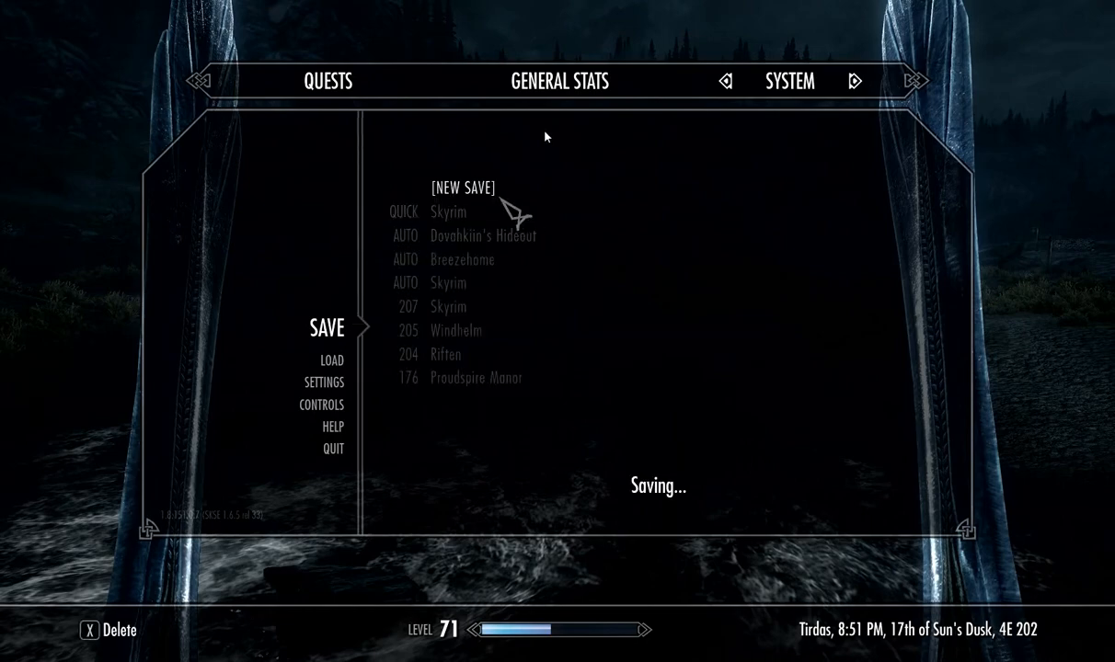
Quit Skyrim with the console command qqq.
key(grave)
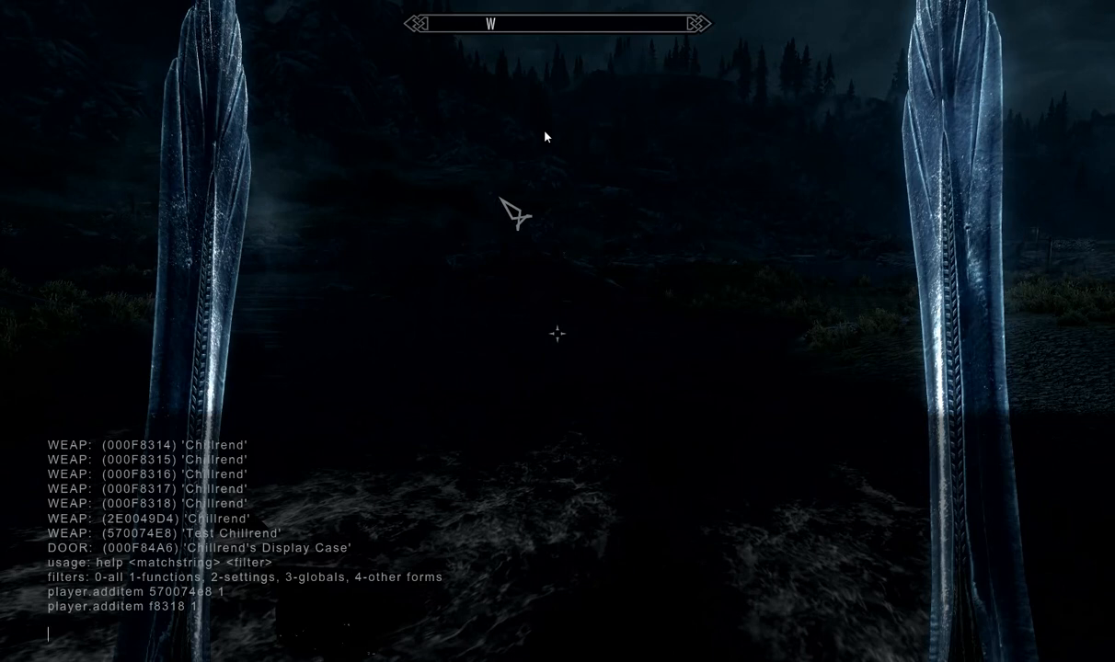
text(qqq)
key(Return)
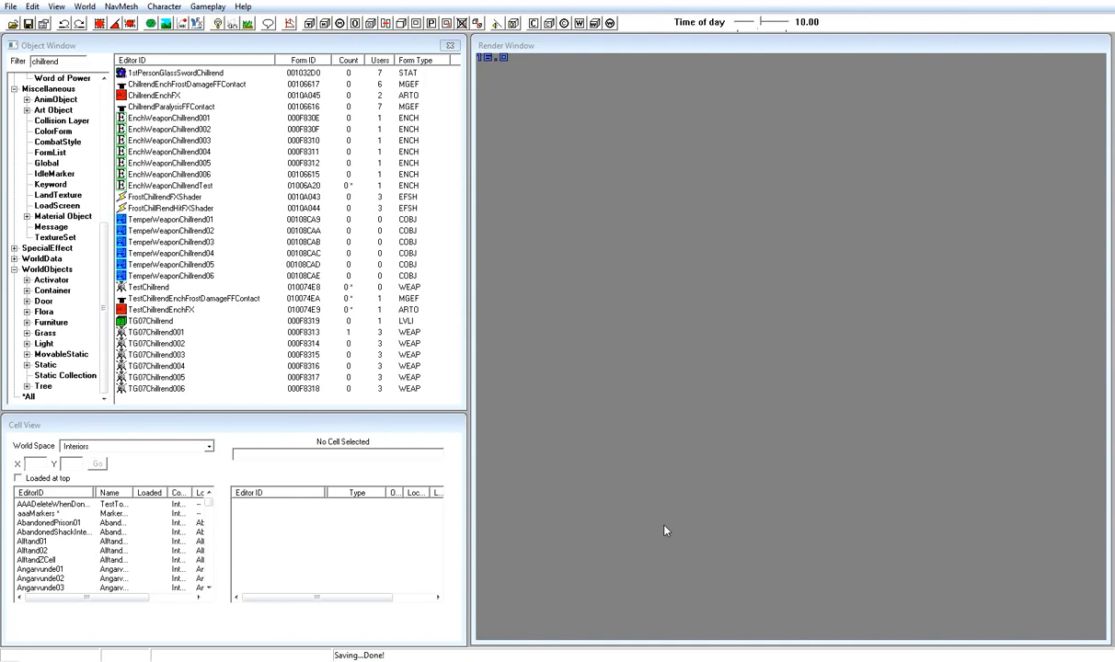
In NifSkope, set the Emissive Color of the particle system's BSEffectShaderProperty to orange-red #ff0b00ff and save testchillrendenchfx.nif.
click(1110, 2)
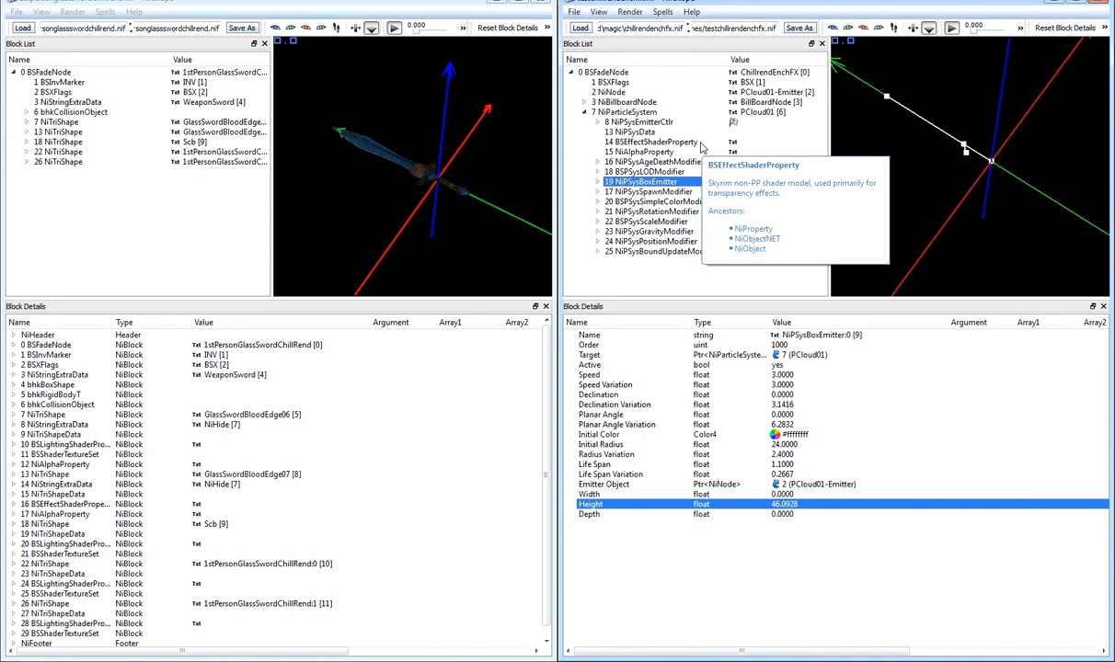
click(700, 142)
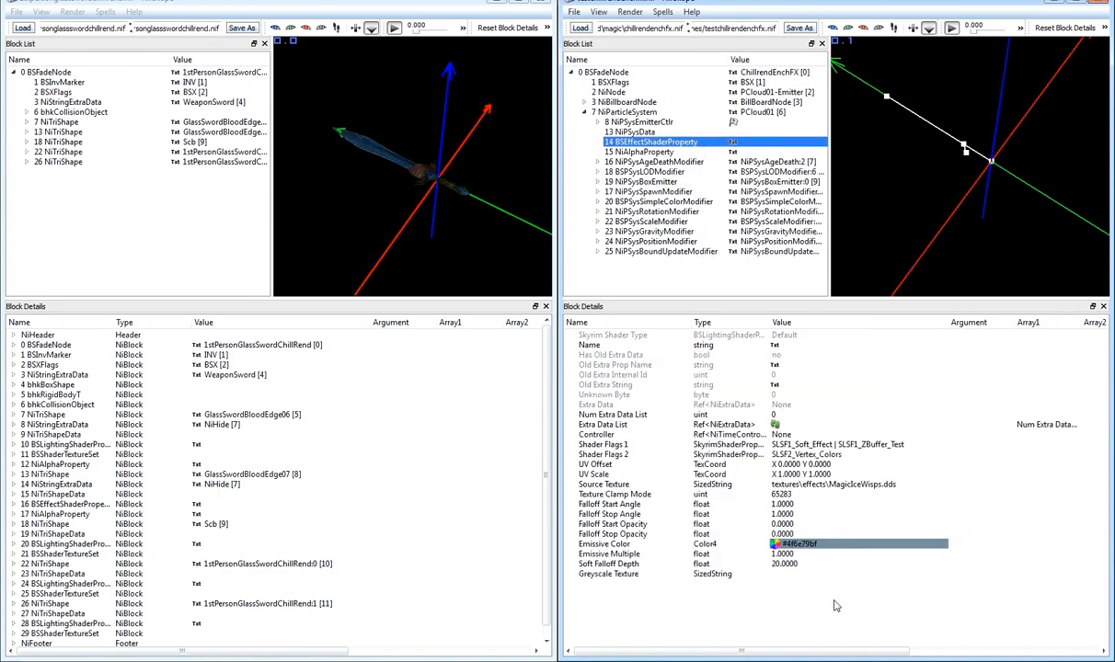
click(776, 545)
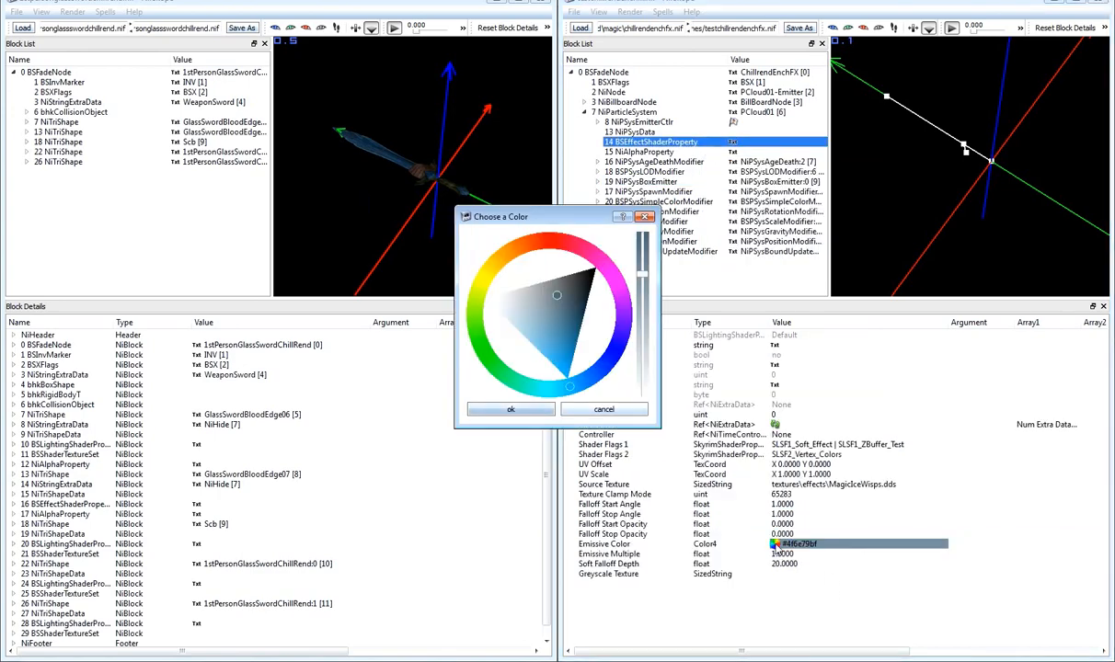
click(539, 241)
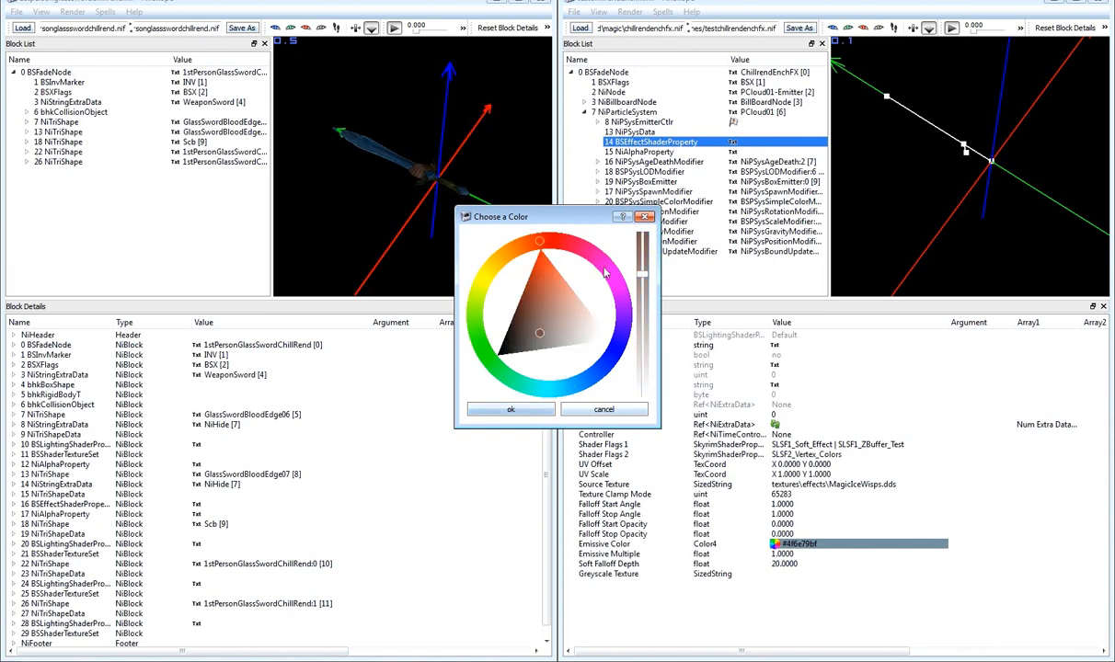
drag(549, 287, 541, 246)
drag(642, 274, 646, 211)
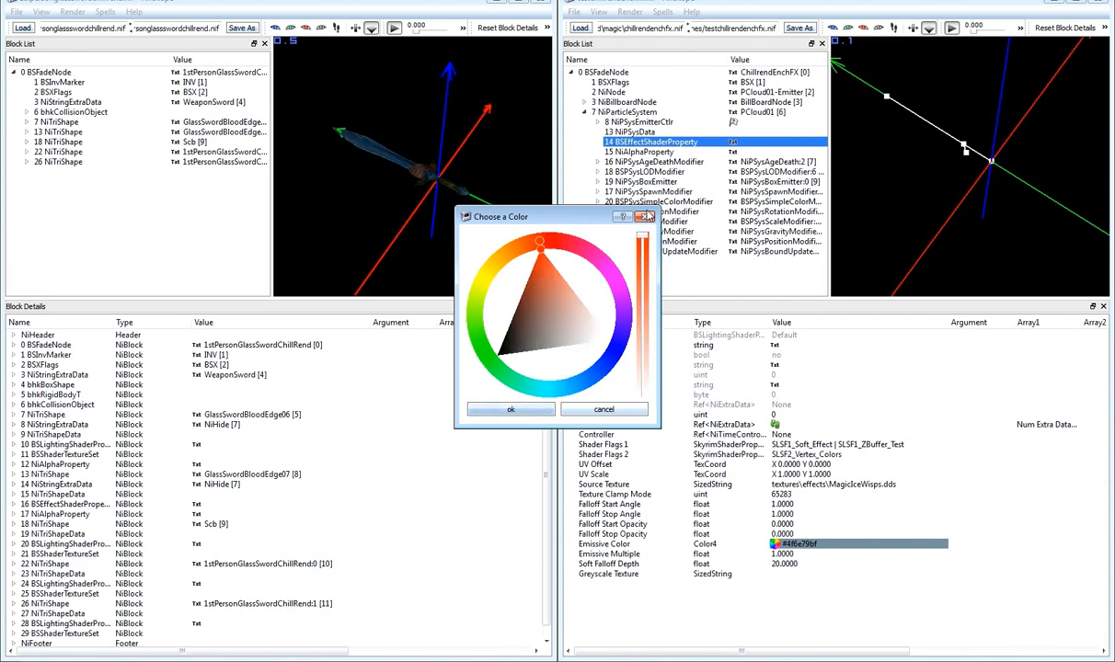
click(511, 410)
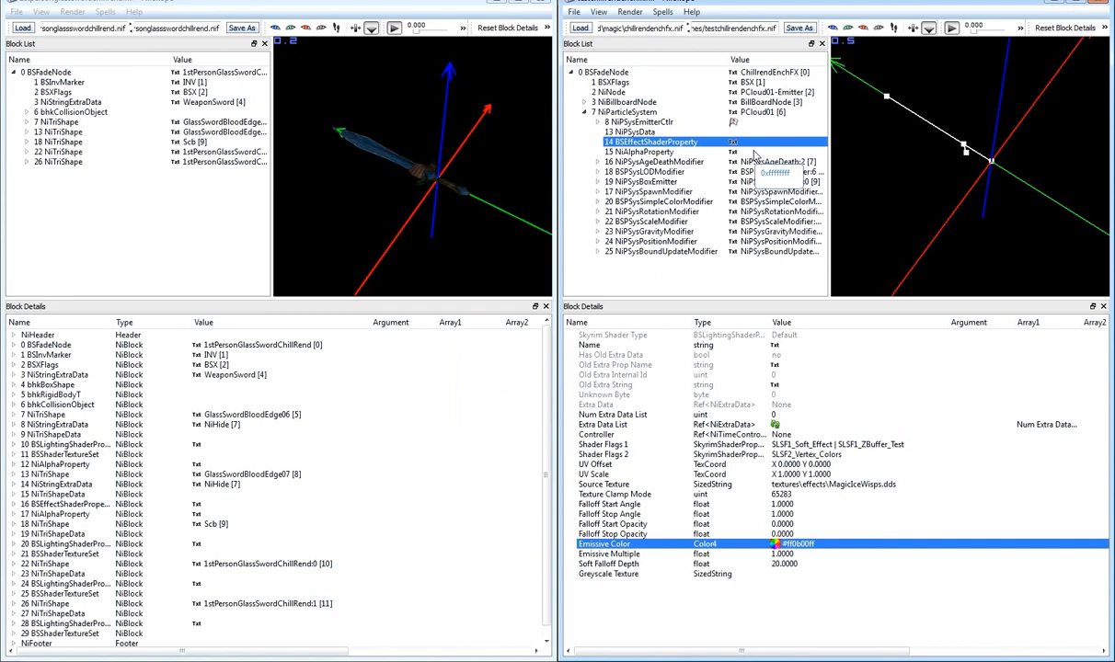
key(ctrl+s)
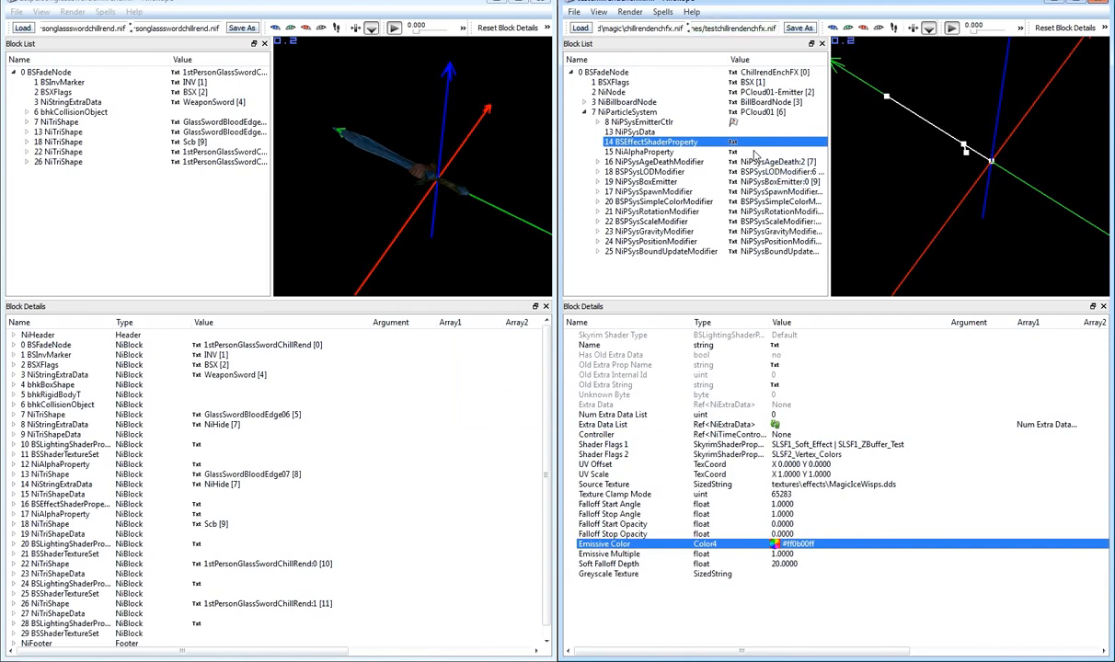
Launch The Elder Scrolls V: Skyrim - Script Extended from Steam and continue the last saved game to check the recoloured effect.
right_click(1017, 661)
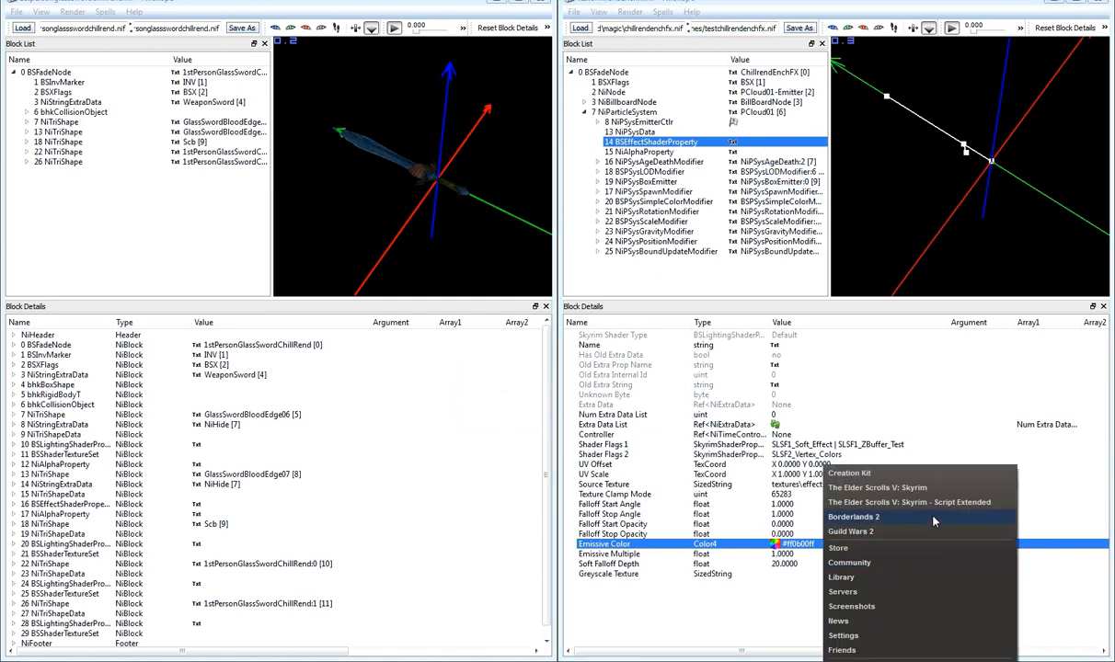
click(888, 503)
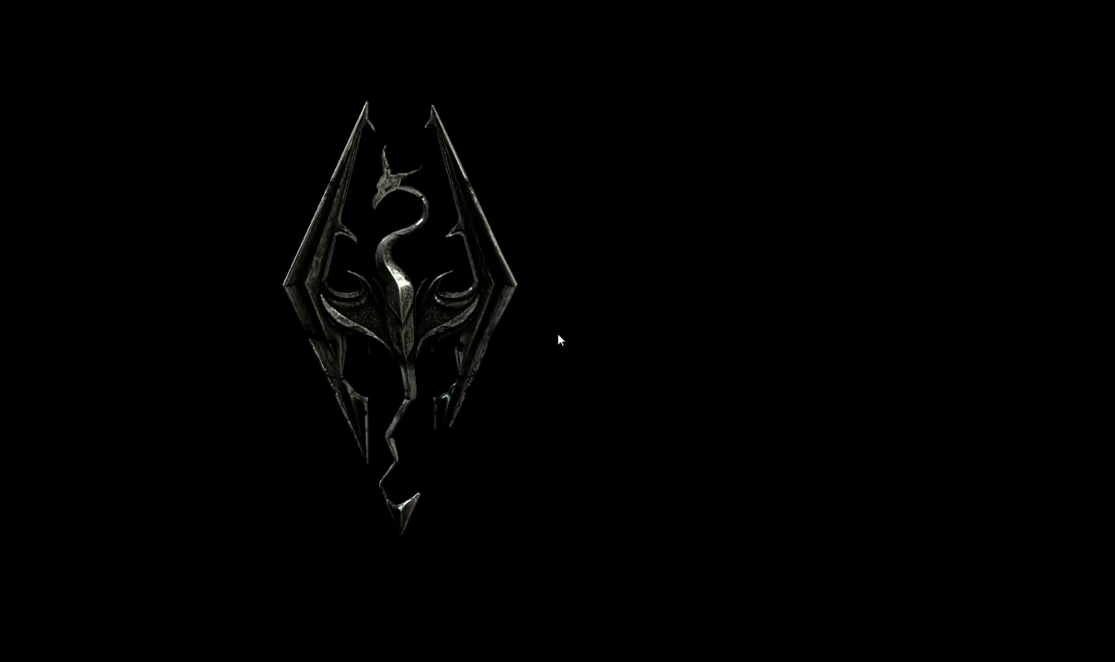
key(Return)
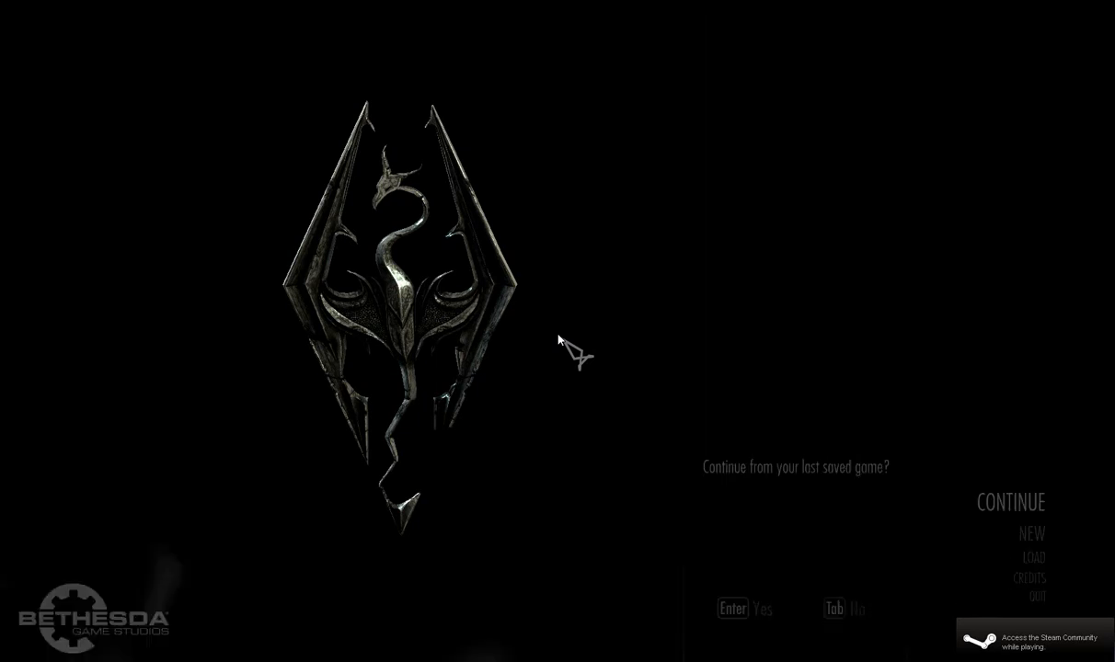
key(Return)
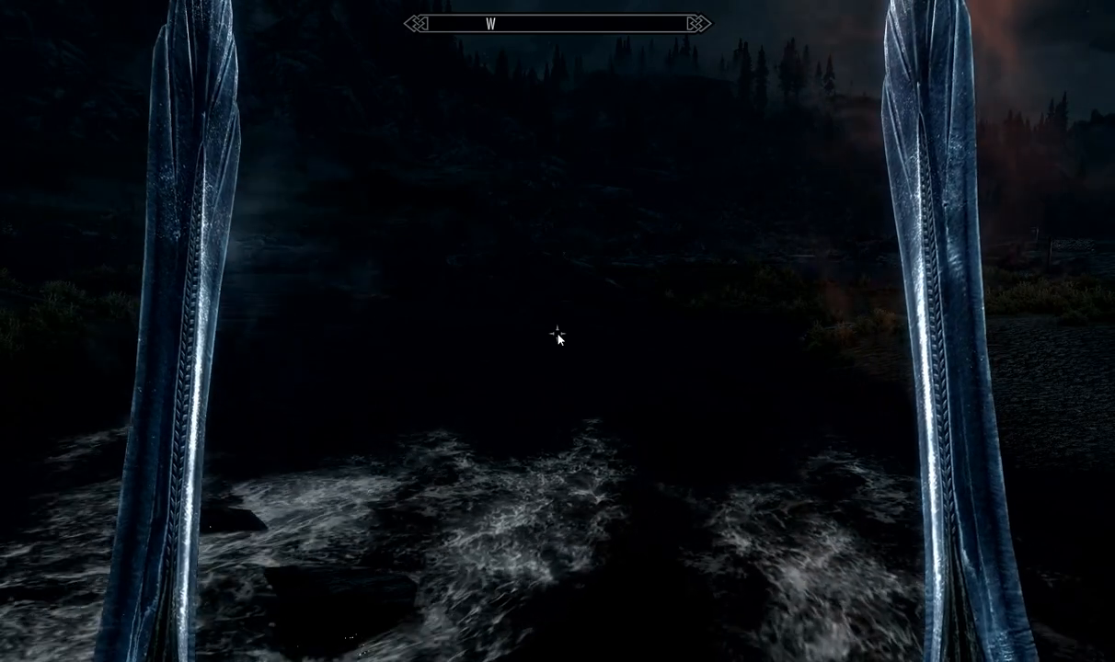
Exit the game with the qqq console command and return to NifSkope.
key(grave)
text(qqq)
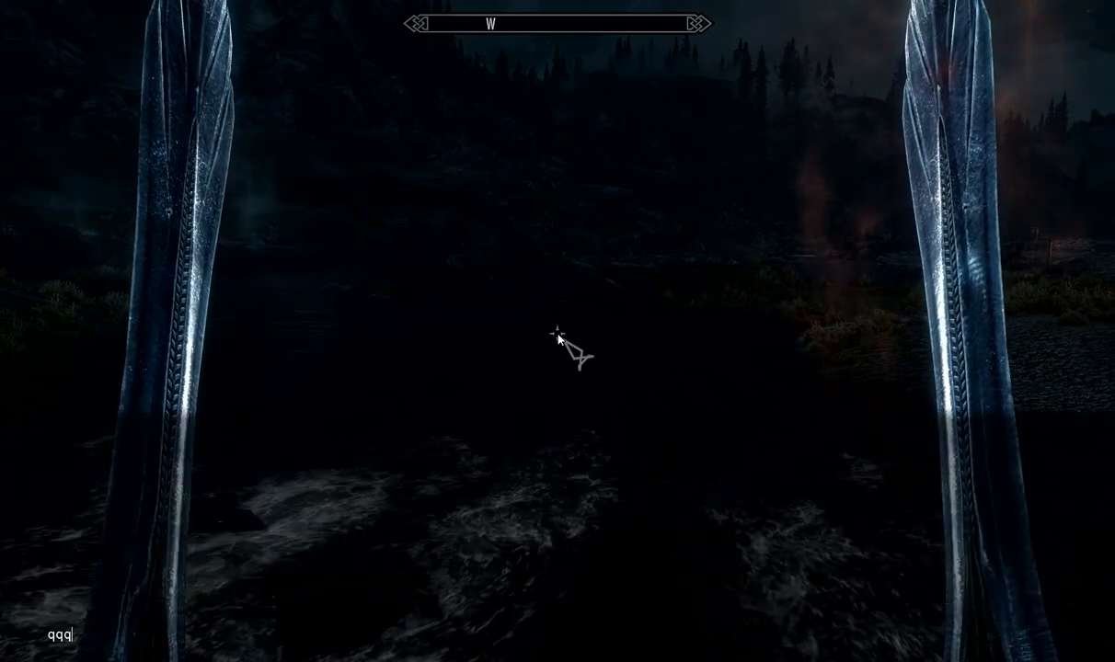
key(Return)
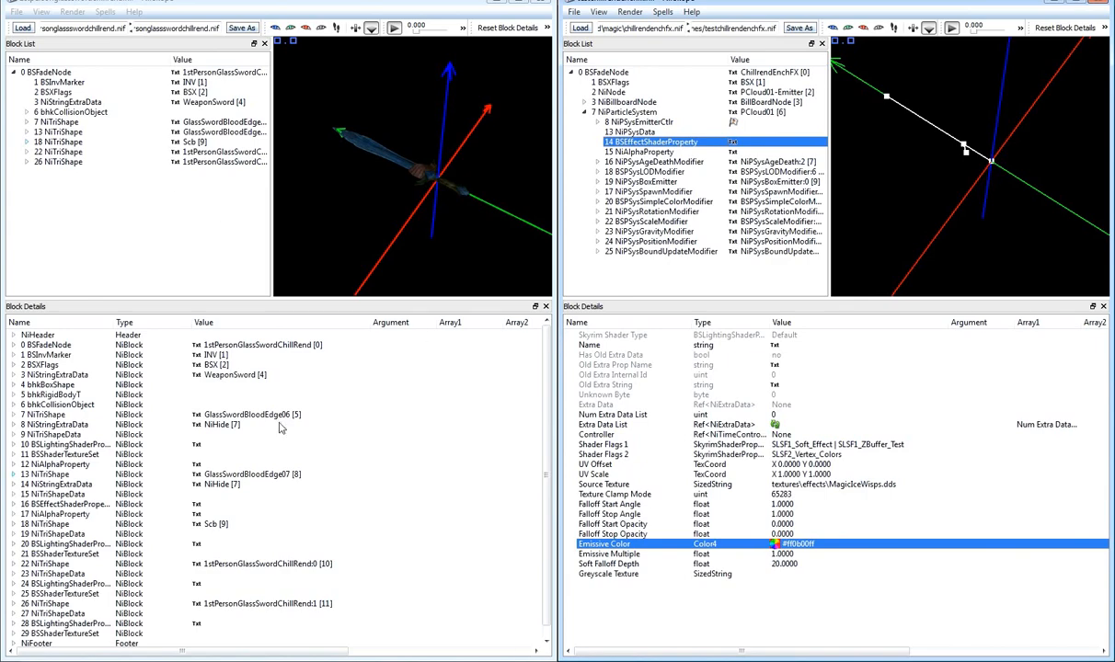
Start loading another mesh in the sword's NifSkope window and open the meshesExtracted\mps folder to browse its files.
click(22, 27)
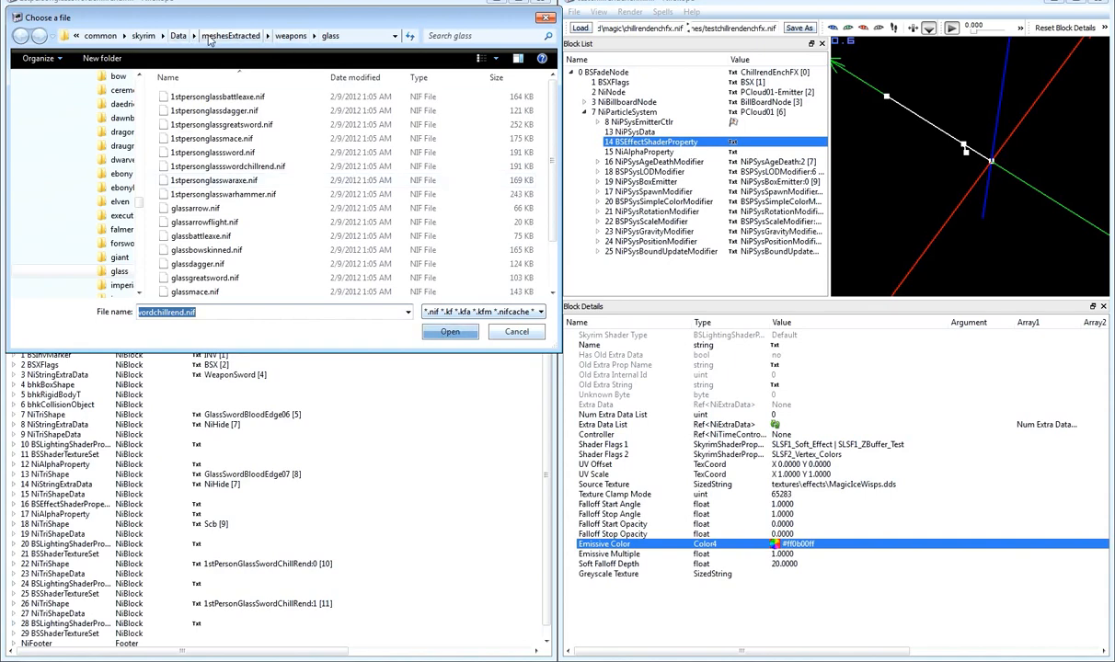
click(210, 37)
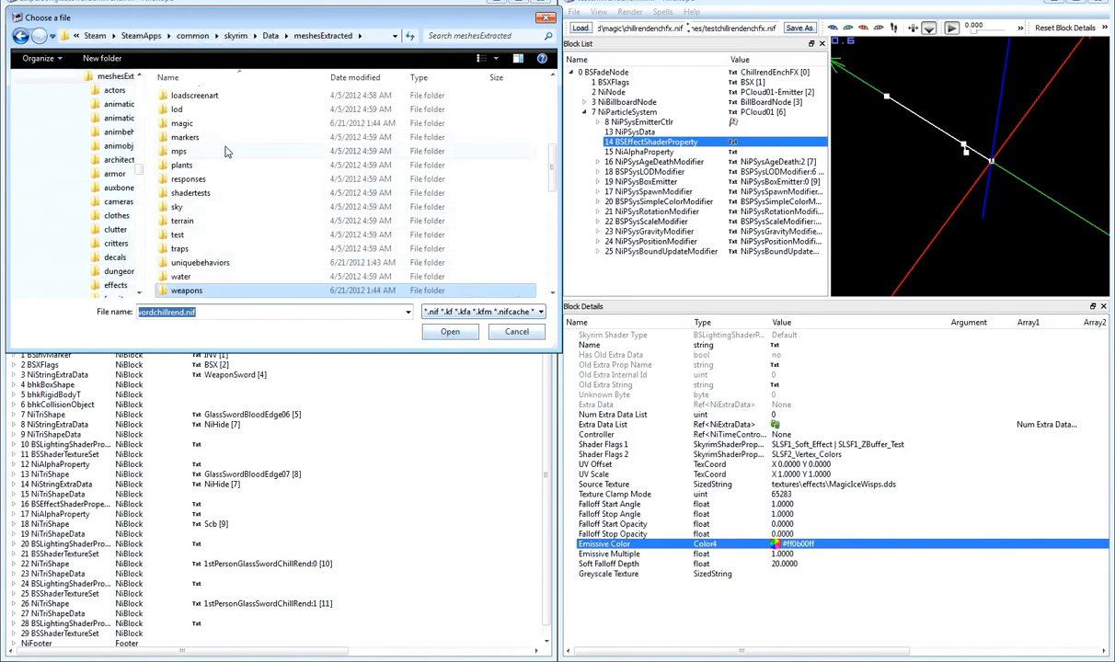
double_click(227, 152)
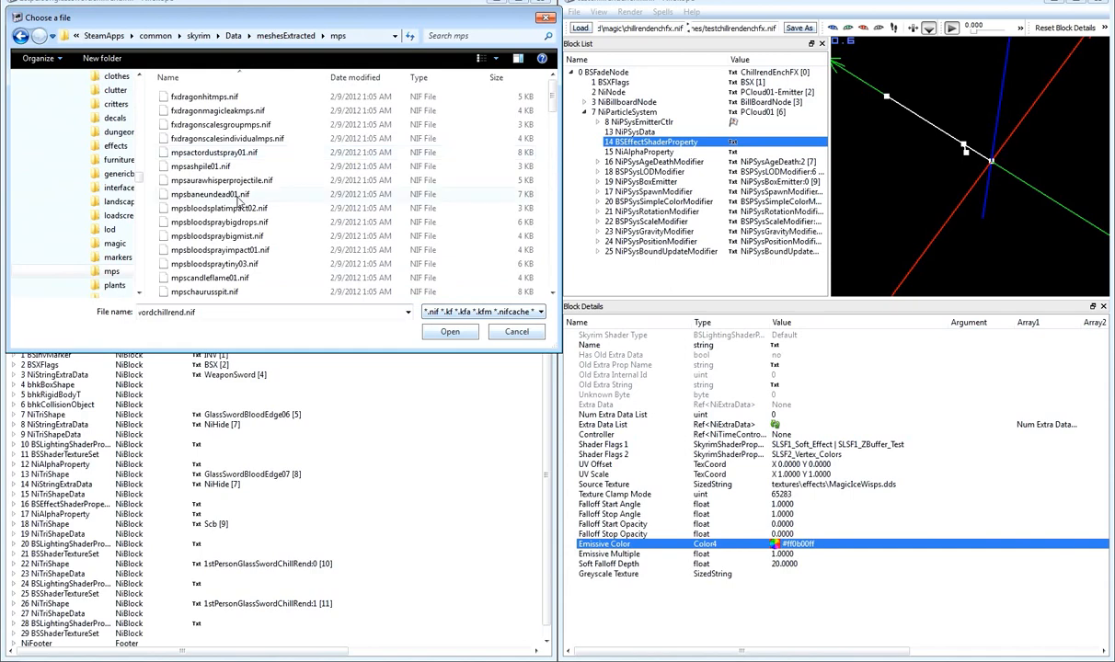
click(226, 191)
scroll(226, 191, down, 5)
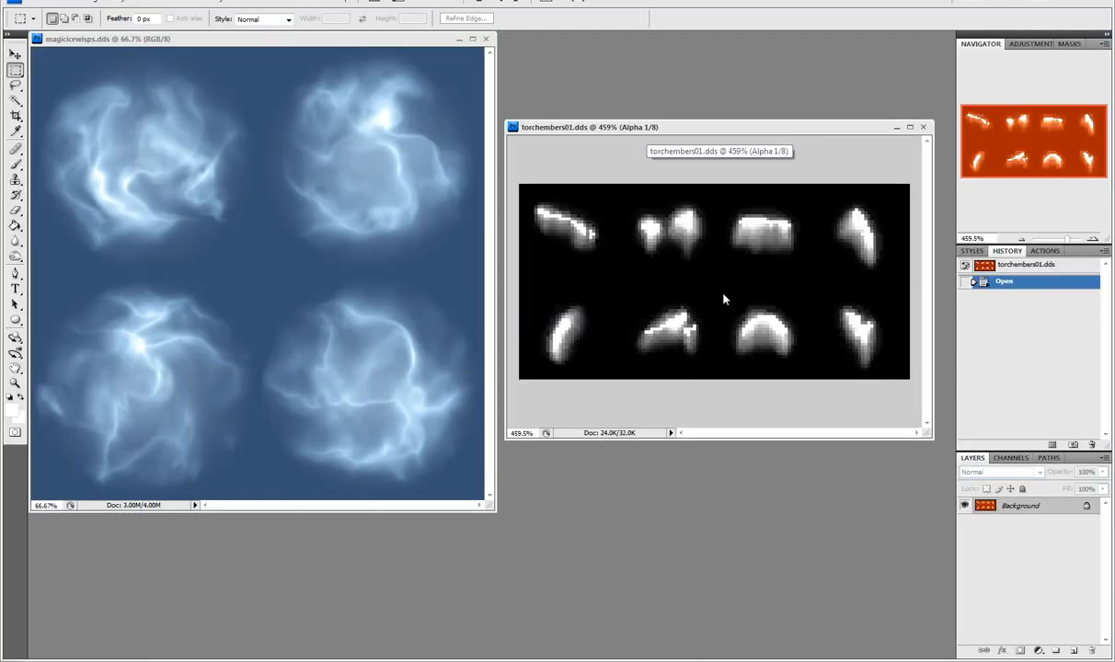
Switch to Photoshop and view torchembers01.dds in its RGB channels instead of only the alpha channel.
click(1001, 460)
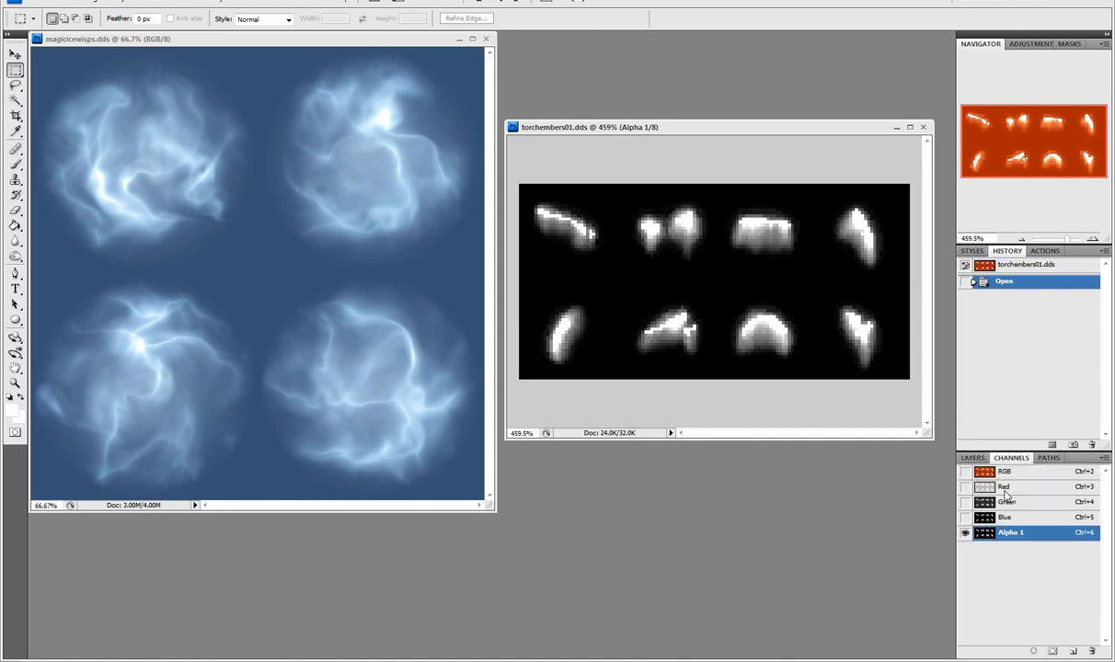
click(966, 470)
click(973, 458)
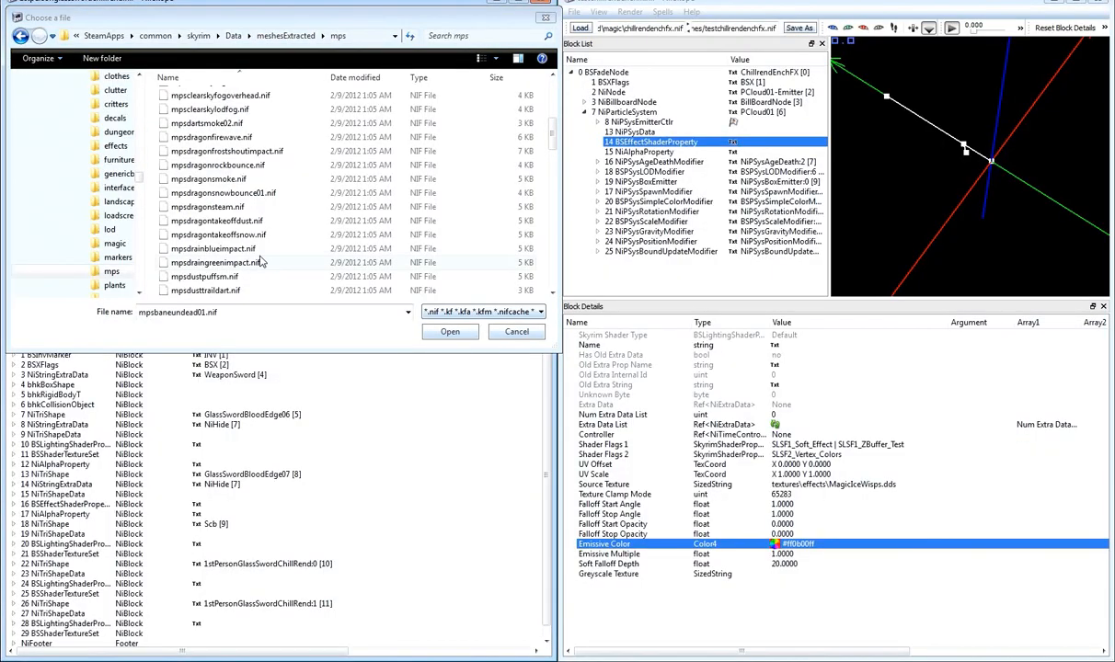
Load mpstorchembers01.nif from the mps folder and expand its BSMasterParticleSystem root block.
click(260, 262)
scroll(261, 276, down, 5)
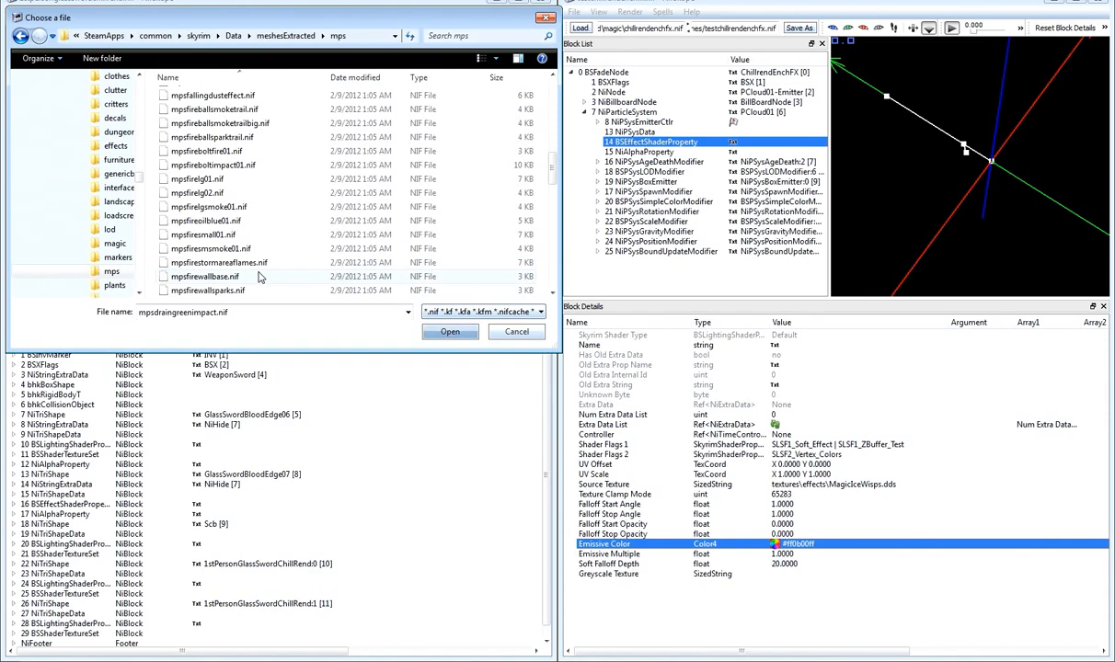
click(248, 248)
scroll(256, 251, down, 6)
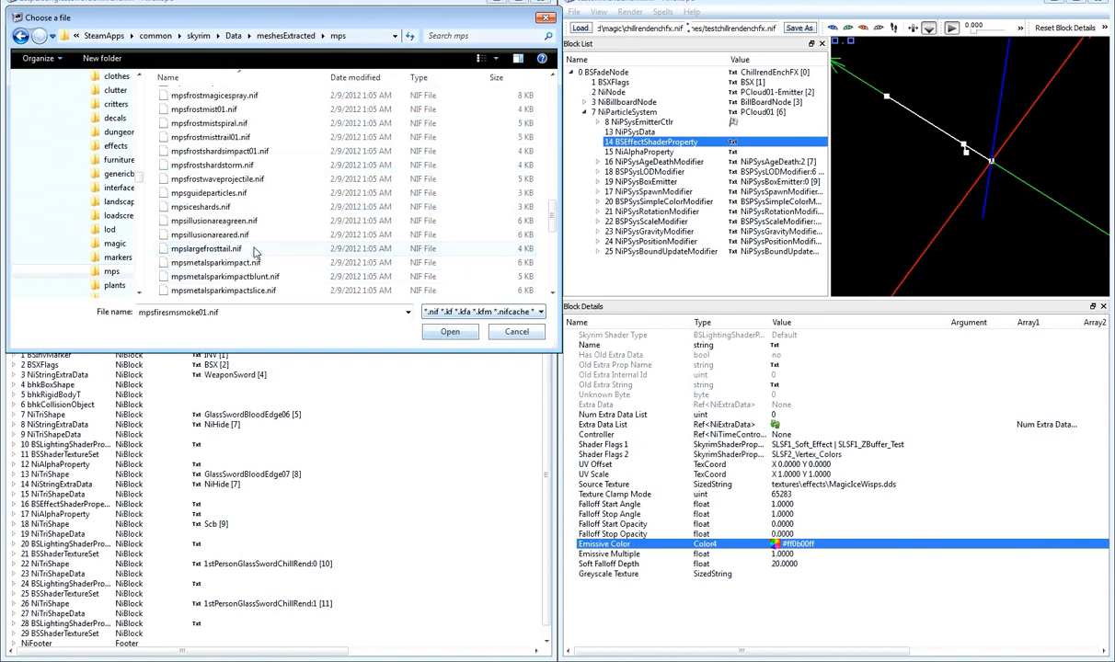
scroll(256, 258, down, 6)
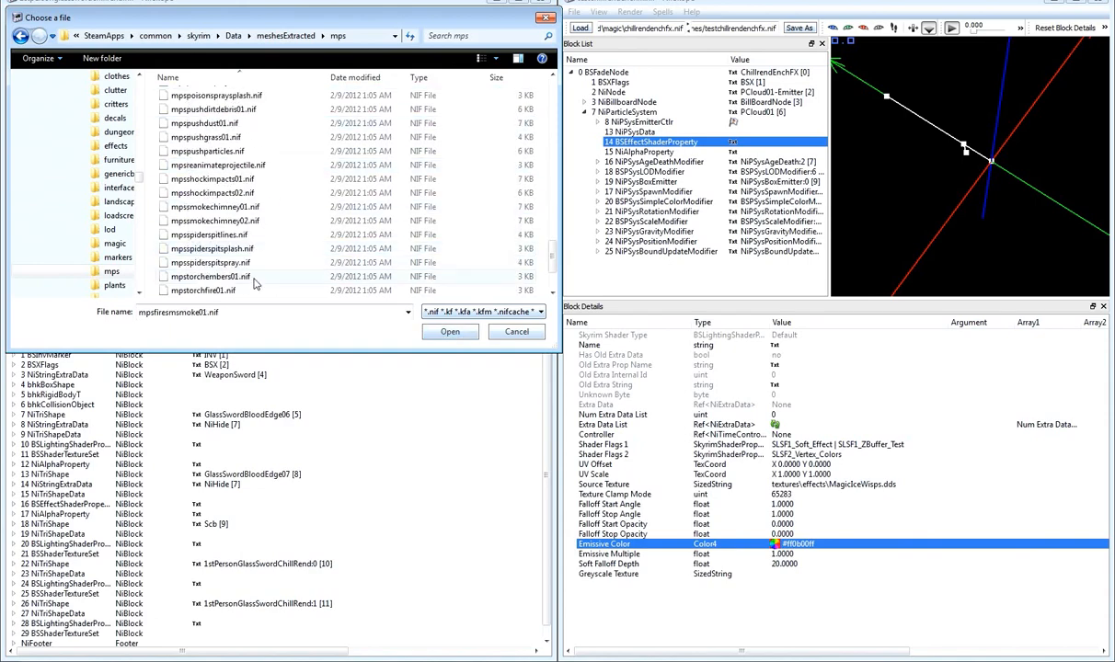
double_click(254, 277)
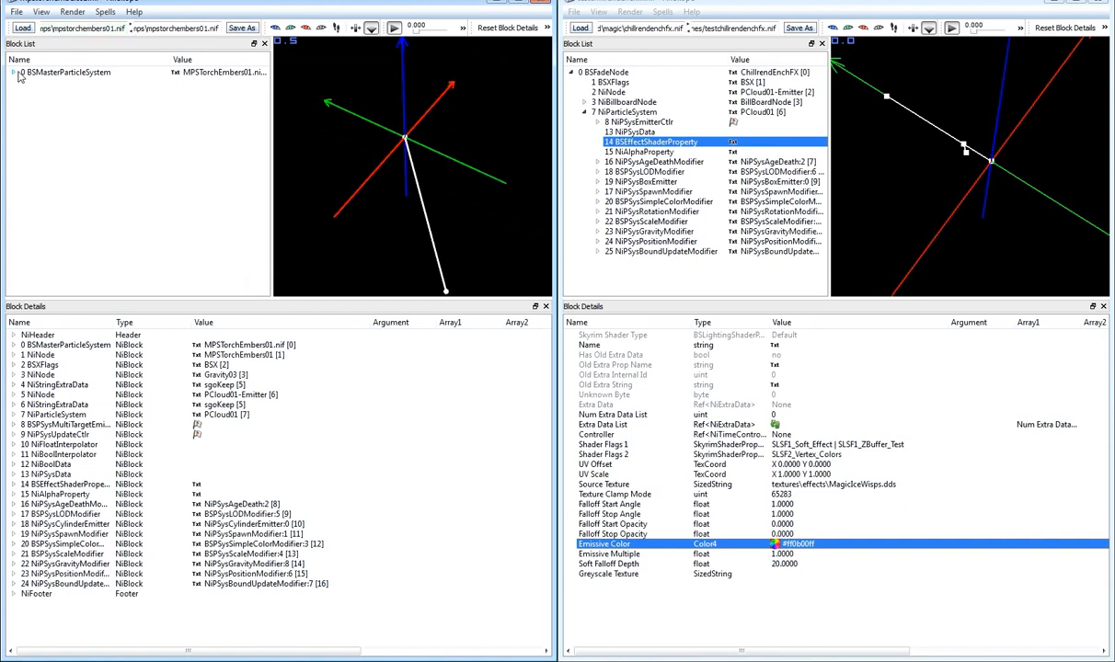
click(18, 75)
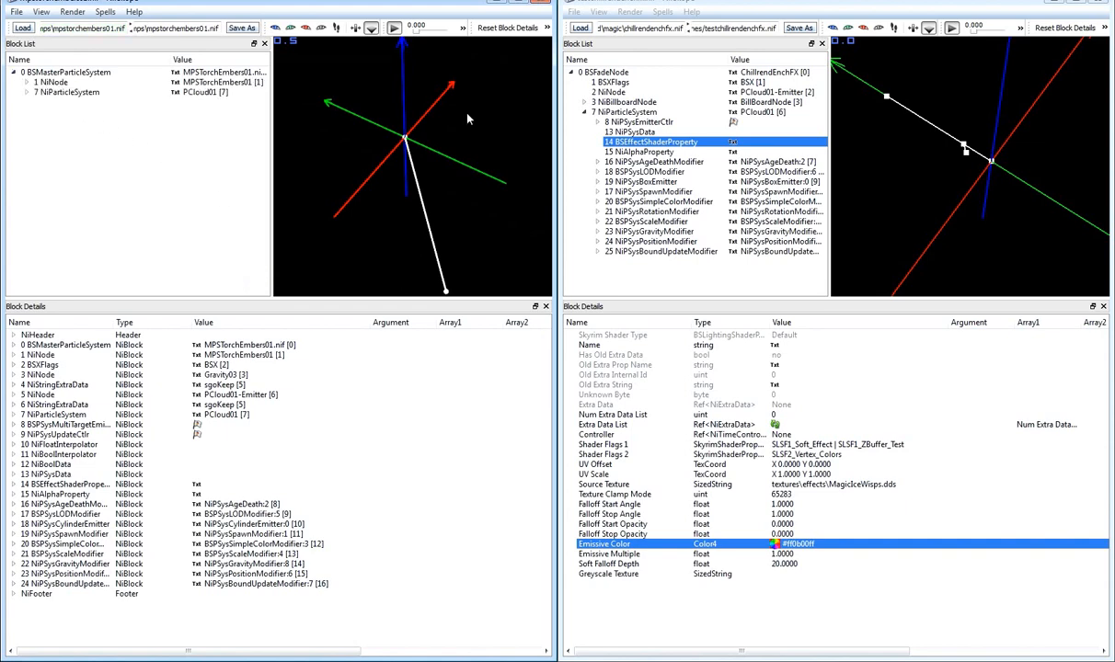
Examine the subtexture offset UV settings in the NiPSysData block of testchillrendenchfx.nif.
click(680, 133)
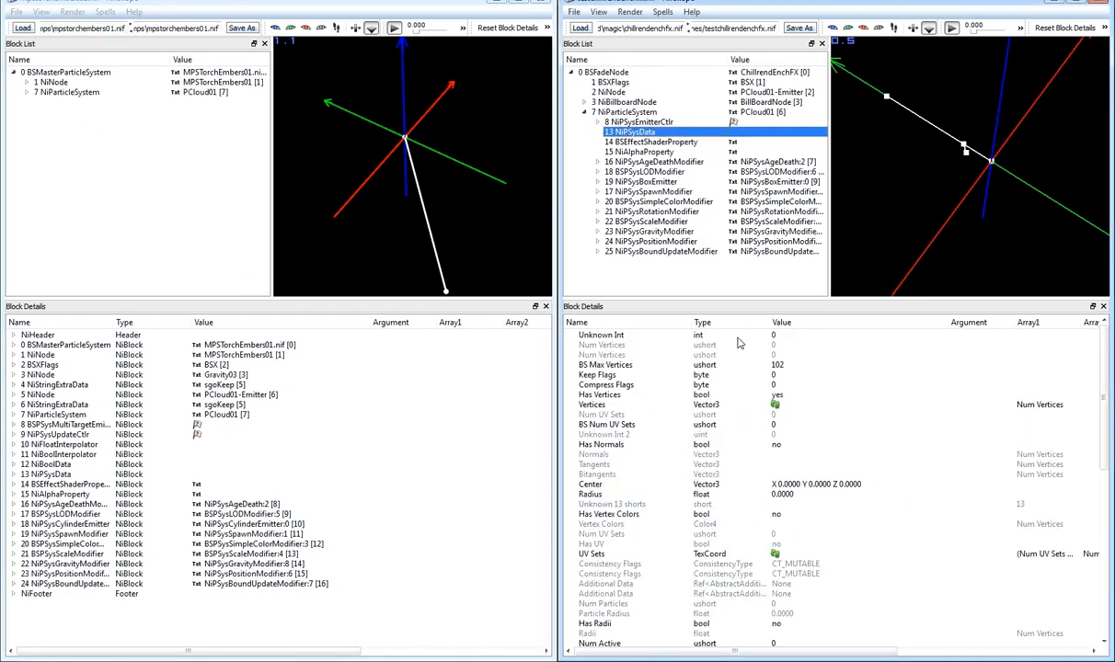
scroll(863, 525, down, 10)
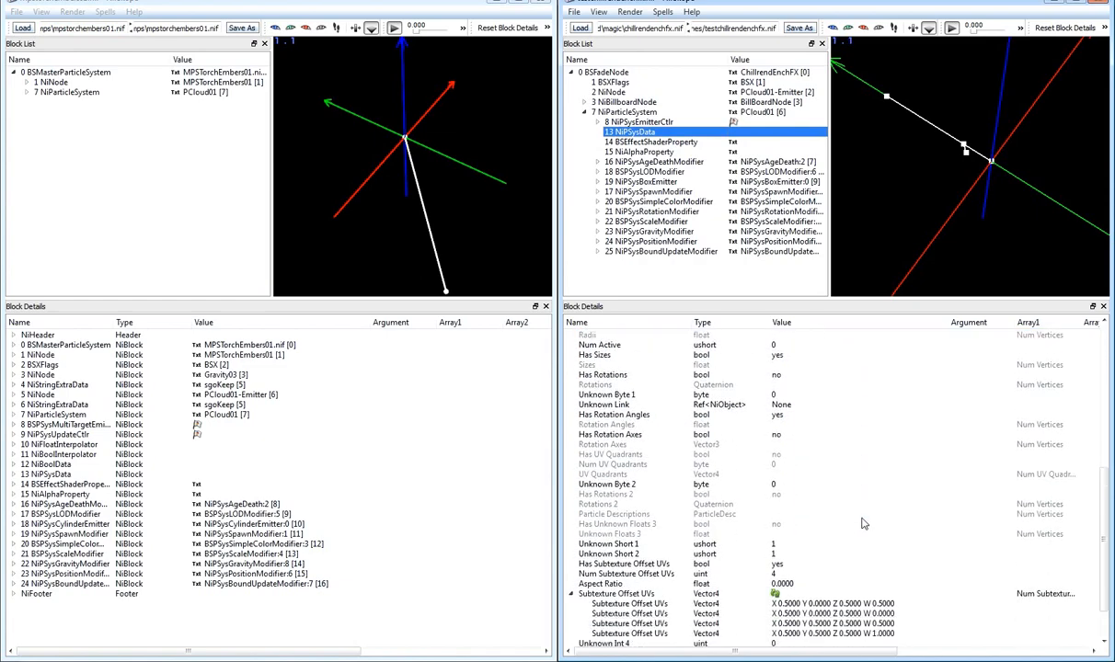
scroll(863, 522, down, 2)
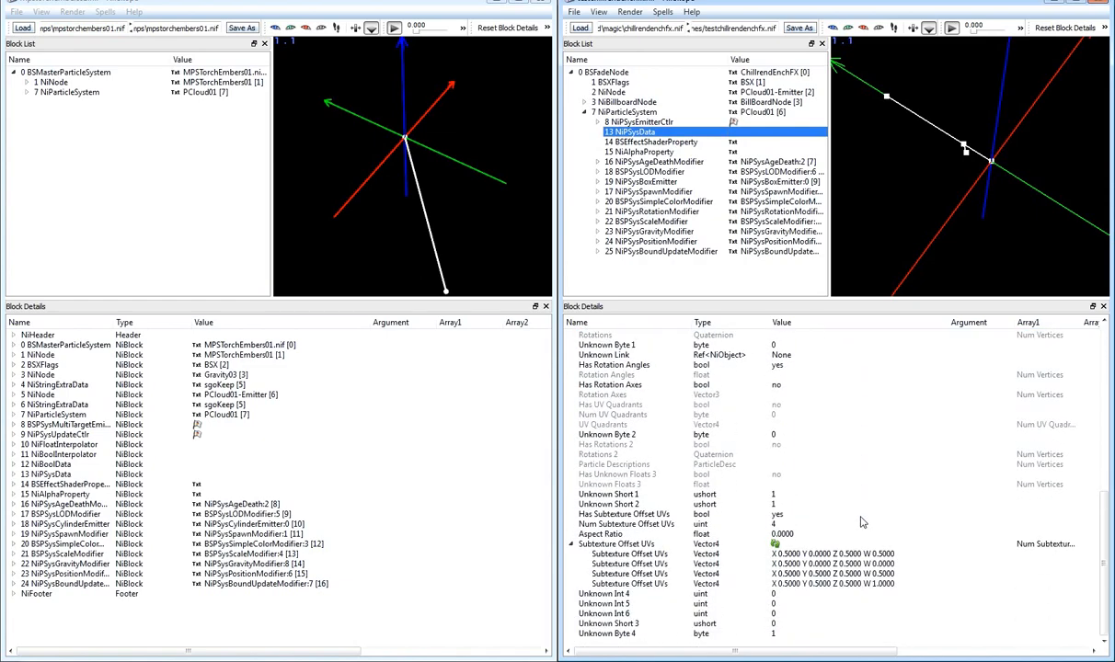
right_click(651, 141)
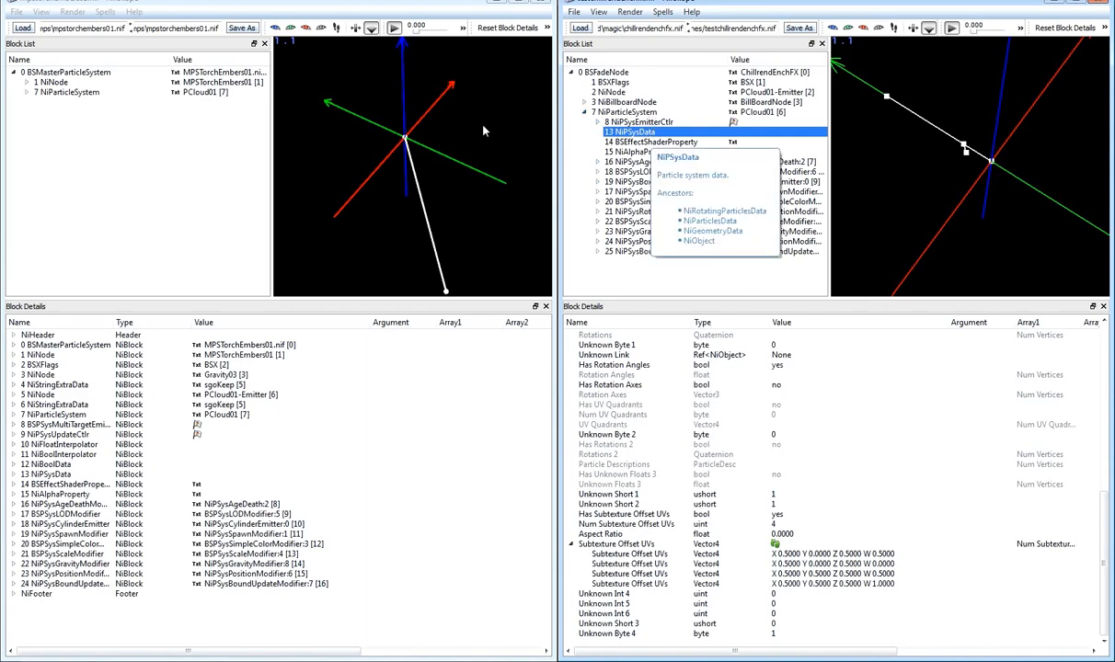
Expand the NiParticleSystem block of mpstorchembers01.nif and view the subtexture settings in its NiPSysData block.
click(39, 85)
click(50, 94)
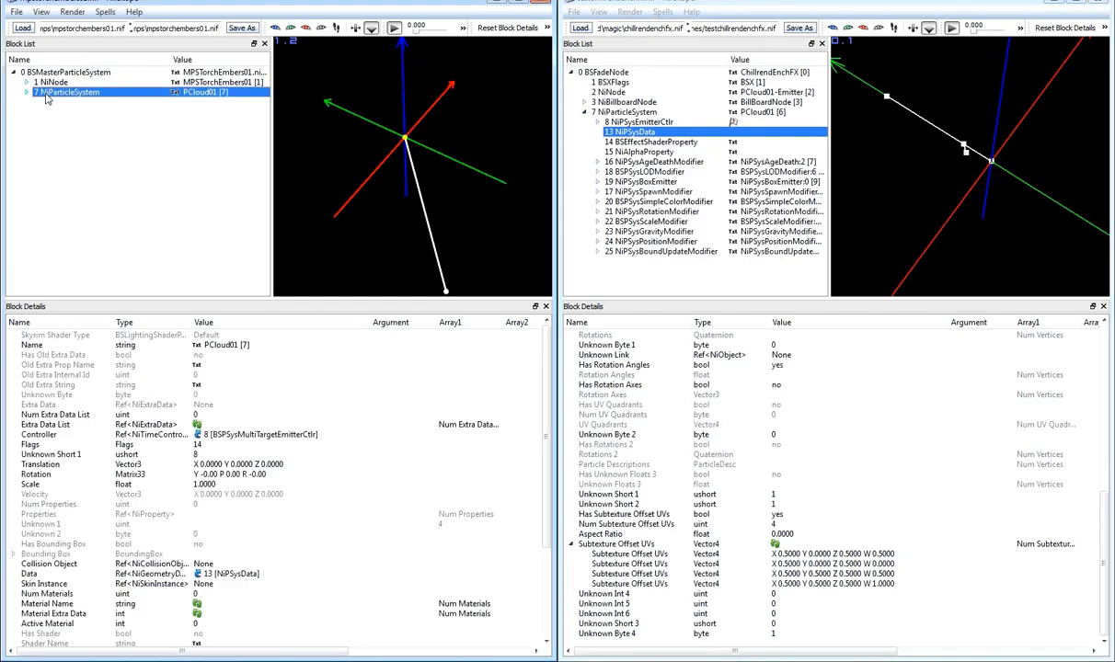
click(27, 93)
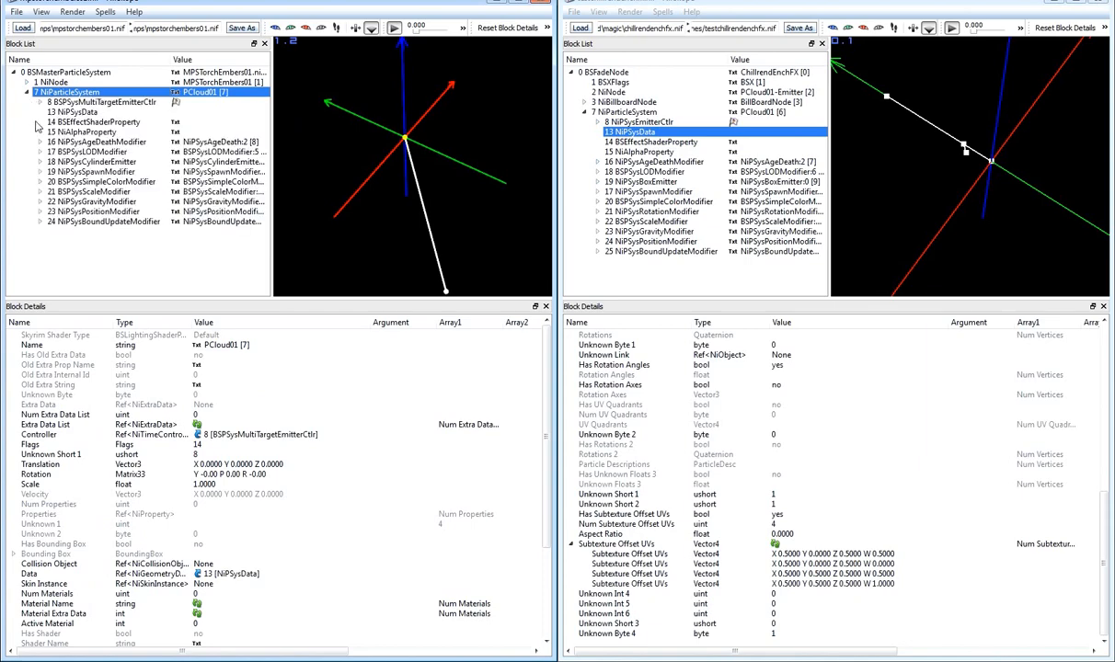
click(86, 112)
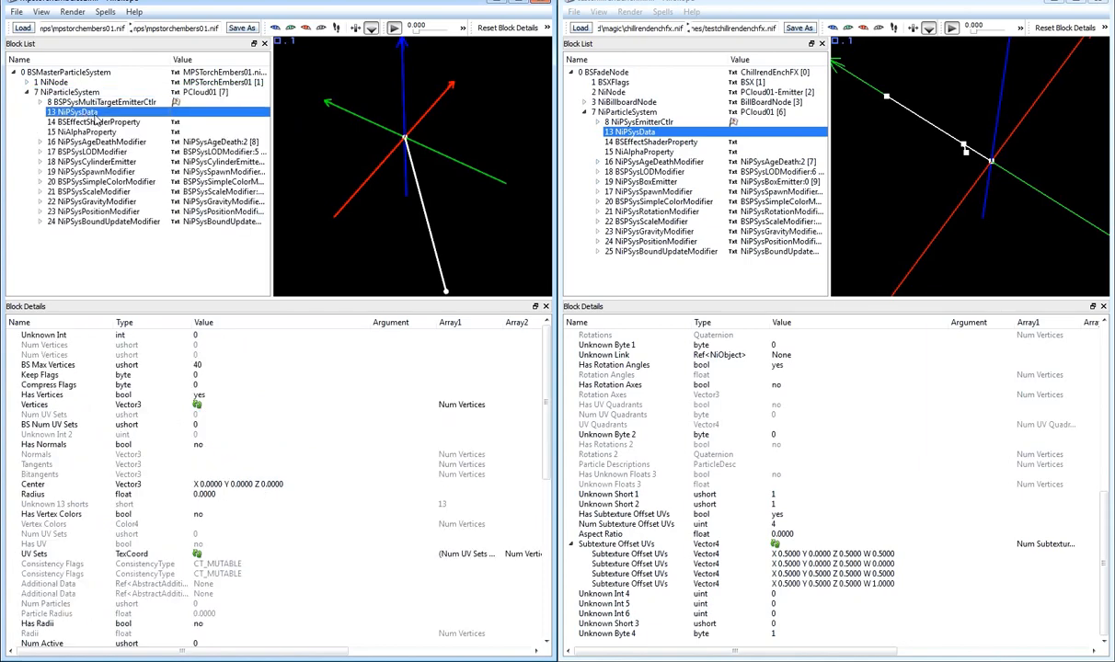
scroll(321, 526, down, 10)
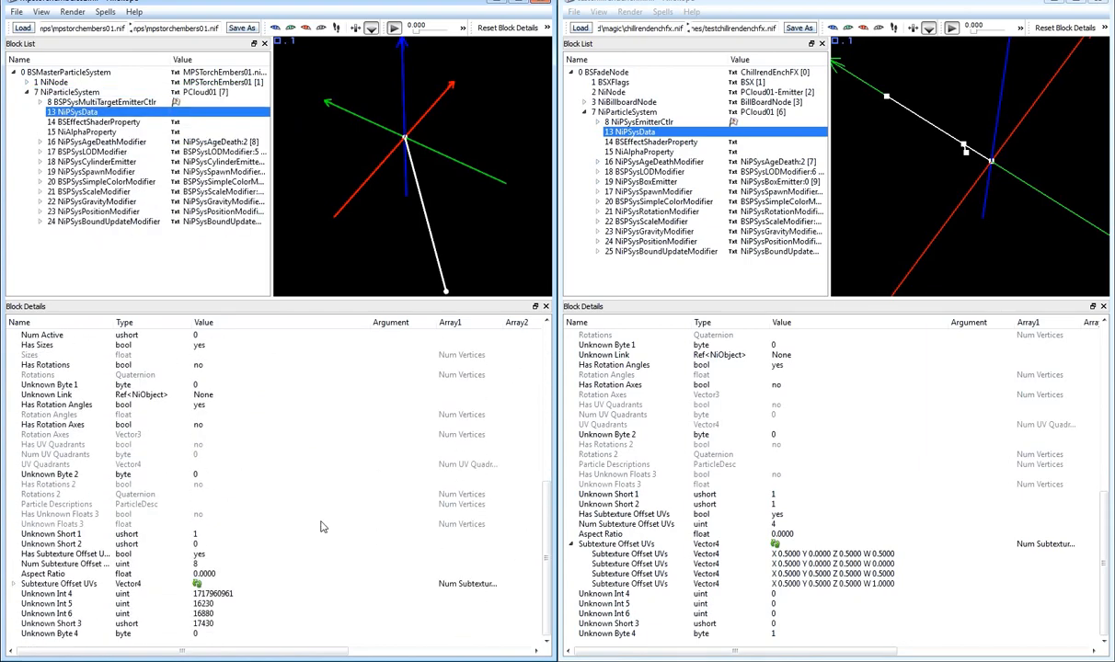
Compare the number of subtexture offset UVs and their individual entries between the torch embers and Chillrend particle meshes.
click(222, 563)
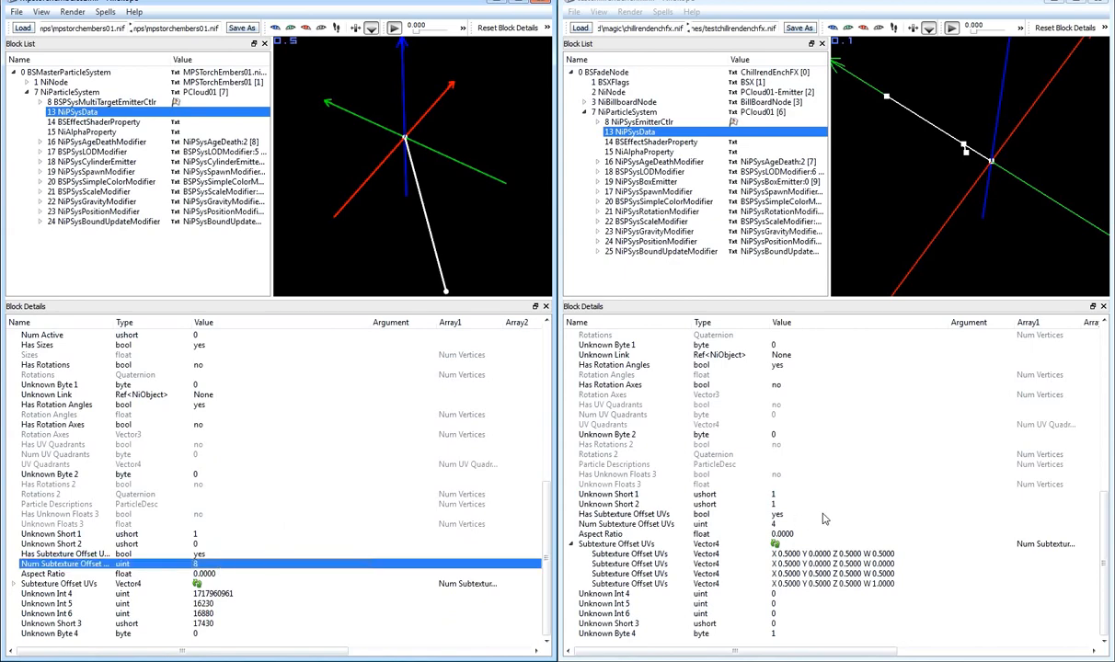
click(778, 524)
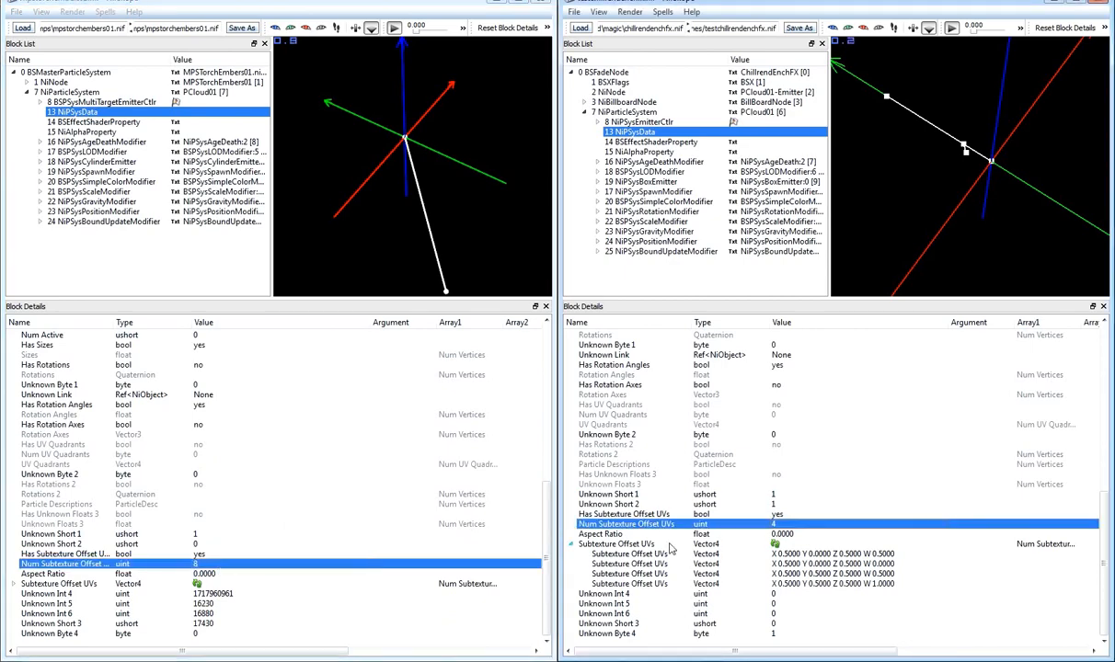
click(13, 583)
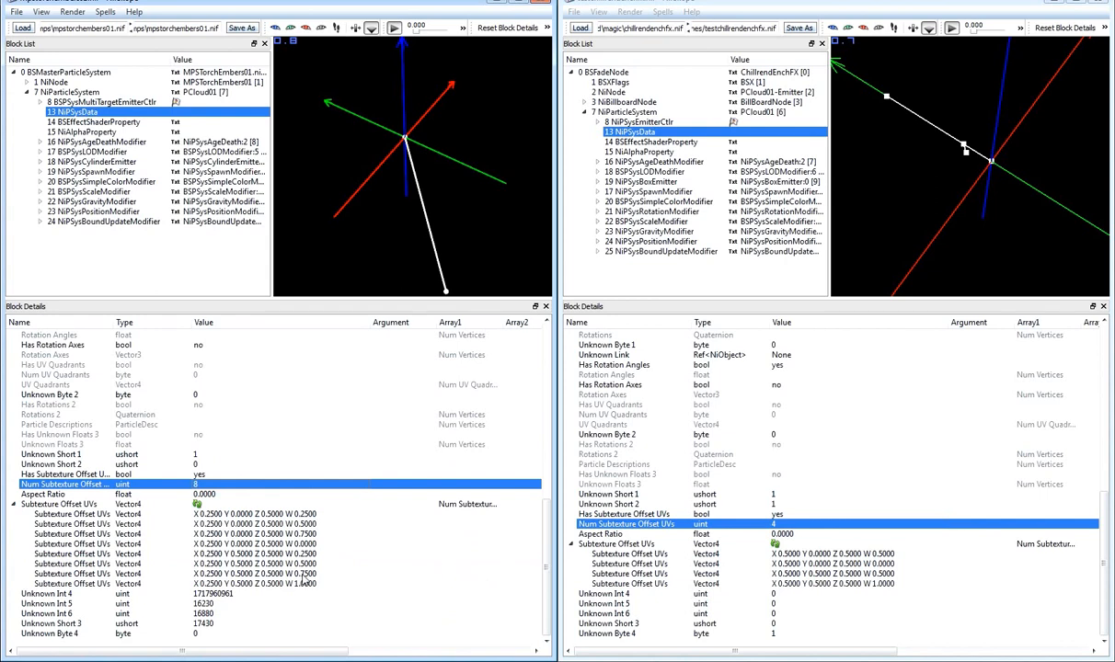
click(276, 513)
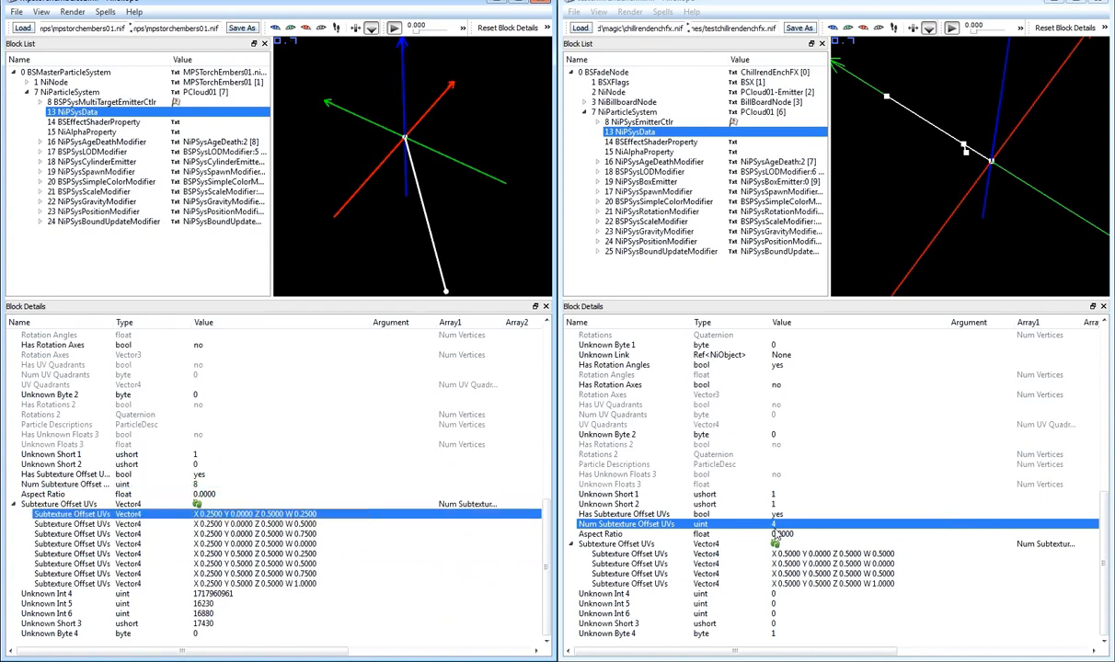
click(920, 555)
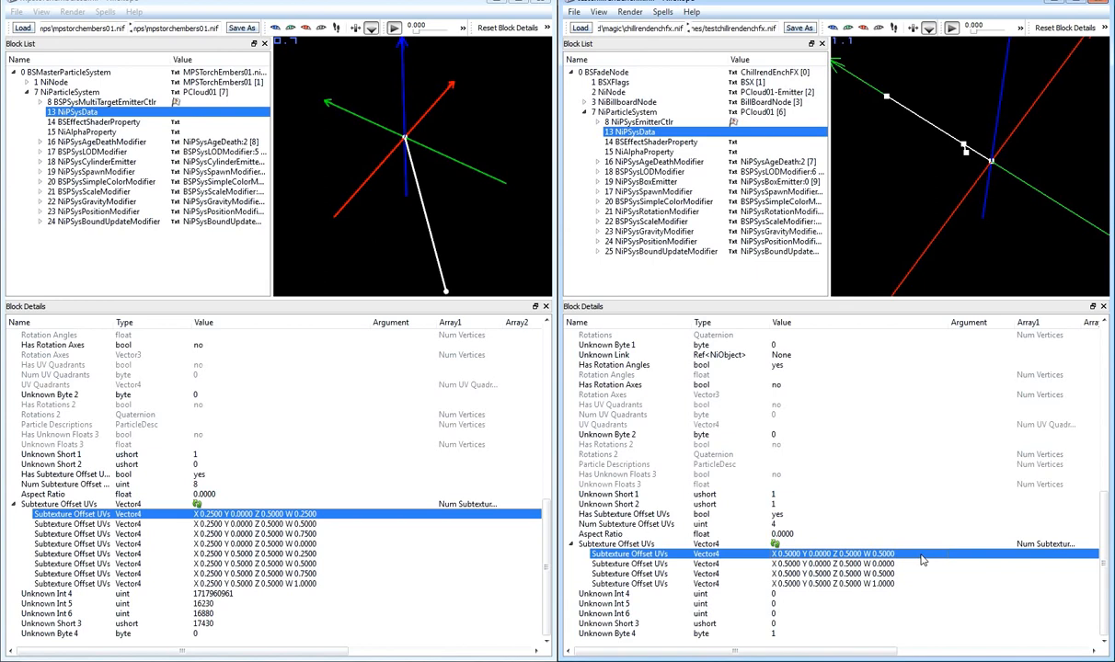
Browse the textures\effects folder for a replacement particle texture and pick up the file name of candleflame01.dds.
mouse_move(465, 661)
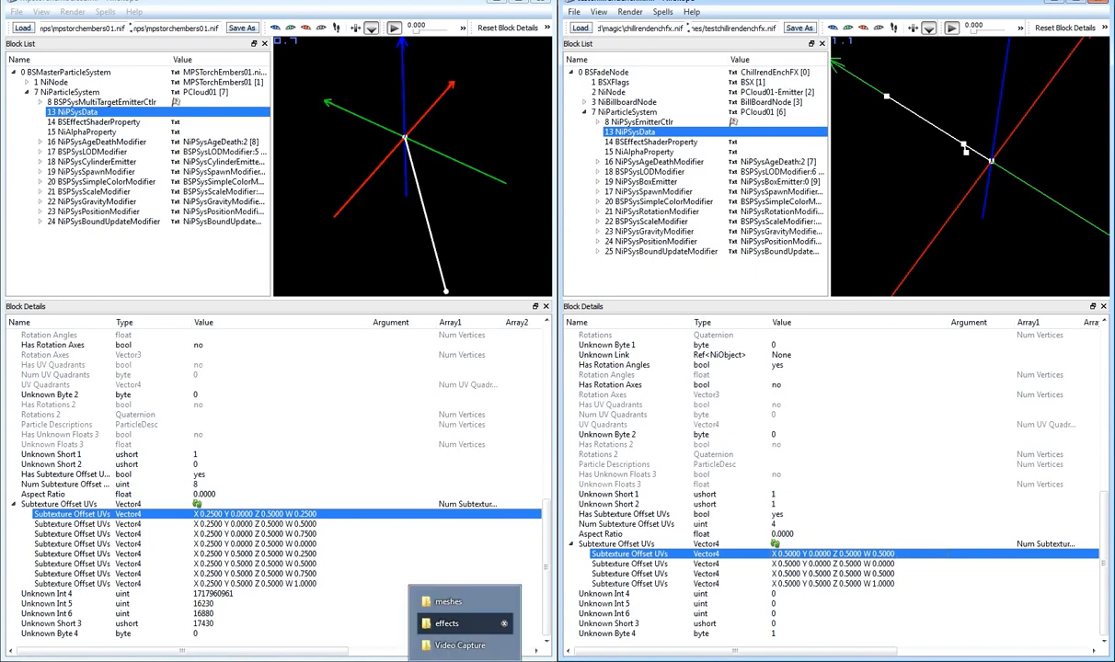
click(451, 624)
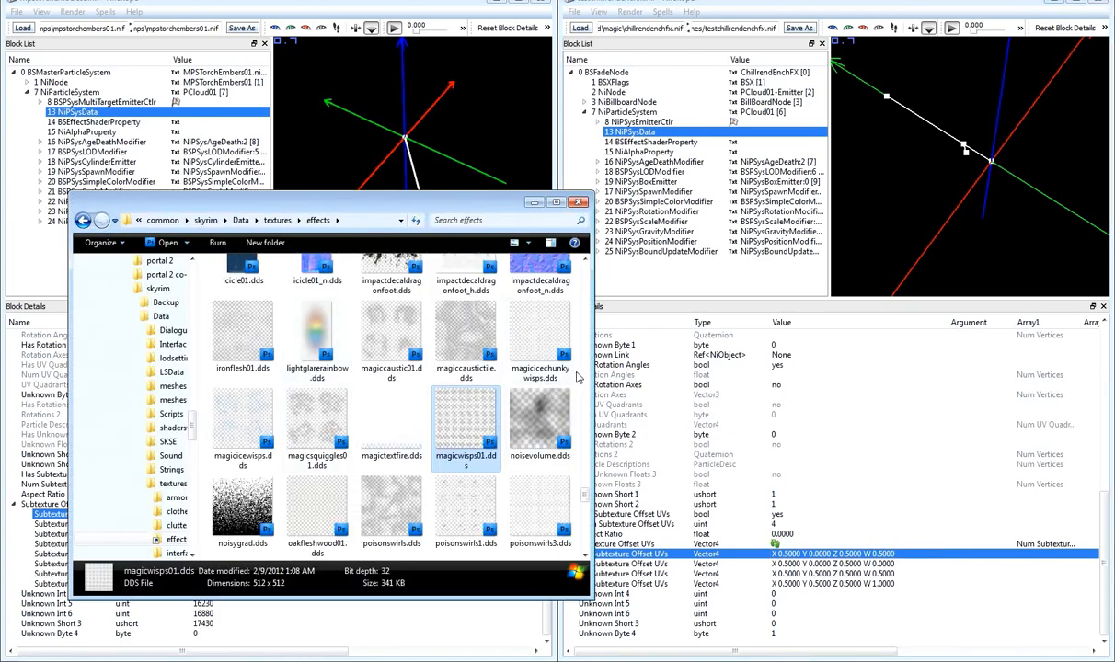
scroll(566, 478, down, 3)
scroll(586, 511, down, 2)
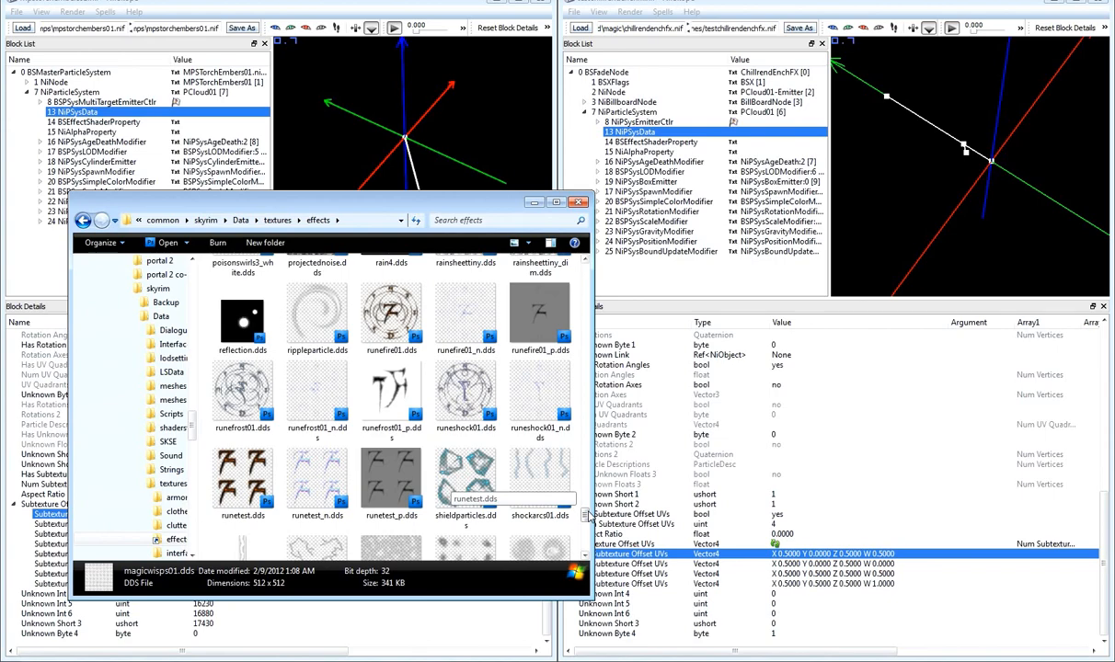
scroll(585, 516, down, 1)
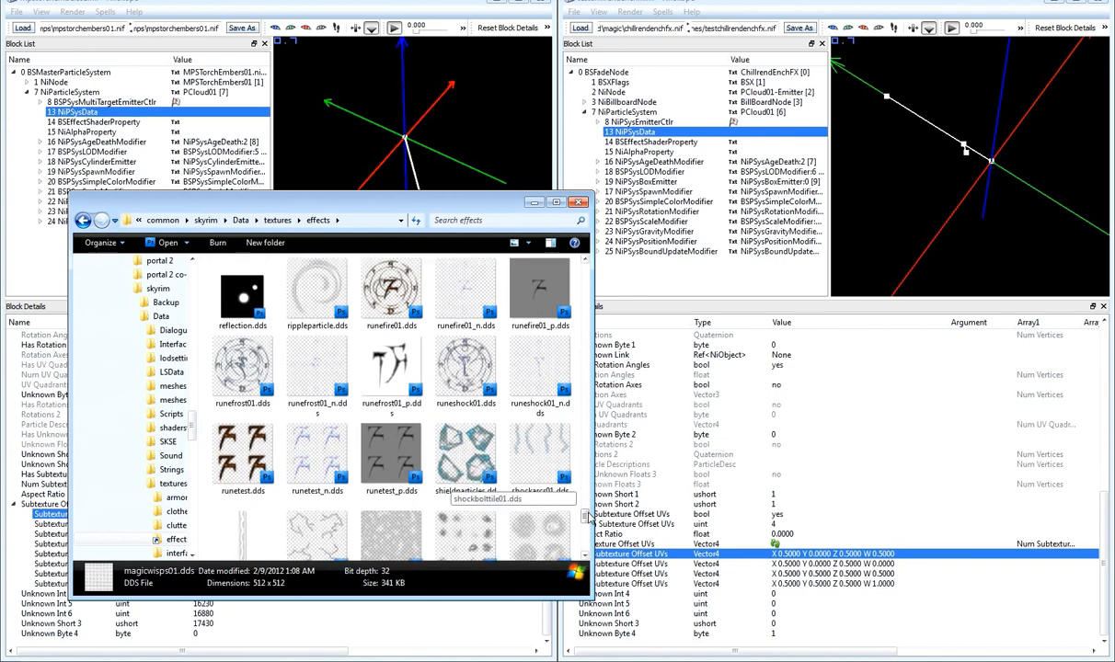
scroll(585, 518, down, 2)
drag(591, 517, 602, 277)
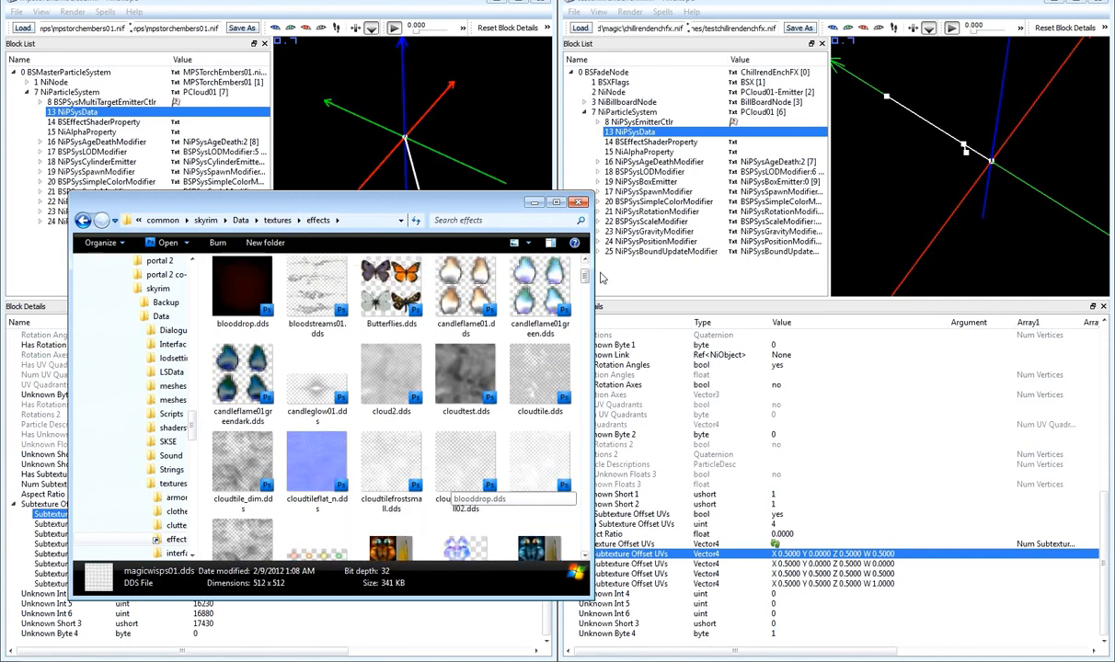
click(443, 278)
click(445, 315)
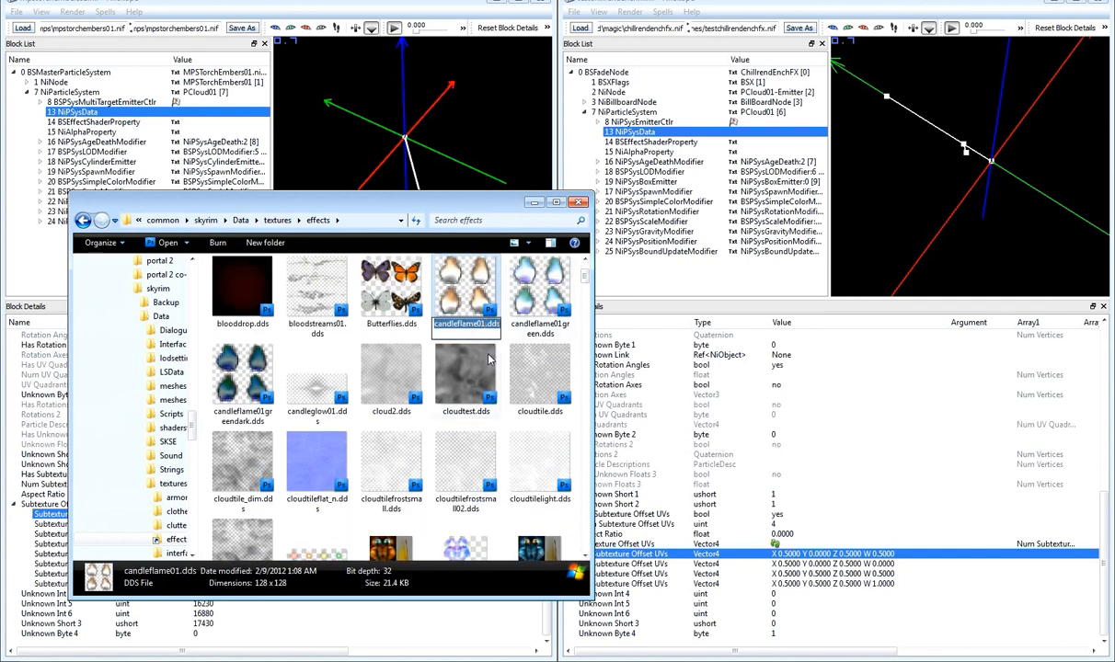
click(513, 296)
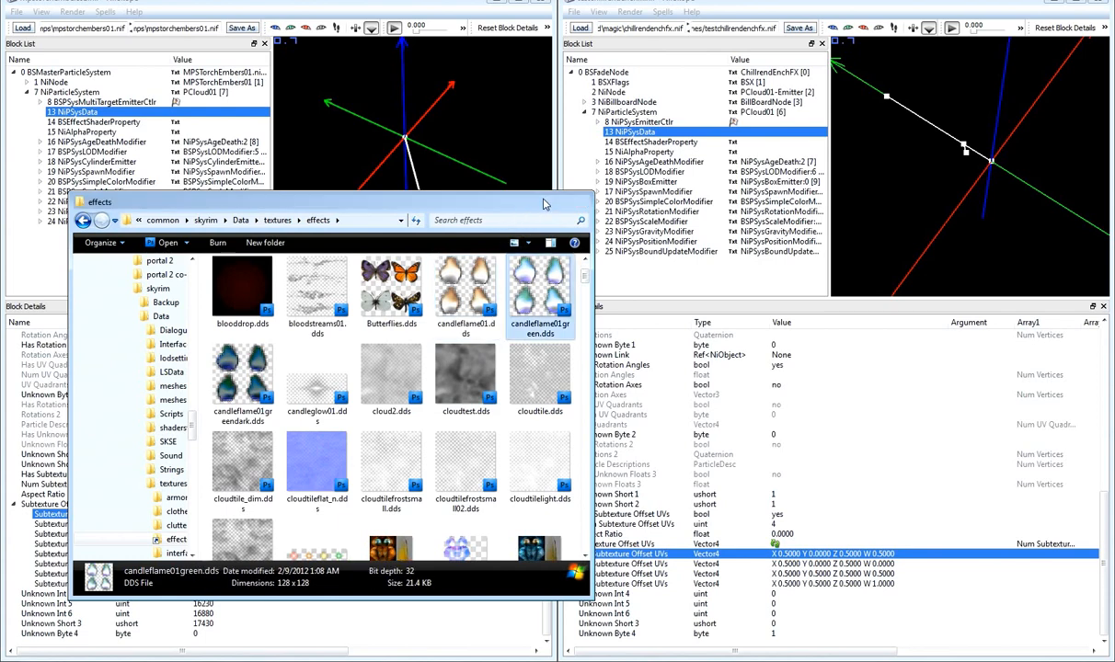
click(541, 203)
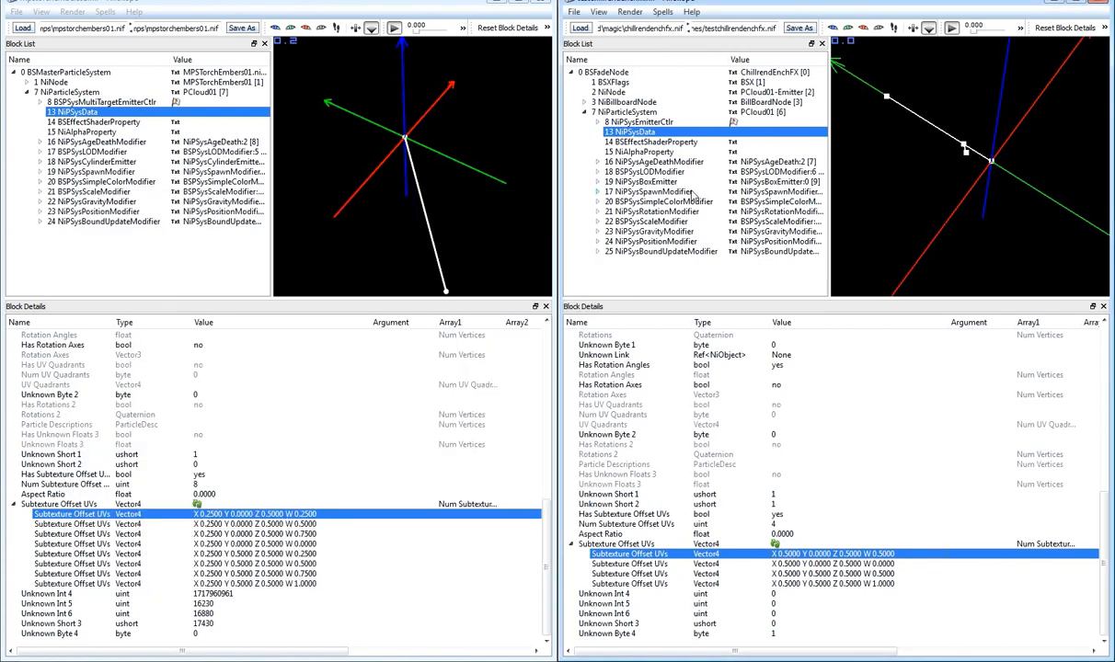
Set the Source Texture of the Chillrend effect's BSEffectShaderProperty to textures\effects\candleflame01.dds.
click(678, 142)
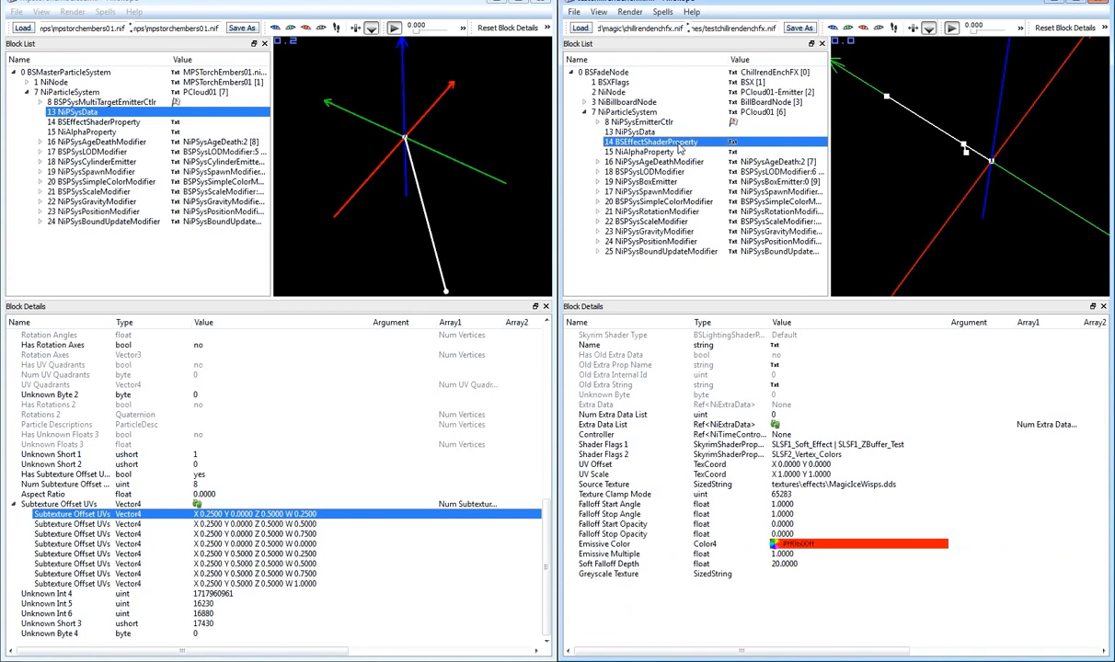
double_click(898, 486)
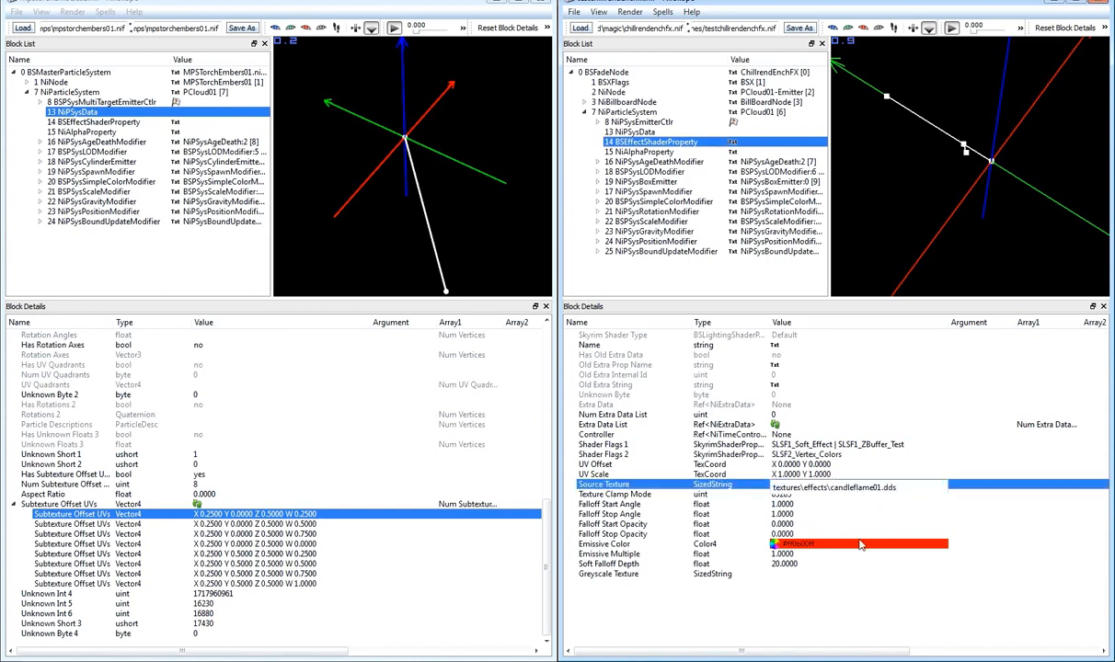
key(Return)
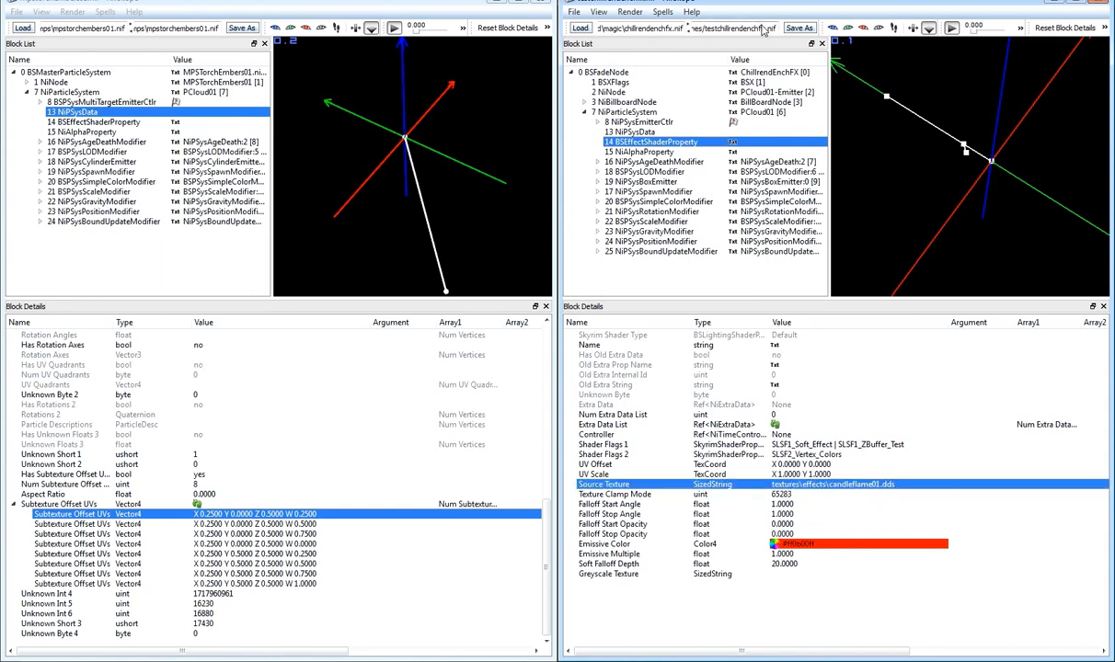
Save the edited effect mesh as testchillrendenchfx.nif in the Data\meshes folder.
key(ctrl+s)
click(800, 29)
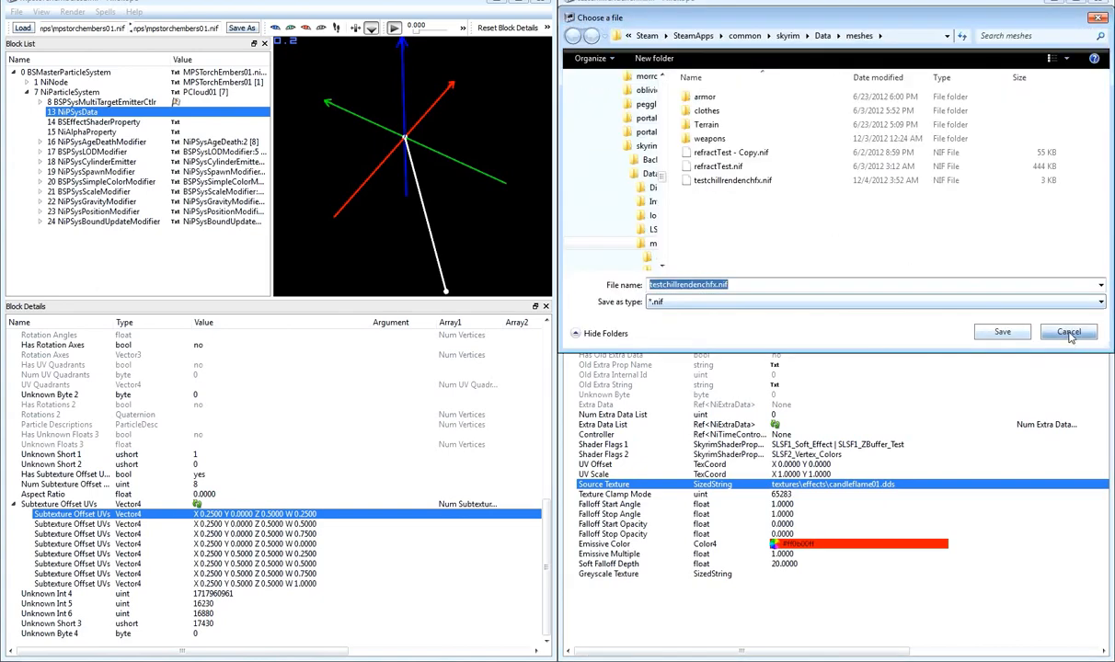
click(1075, 331)
click(573, 12)
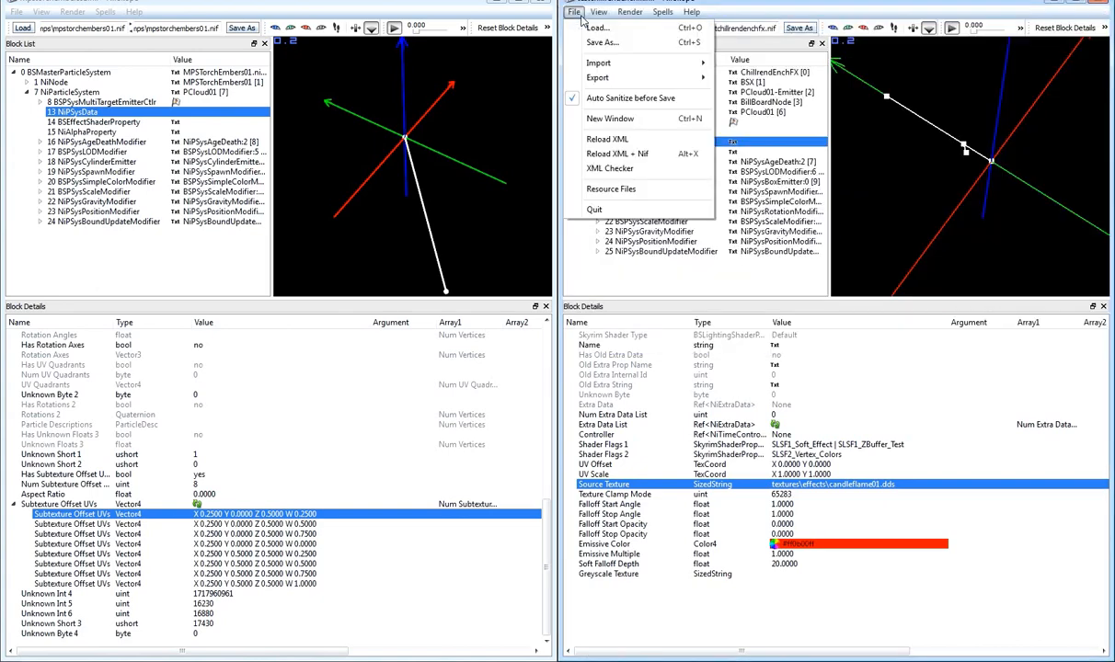
click(814, 12)
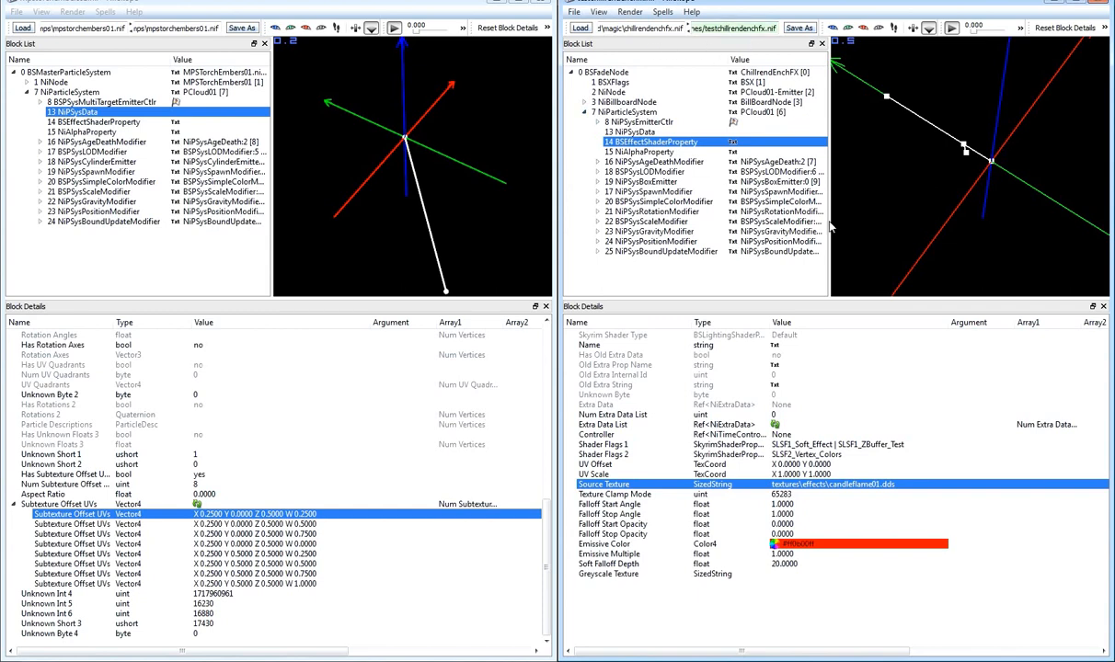
Launch The Elder Scrolls V: Skyrim - Script Extended from Steam and continue the last save to check the candle flame texture.
right_click(823, 660)
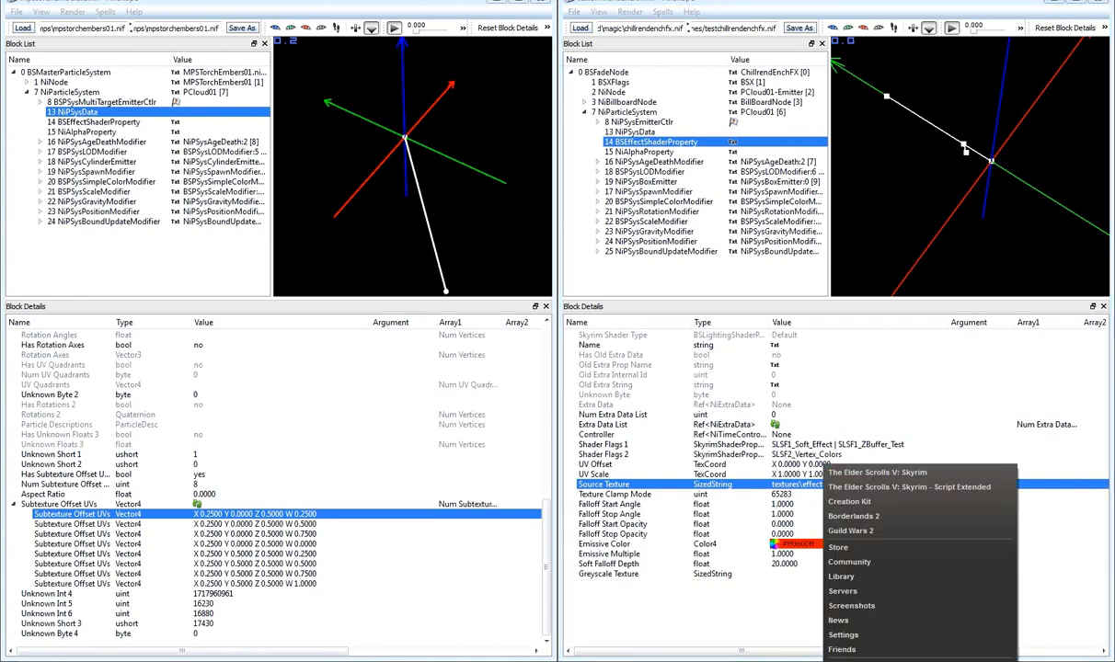
click(931, 486)
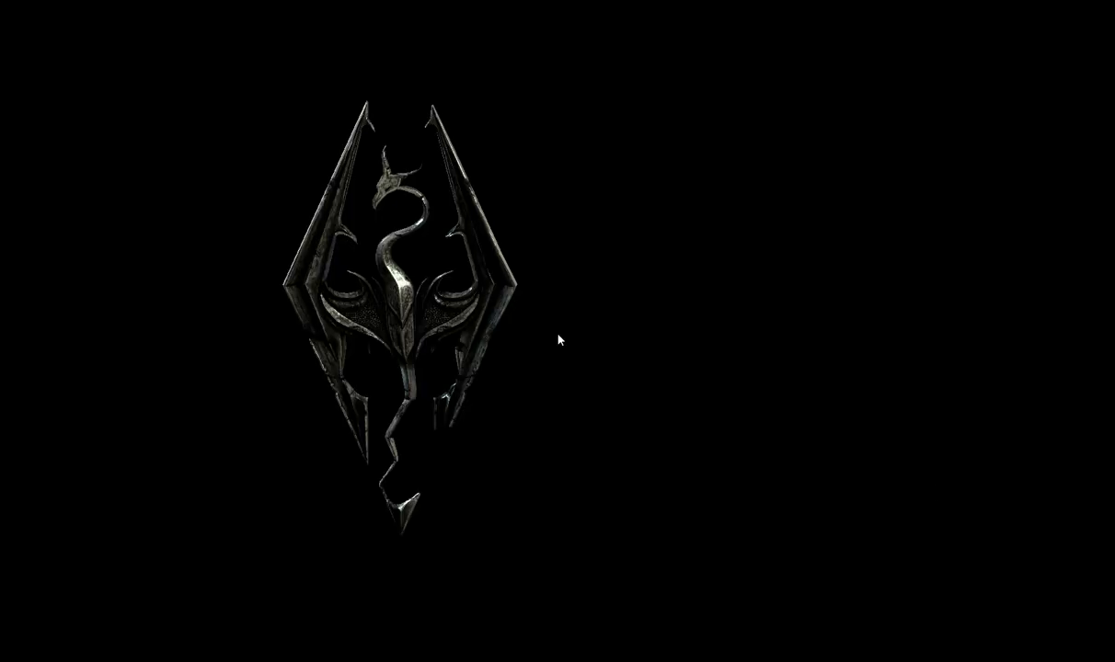
key(Return)
key(Return)
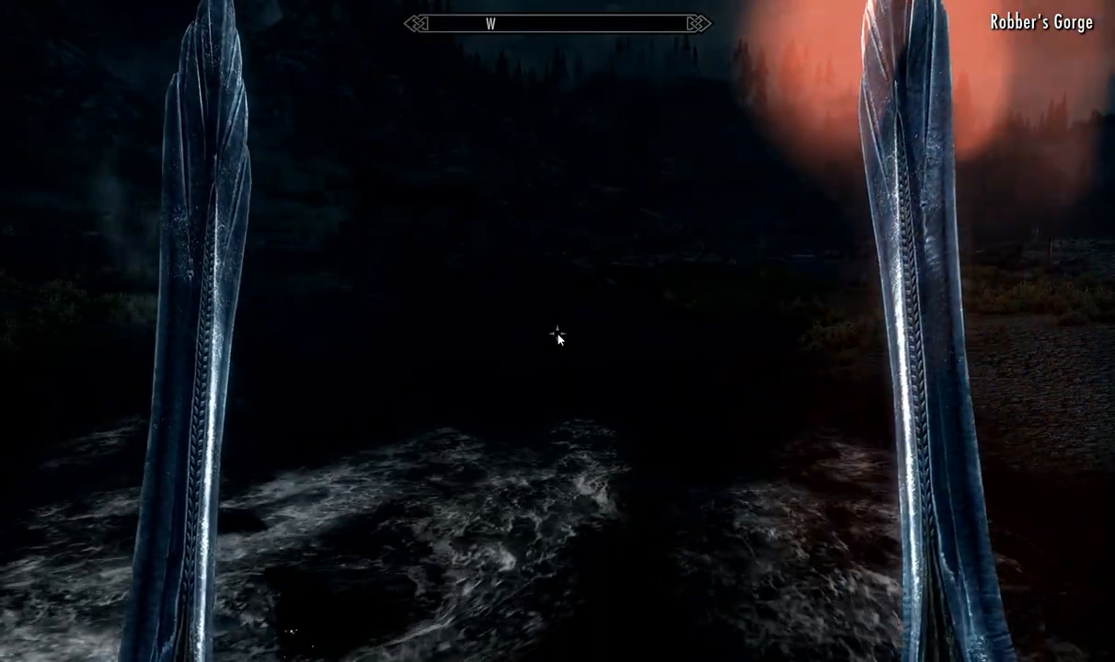
Examine the particles around the Chillrend sword from several angles with the tfc free camera, and quit the game with the qqq console command.
key(grave)
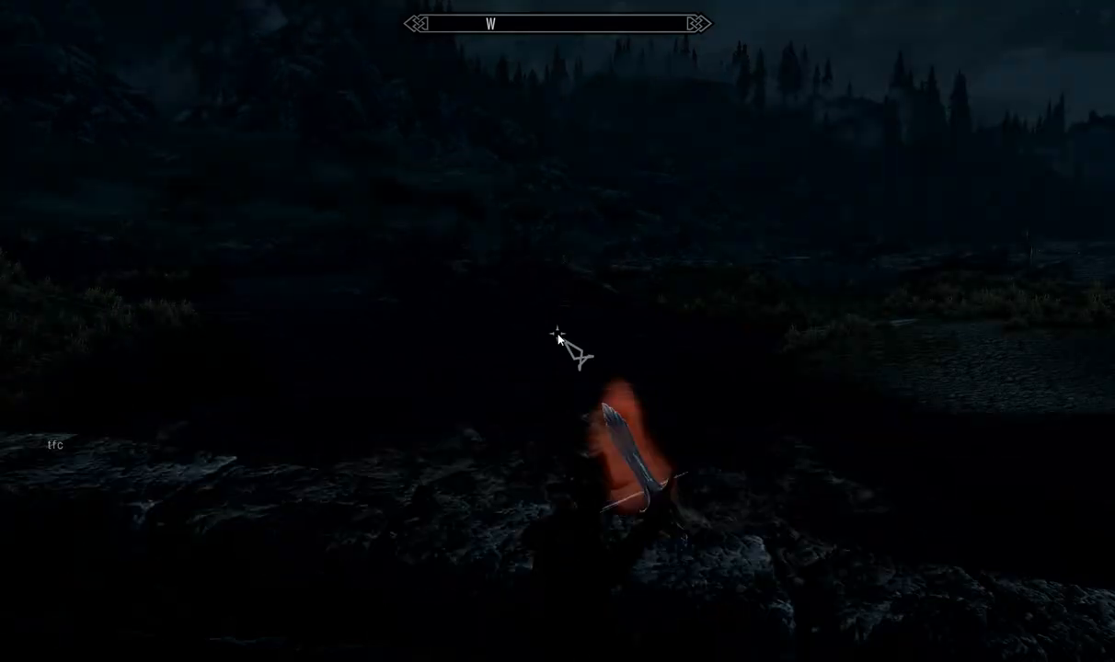
key(grave)
key(s)
key(d)
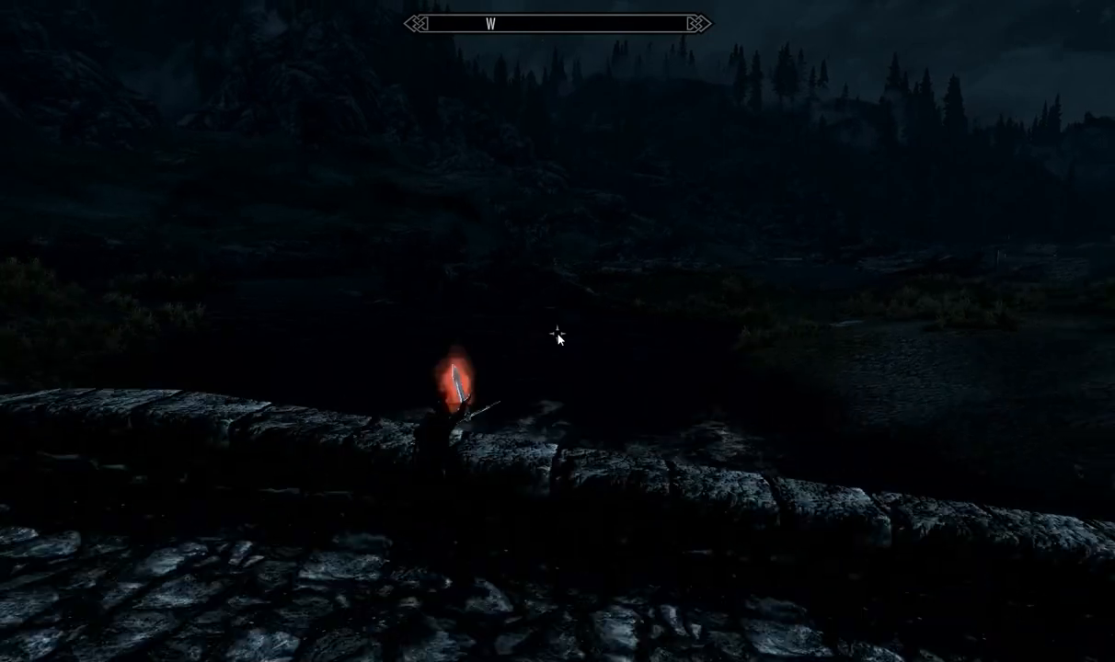
key(w)
key(s)
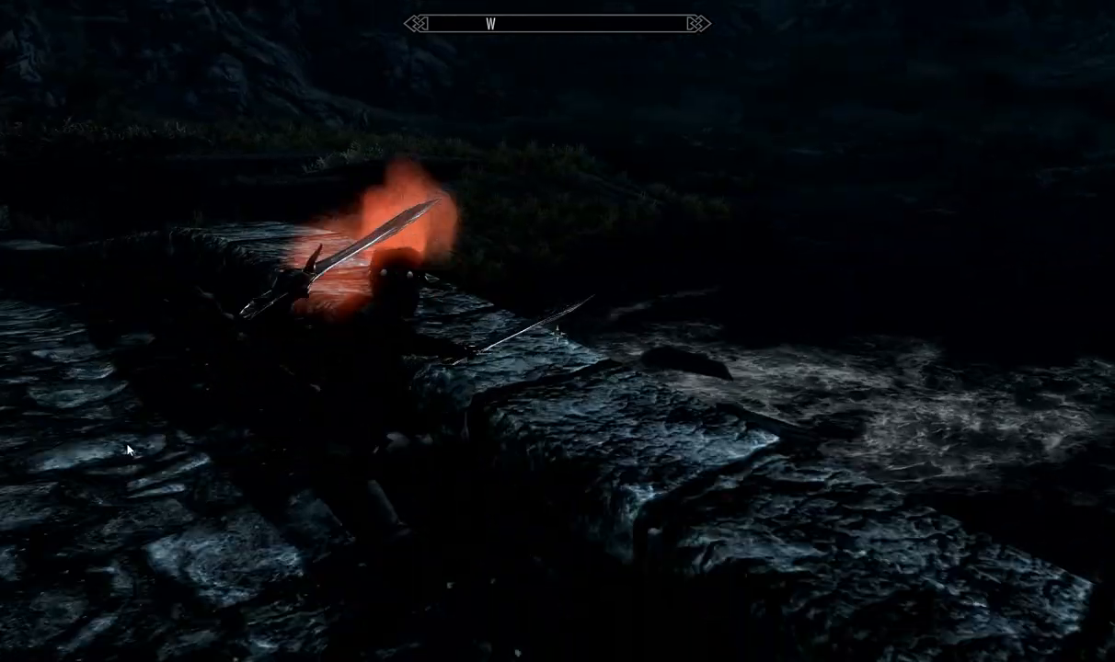
key(w)
key(s)
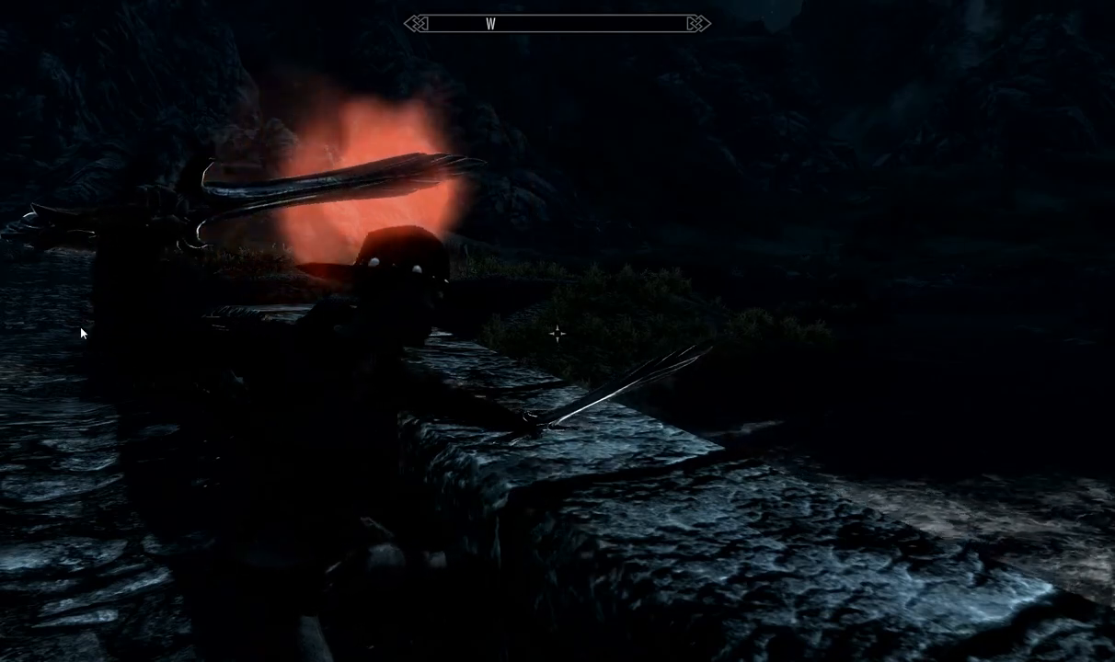
key(d)
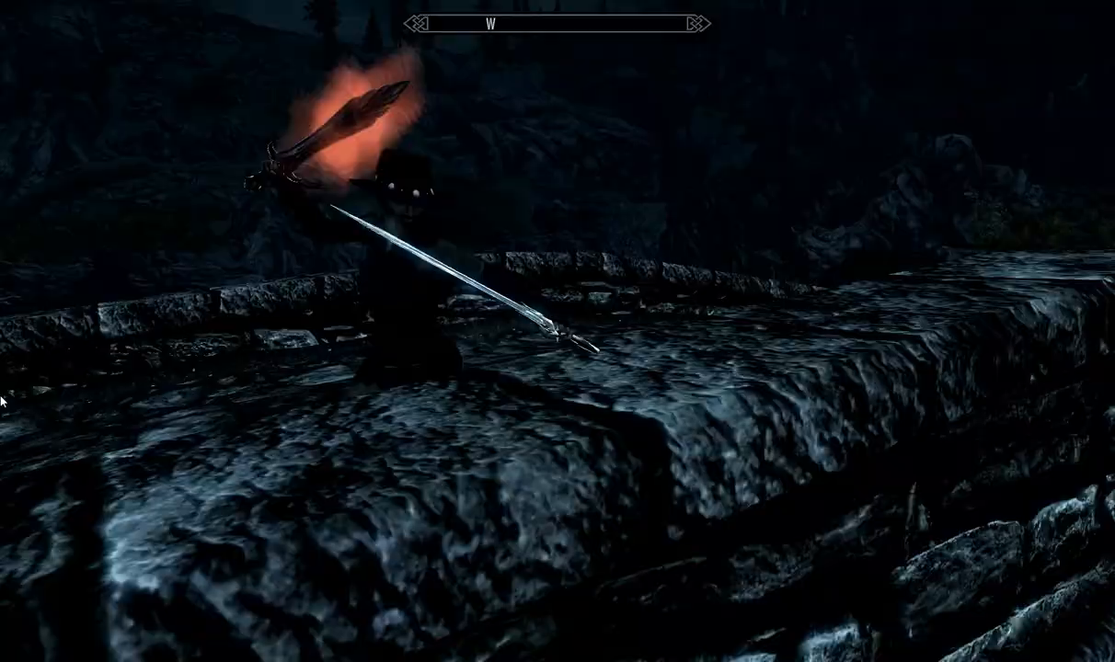
key(w)
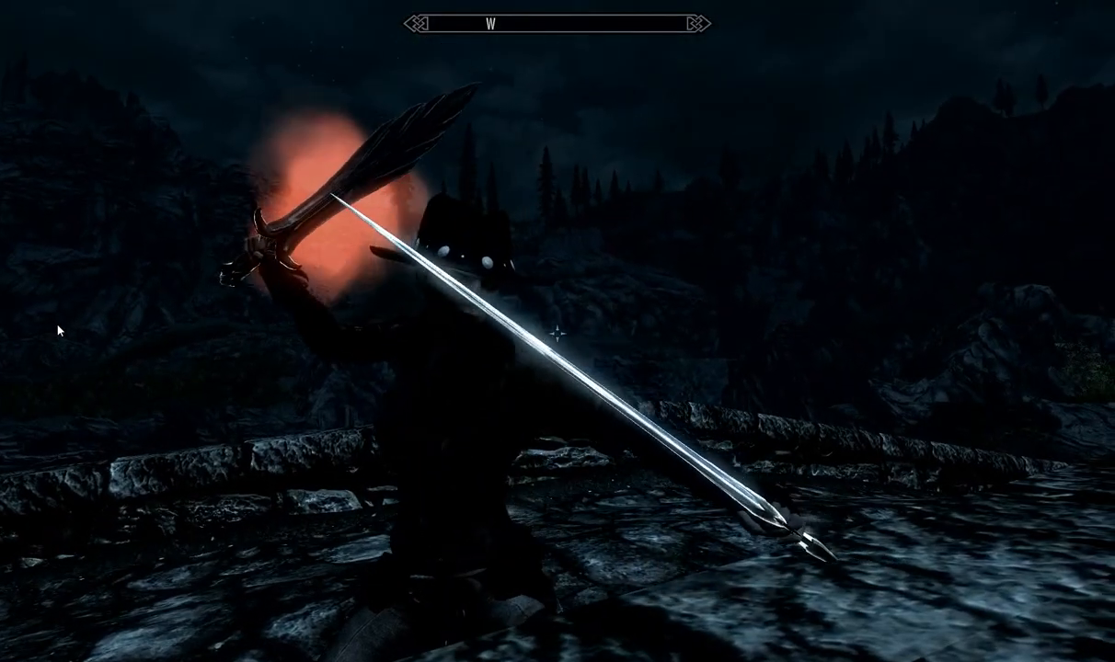
key(w)
key(a)
key(a)
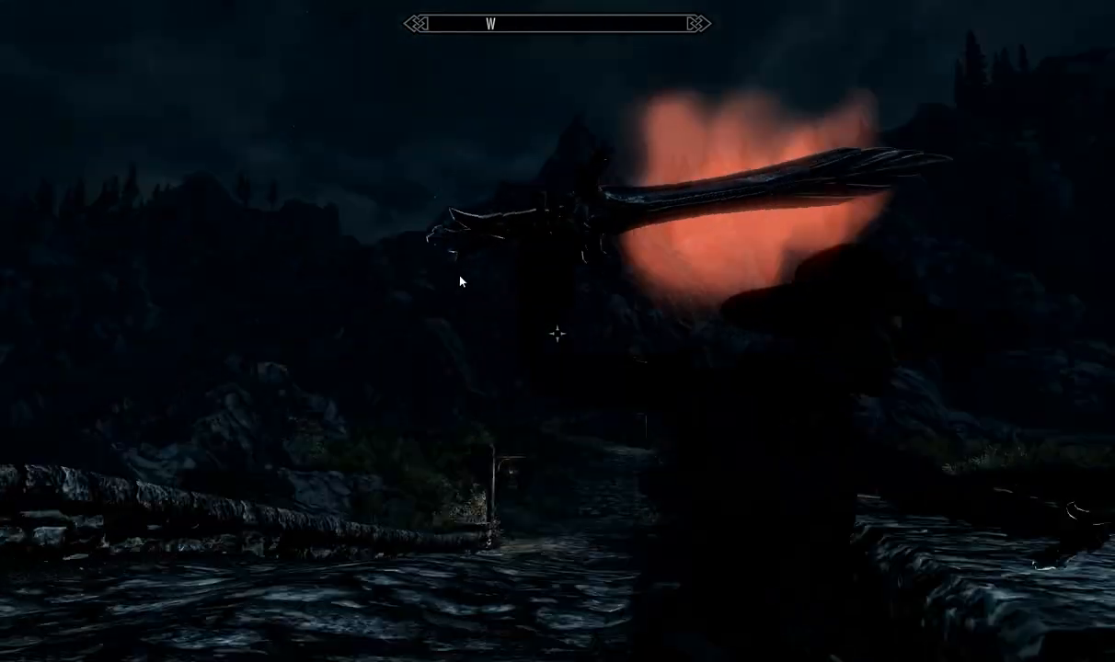
key(d)
key(a)
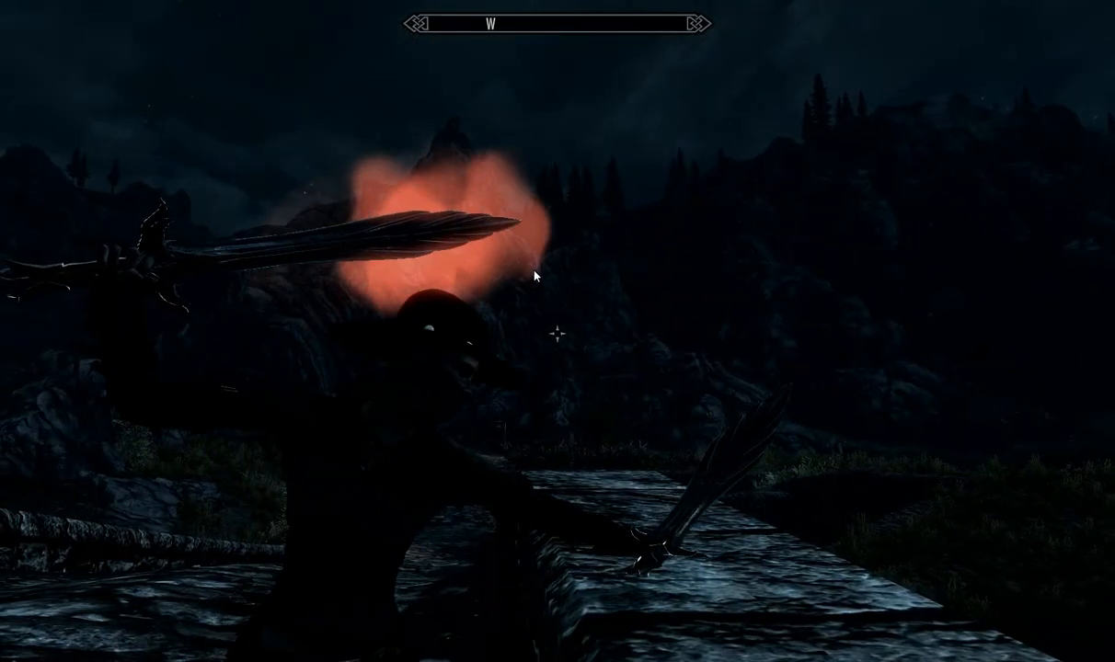
key(grave)
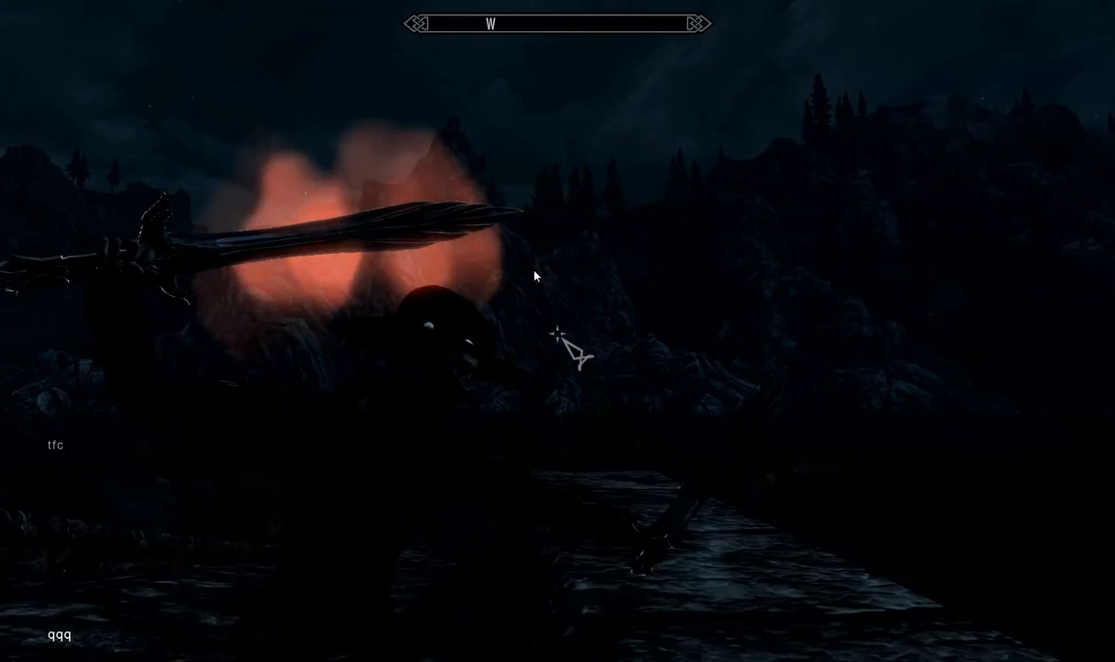
key(Return)
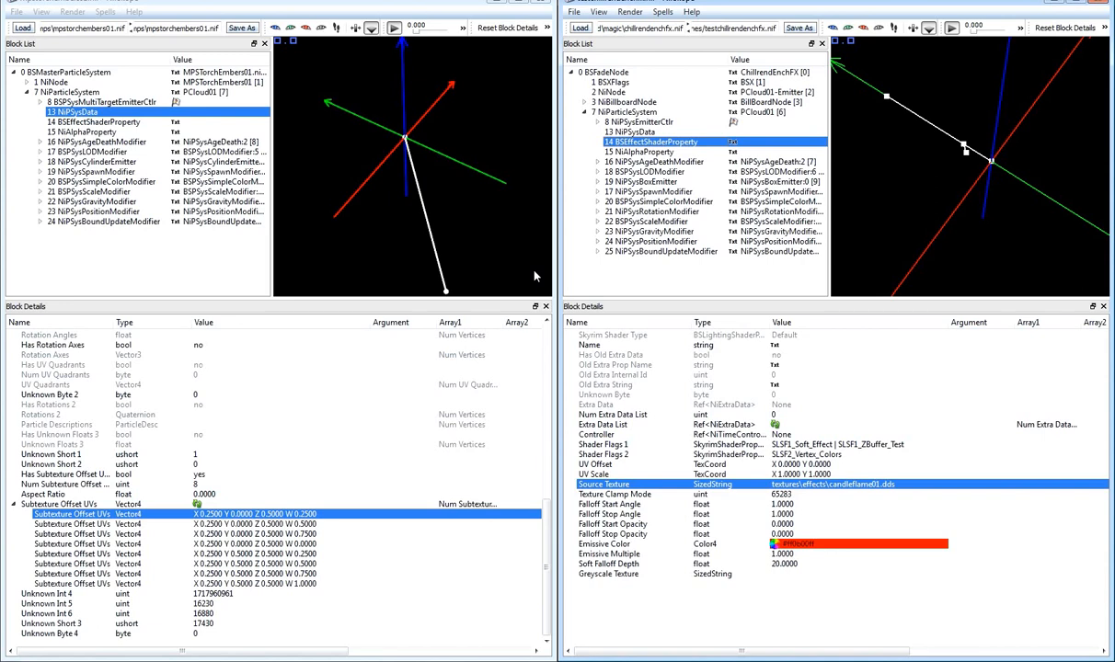
Set the first Colors entry of the Chillrend effect's BSPSysSimpleColorModifier to a nearly opaque green, #00850edc.
click(704, 203)
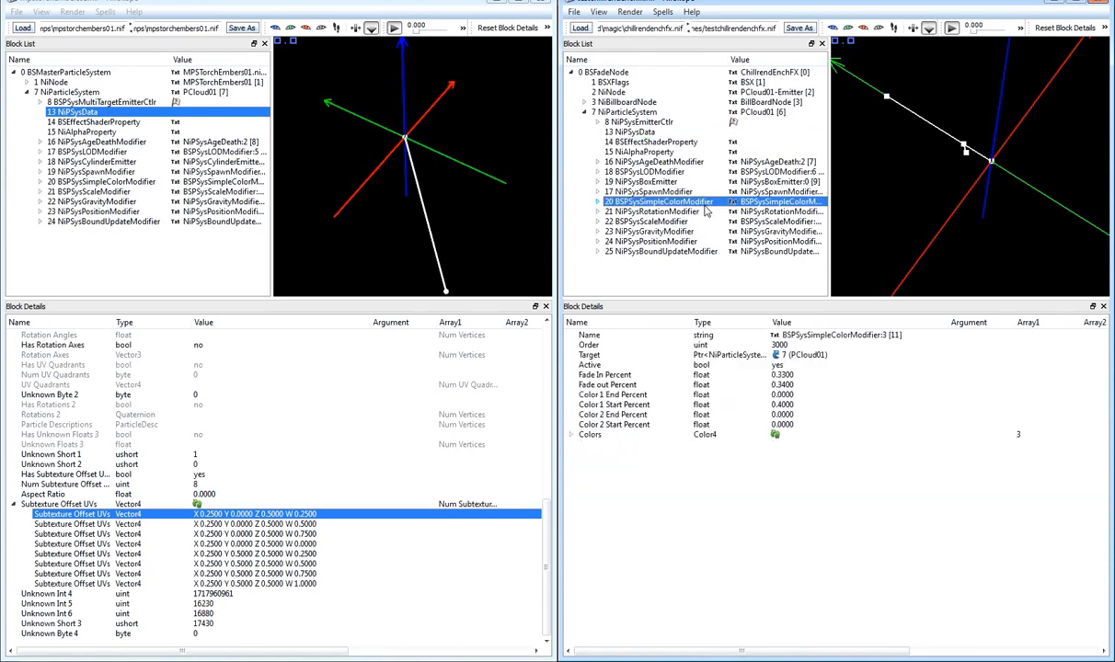
click(571, 435)
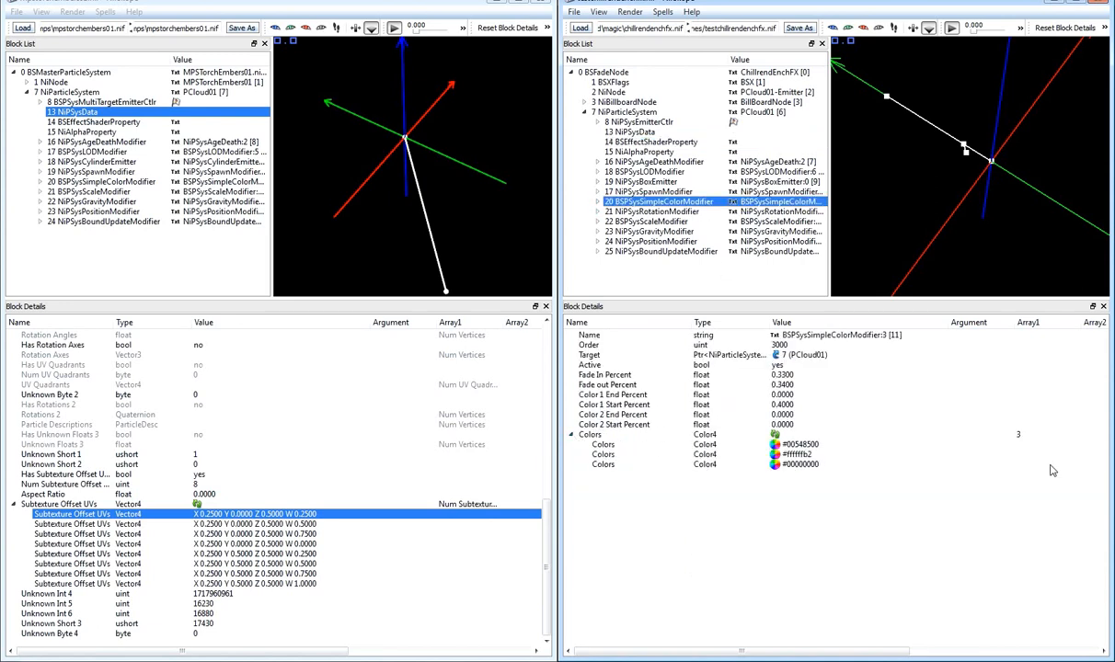
click(884, 446)
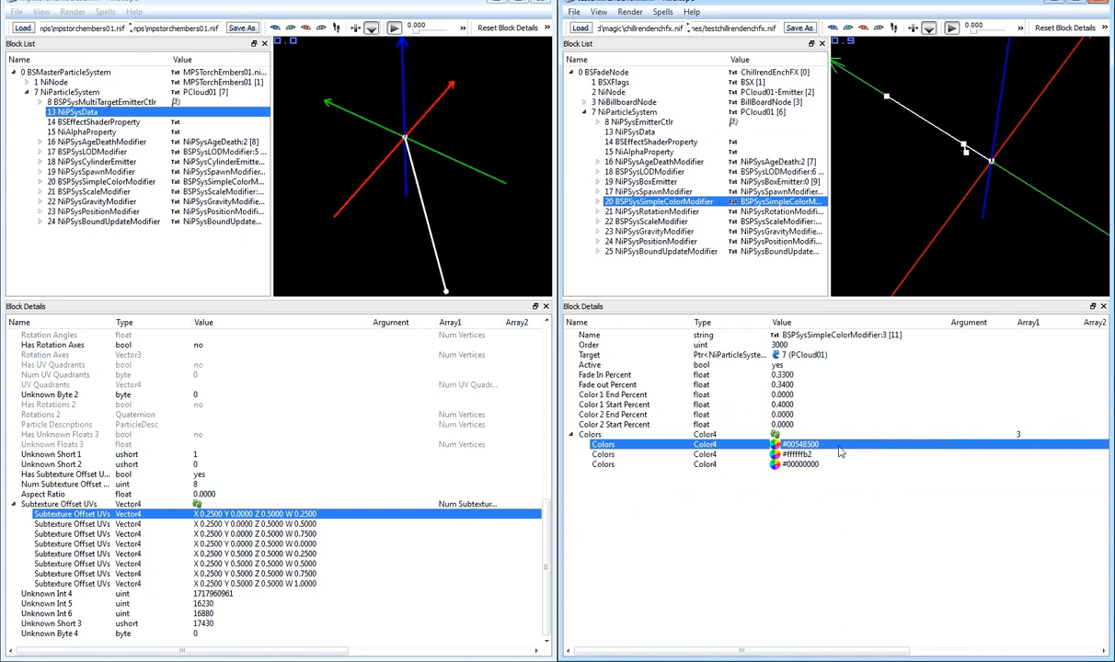
click(777, 447)
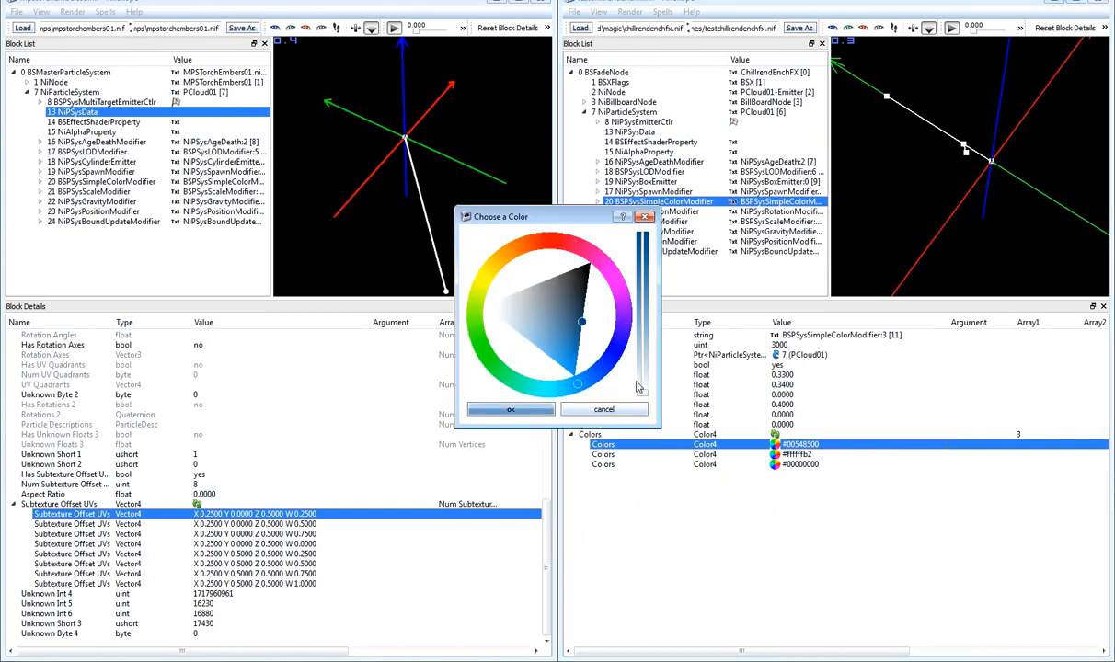
click(488, 361)
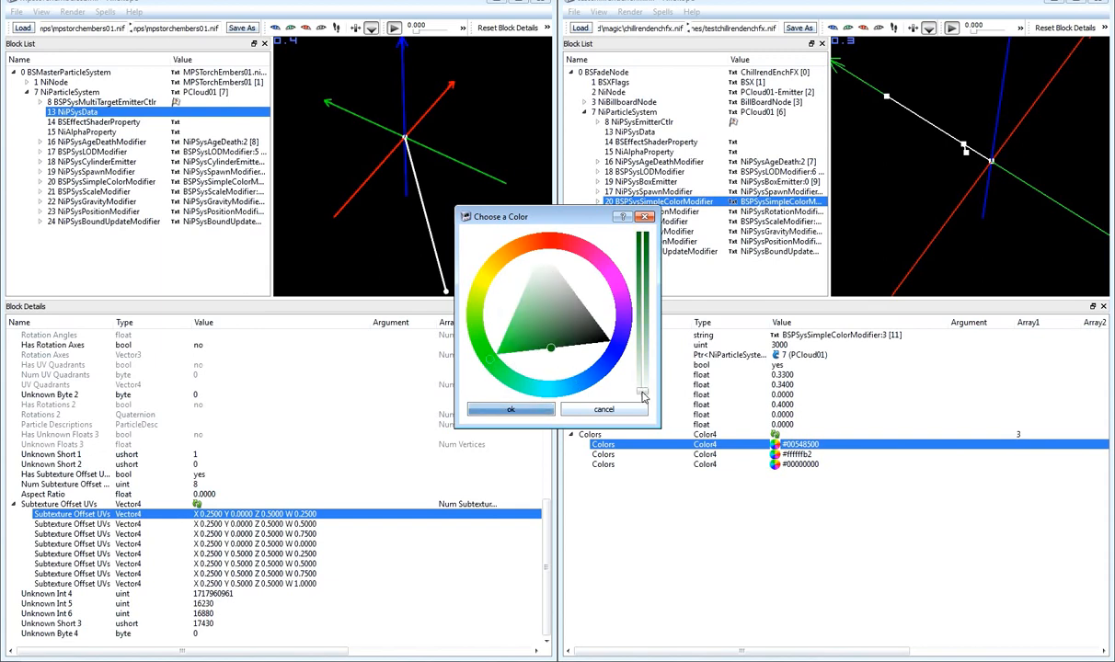
drag(643, 236, 663, 263)
click(511, 411)
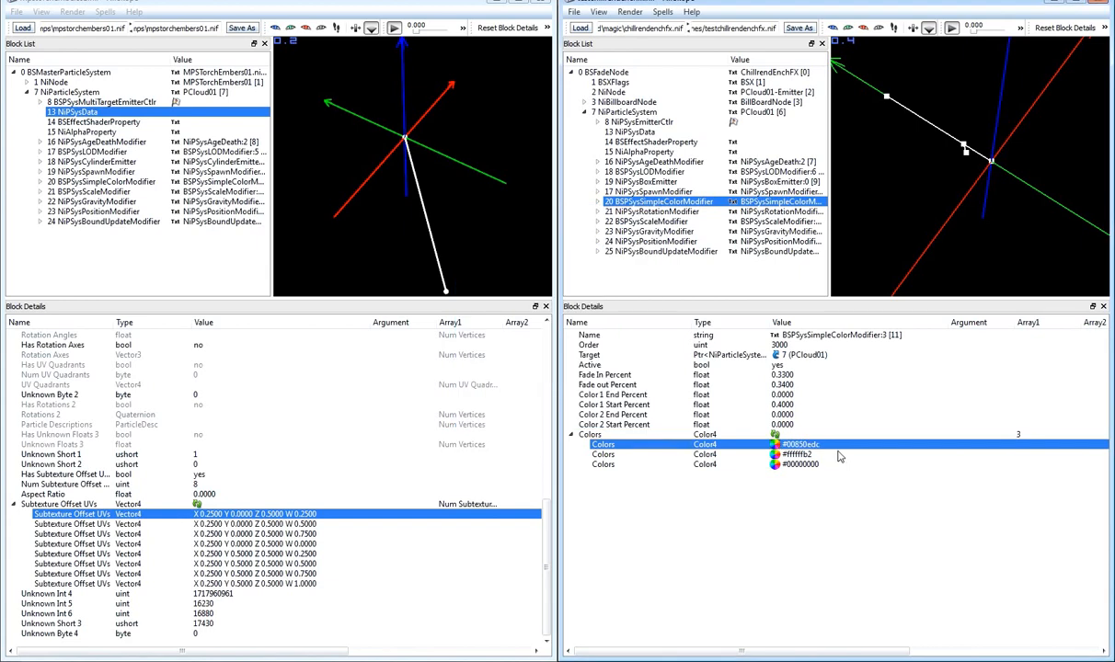
click(839, 457)
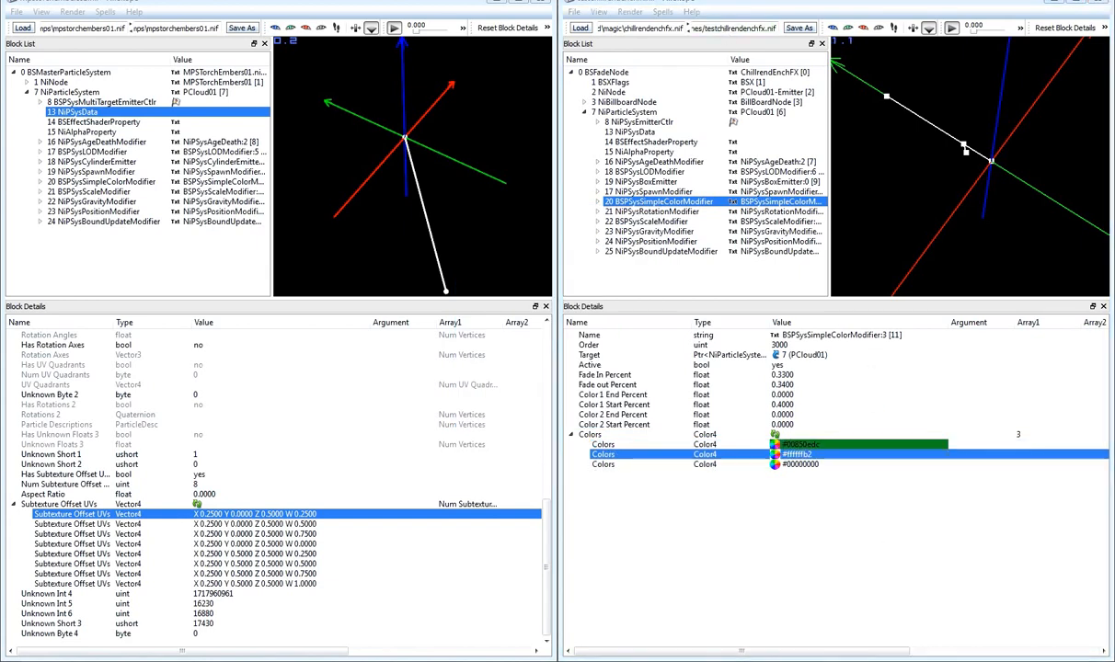
Launch Skyrim from Steam again and continue the last save.
right_click(825, 661)
click(906, 486)
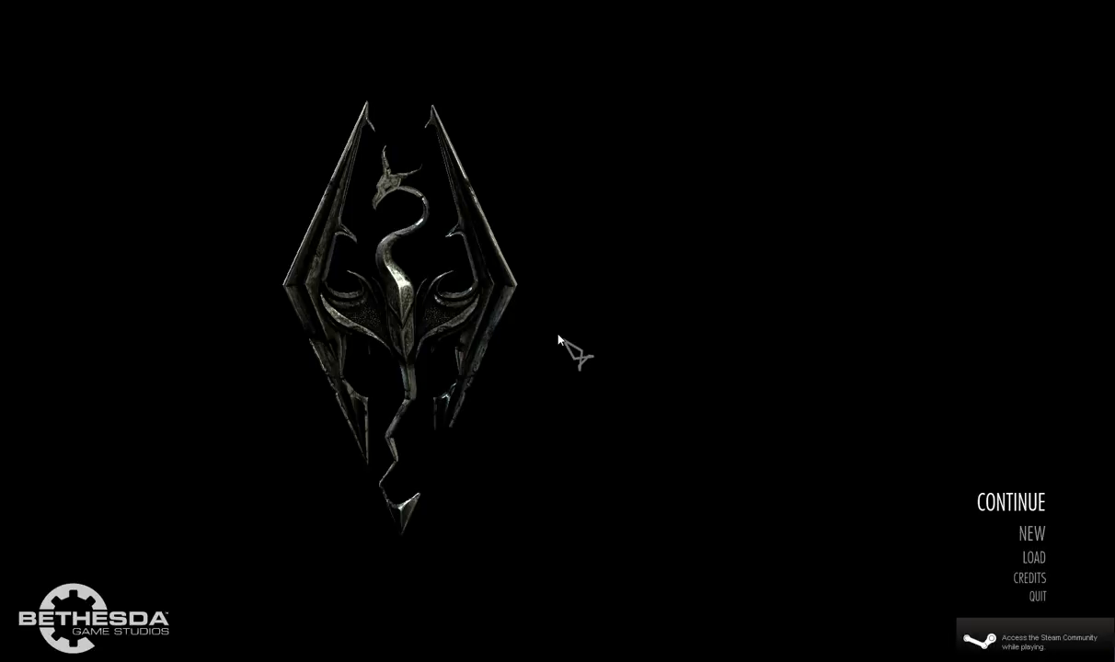
key(Return)
key(Return)
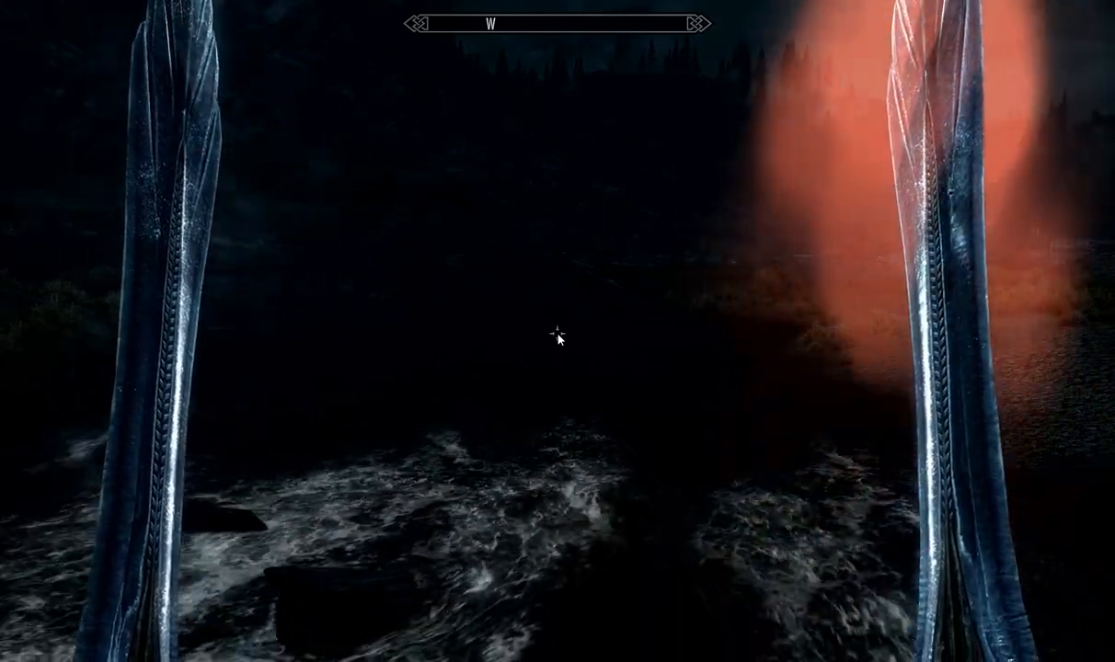
Check the sword's particle colour in third-person view while swinging it, and quit the game with the qqq console command.
key(f)
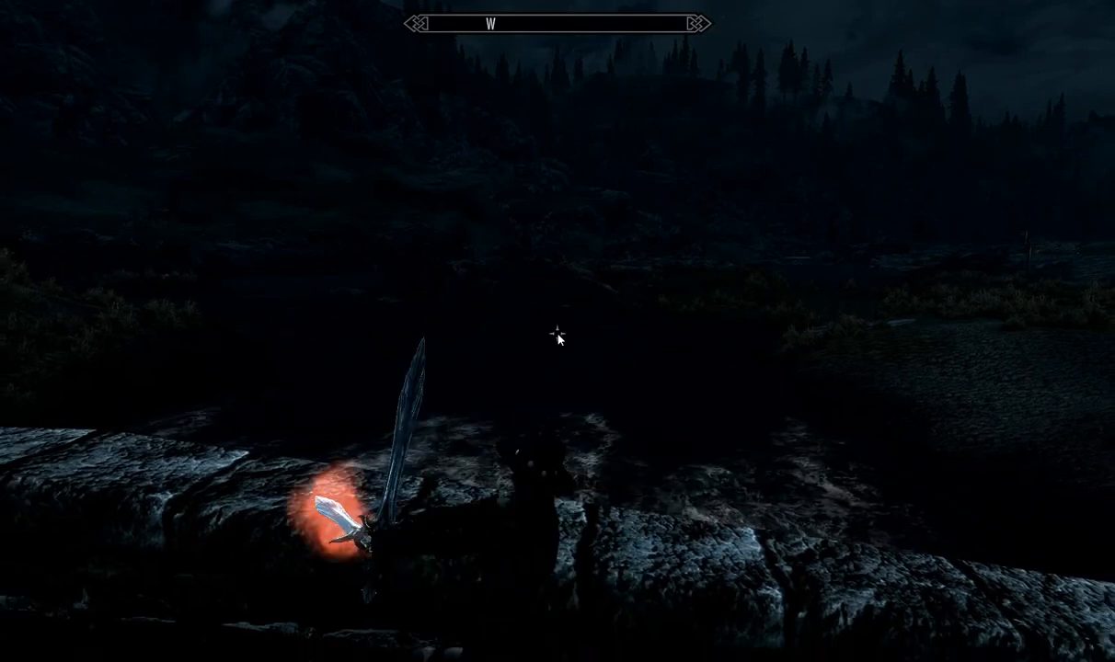
scroll(558, 338, down, 2)
click(598, 343)
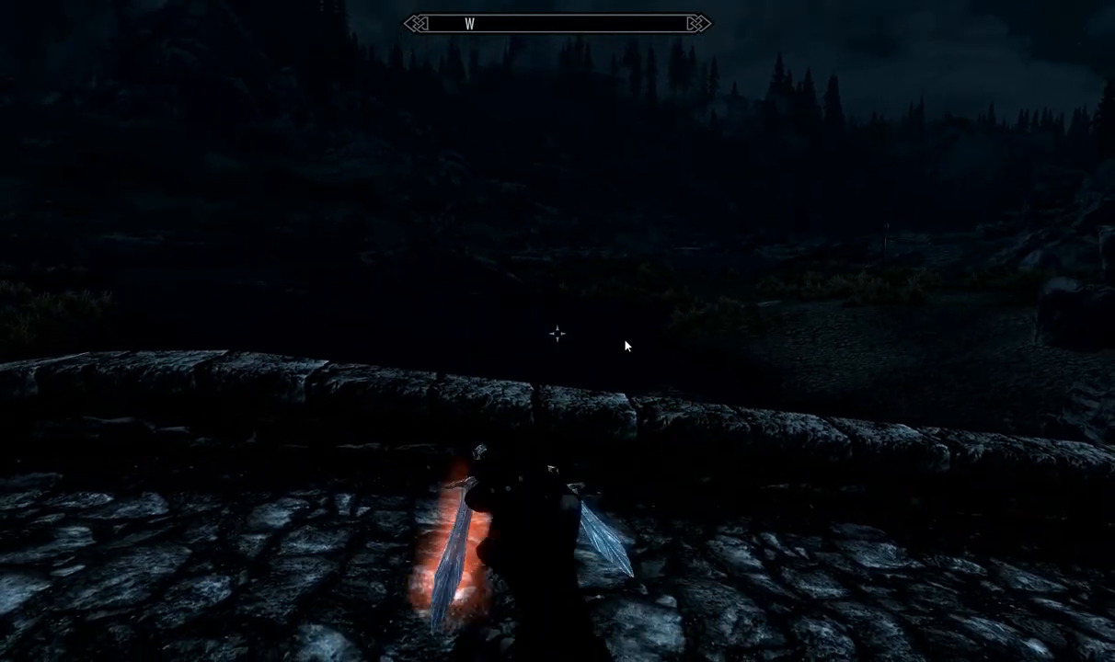
click(625, 345)
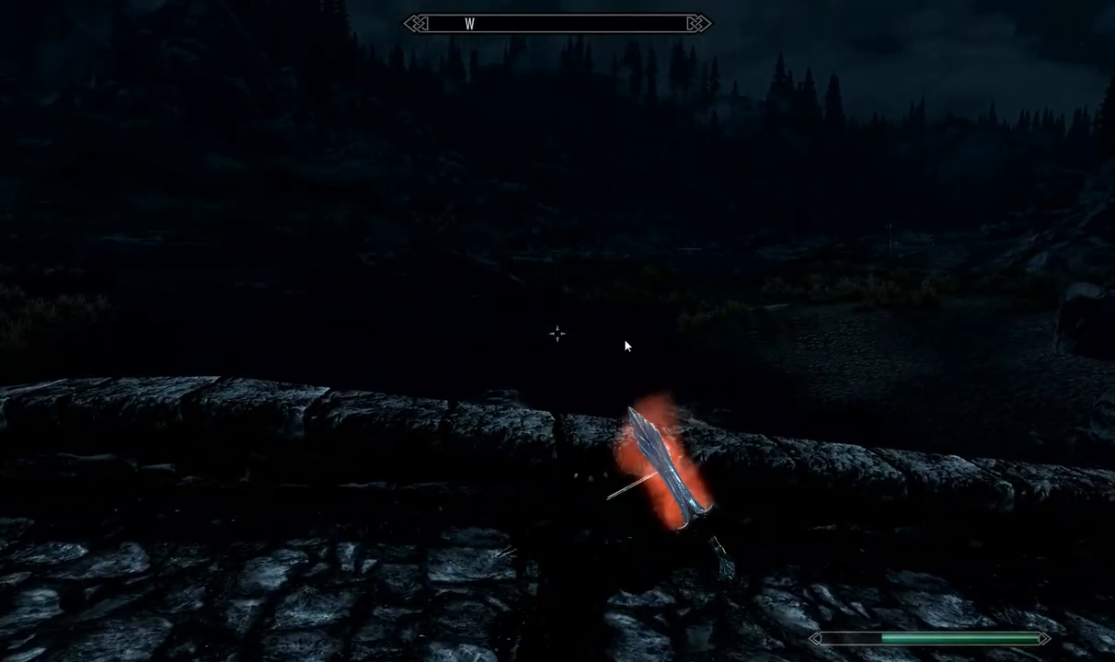
key(grave)
text(qq)
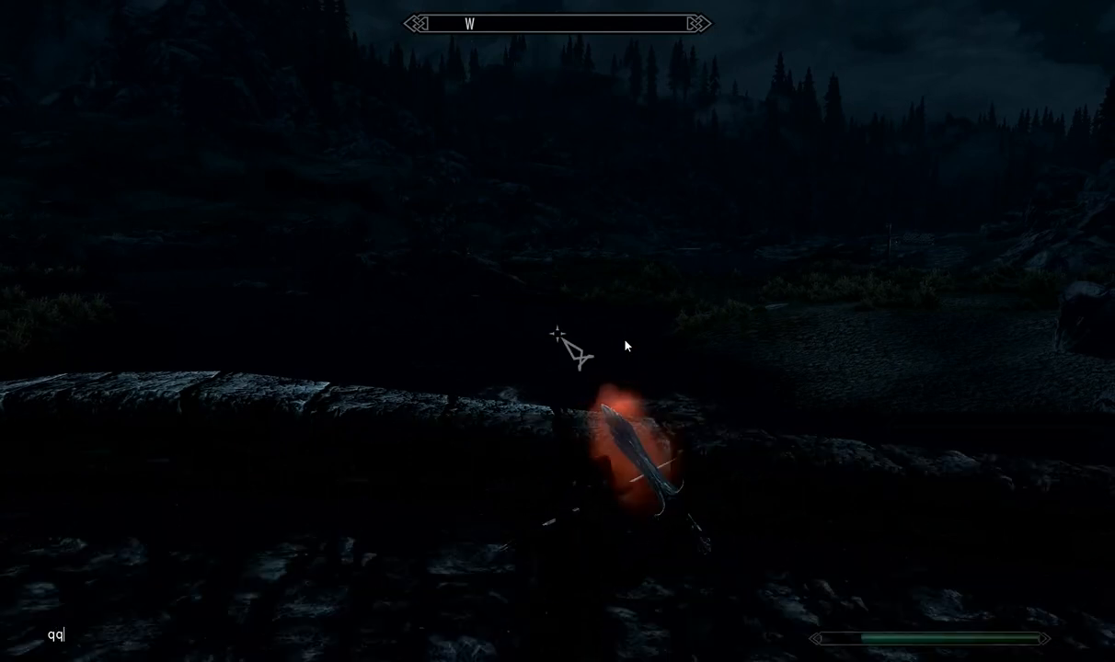
text(q)
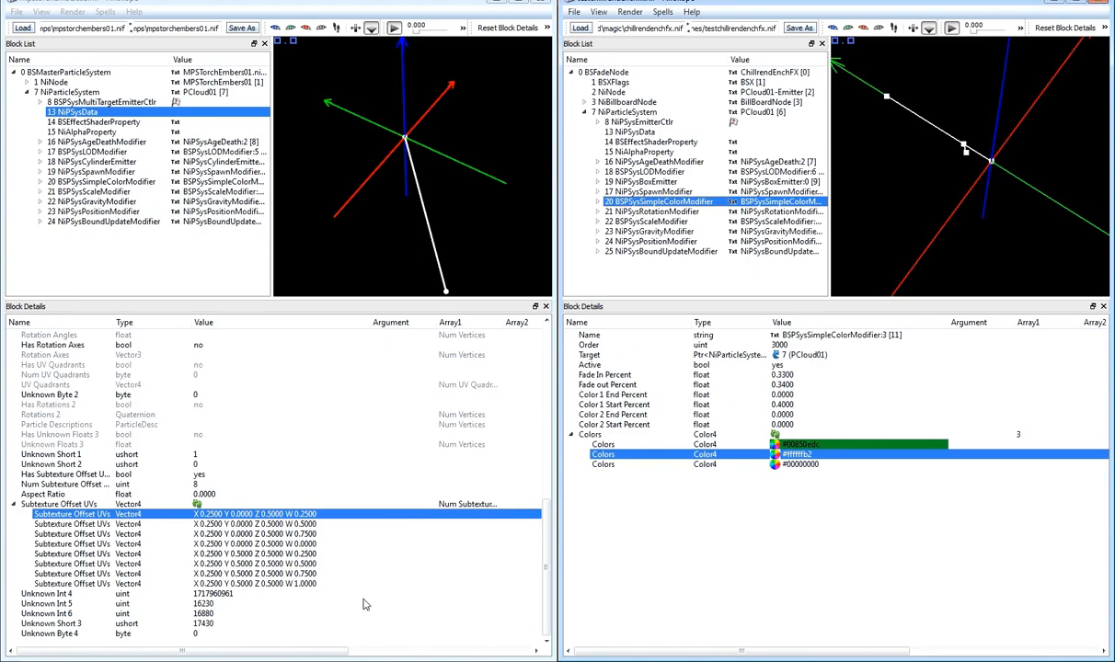
Switch to the web browser, skim the Oblivion 401 - Particles guide, and open the Nexus Wiki article on adding functional particle systems to armor/clothing.
click(313, 661)
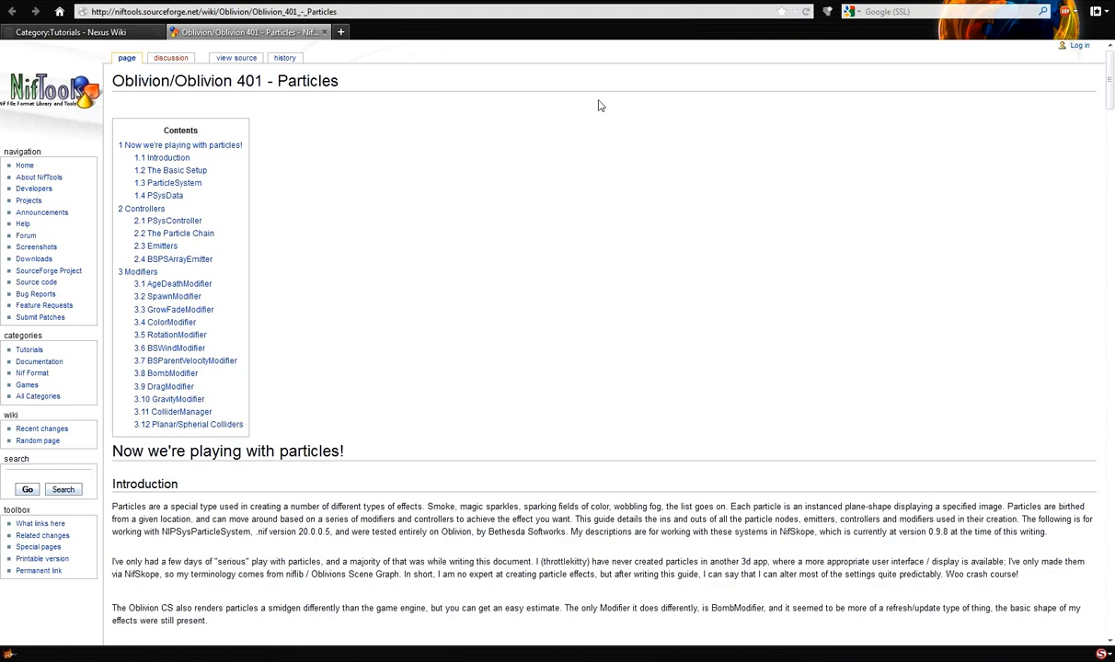
scroll(598, 105, down, 10)
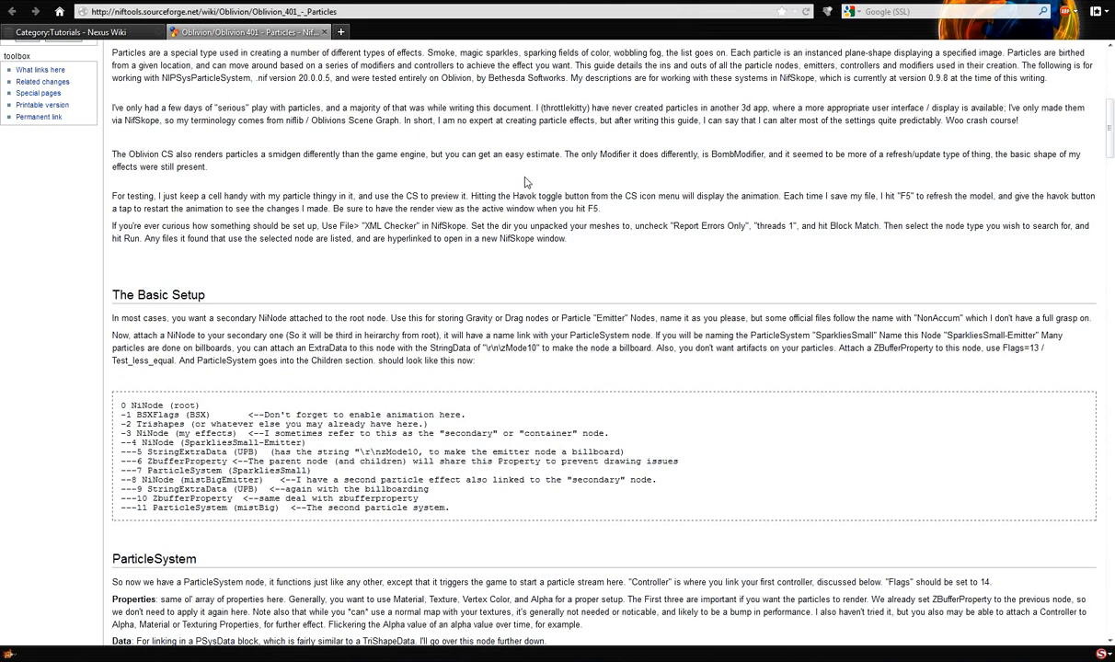
click(101, 33)
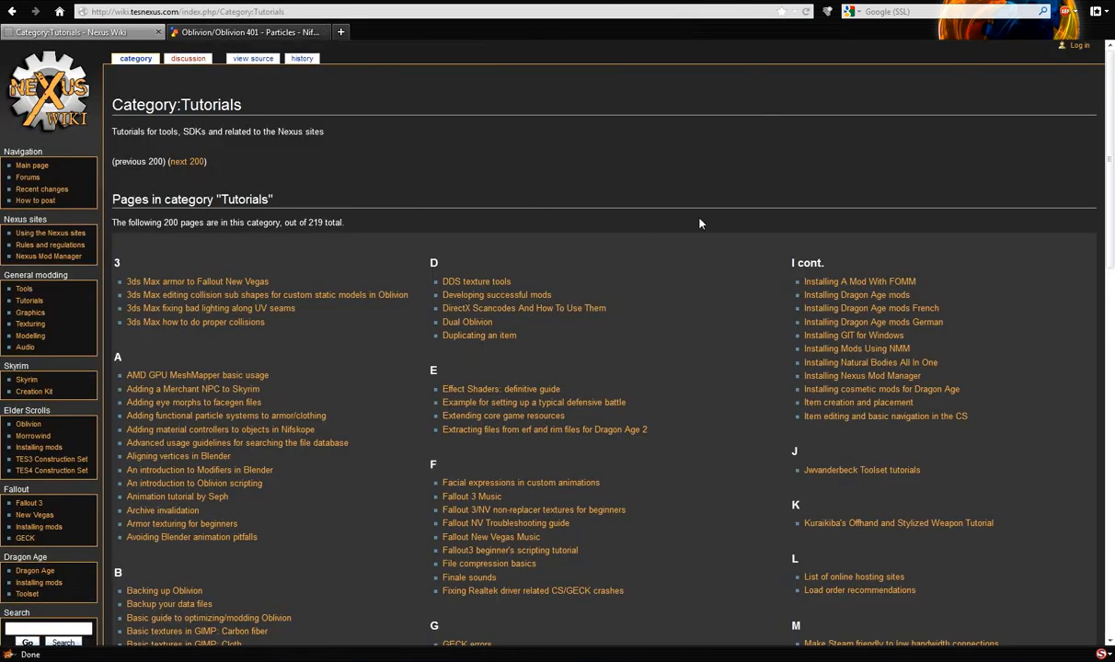
click(281, 416)
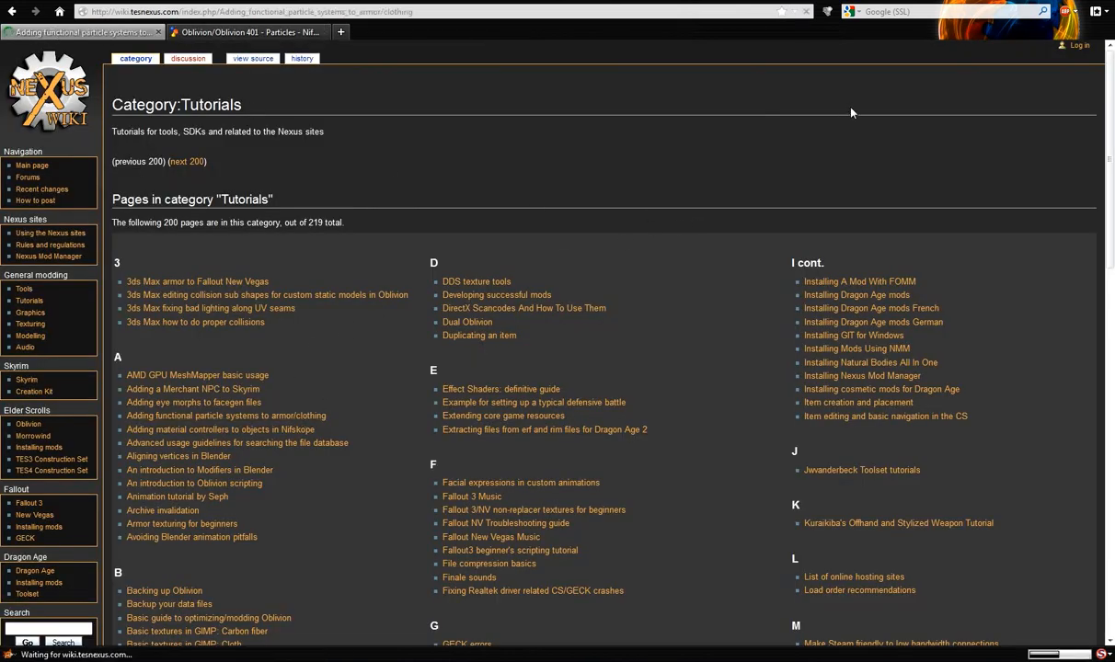
Read through the sections "The topic" and "Not the end of story" in the armor/clothing particle systems article.
scroll(851, 112, down, 5)
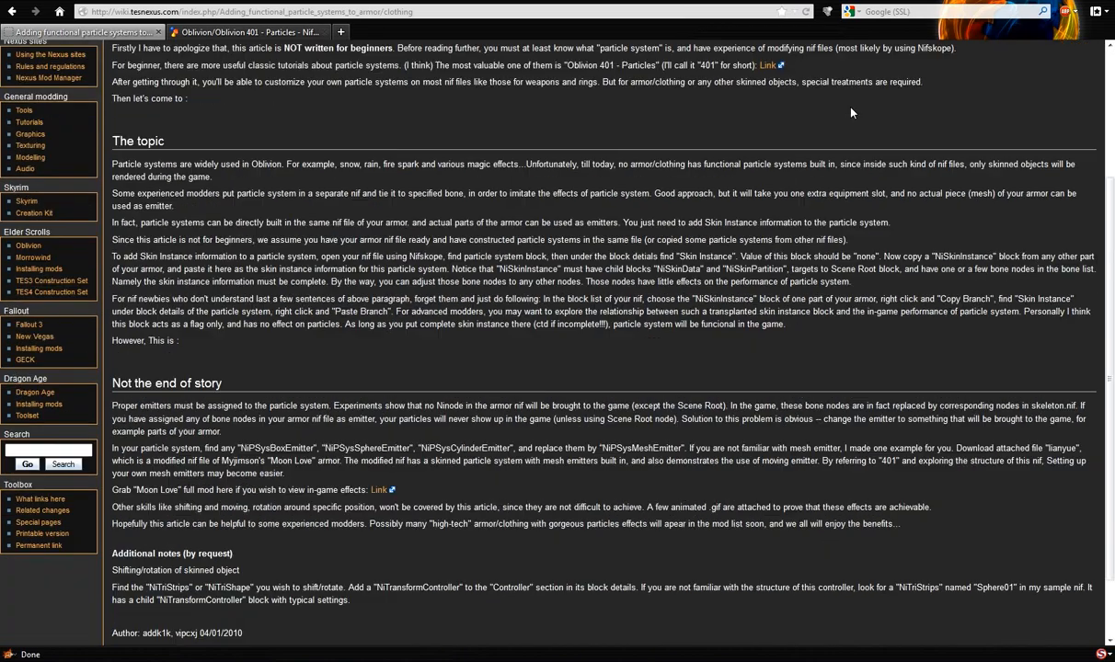
scroll(851, 113, up, 2)
scroll(851, 112, up, 1)
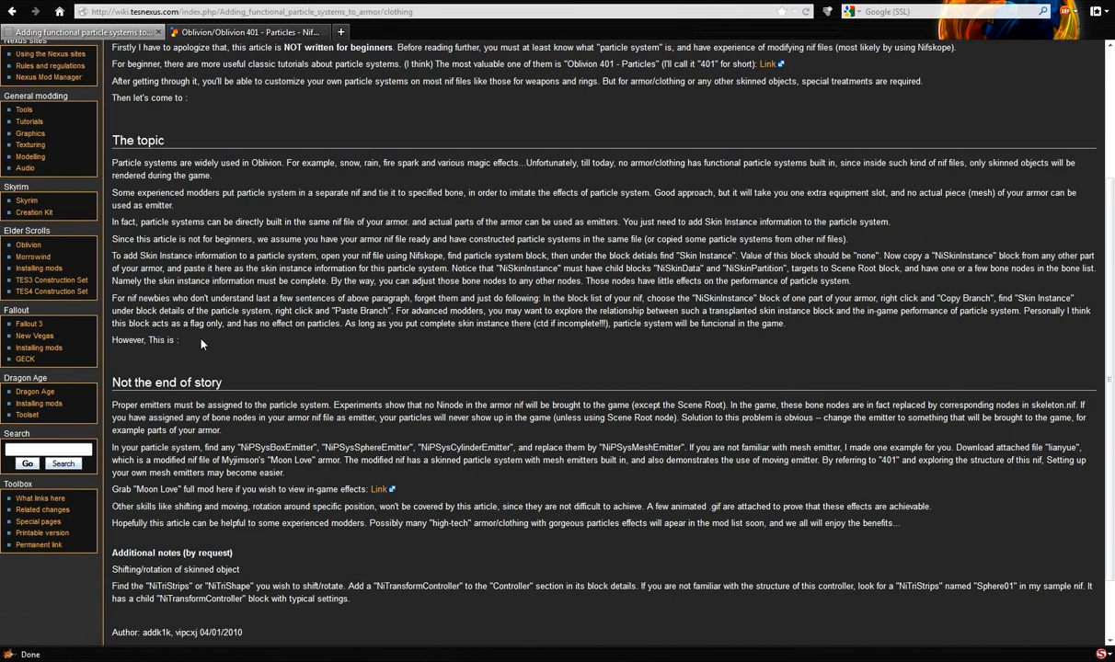
drag(230, 345, 130, 345)
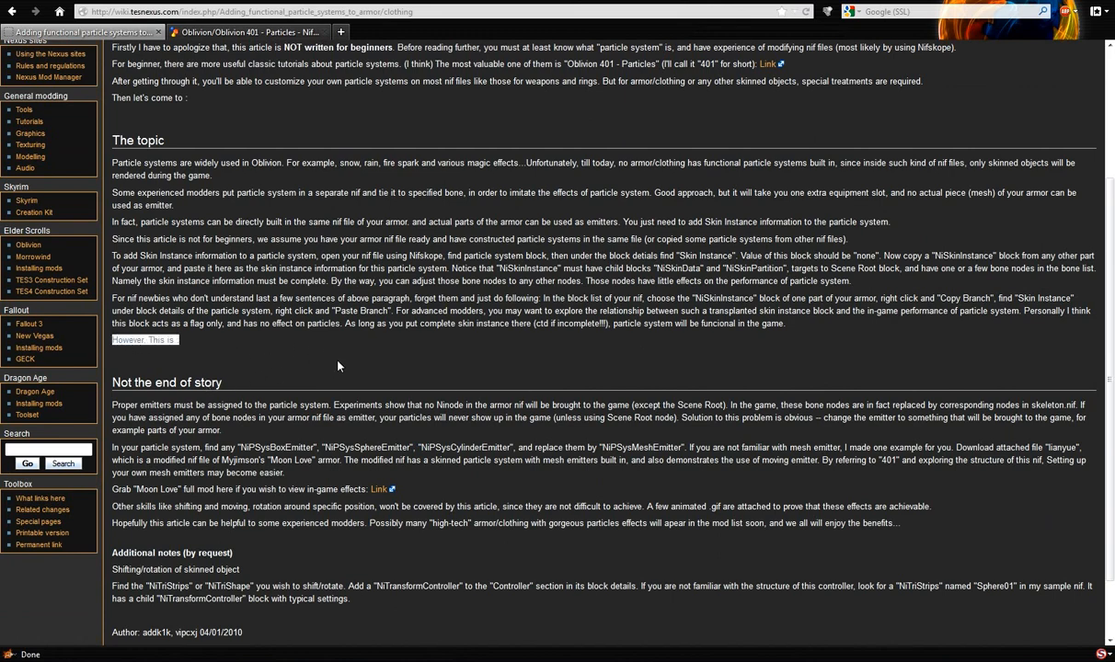
click(224, 387)
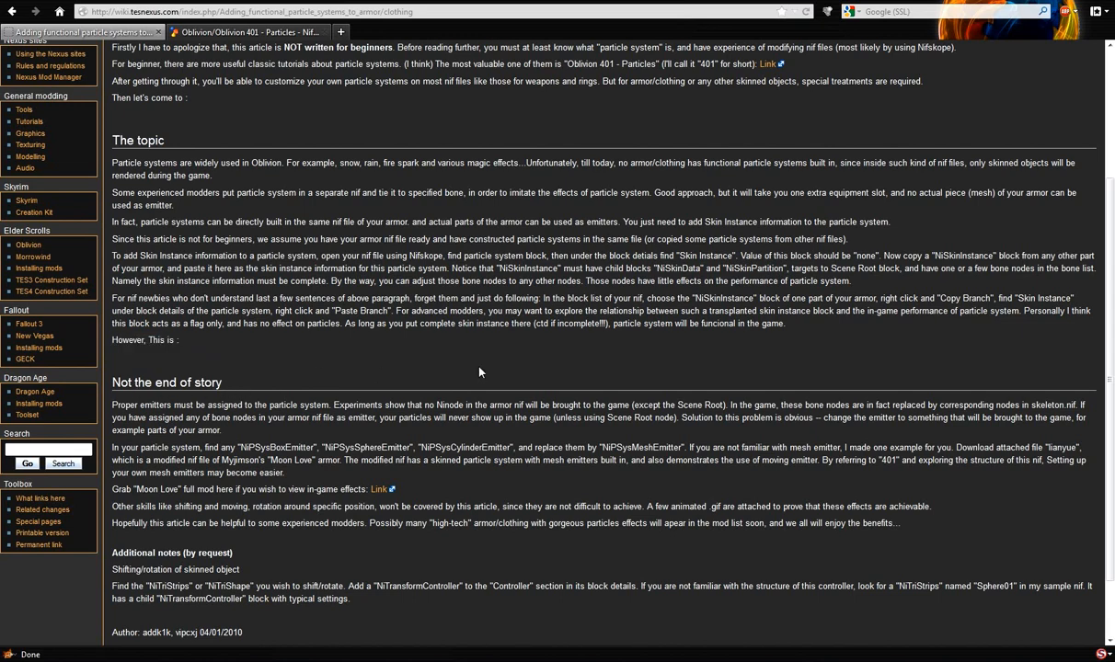
Return to the Oblivion 401 - Particles guide and look through its sections from The Basic Setup to PSysController.
click(195, 33)
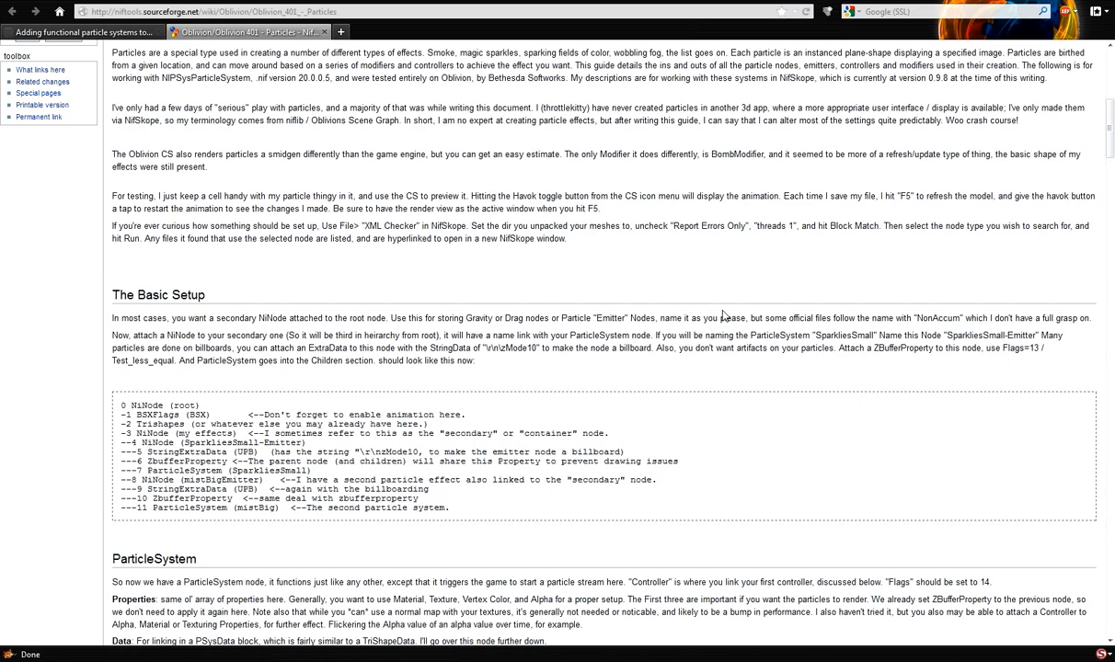
scroll(724, 316, down, 10)
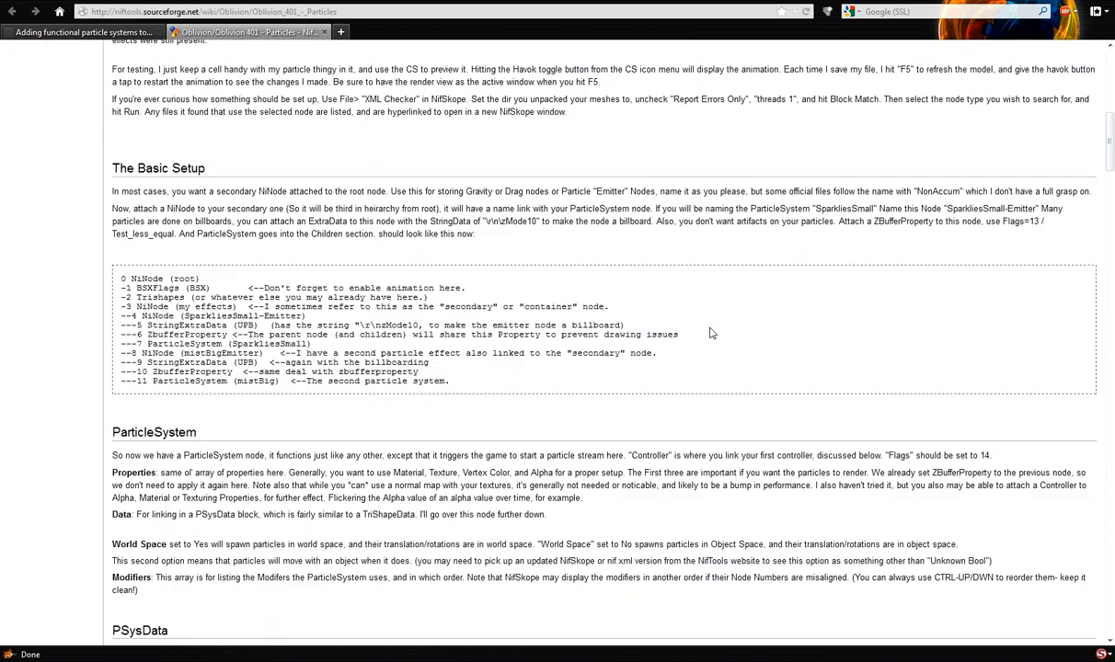
scroll(713, 337, down, 7)
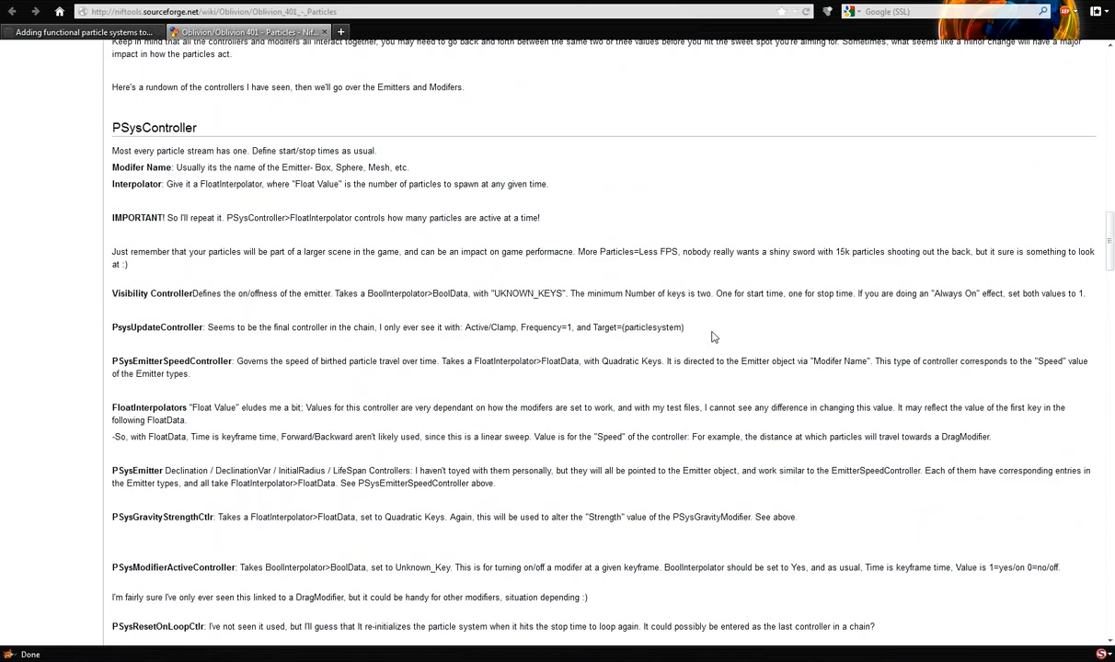
Skim the rest of the particles guide from PSysController through the emitters and modifiers to Planar/Spherial Colliders, and return to its contents list.
scroll(879, 229, down, 4)
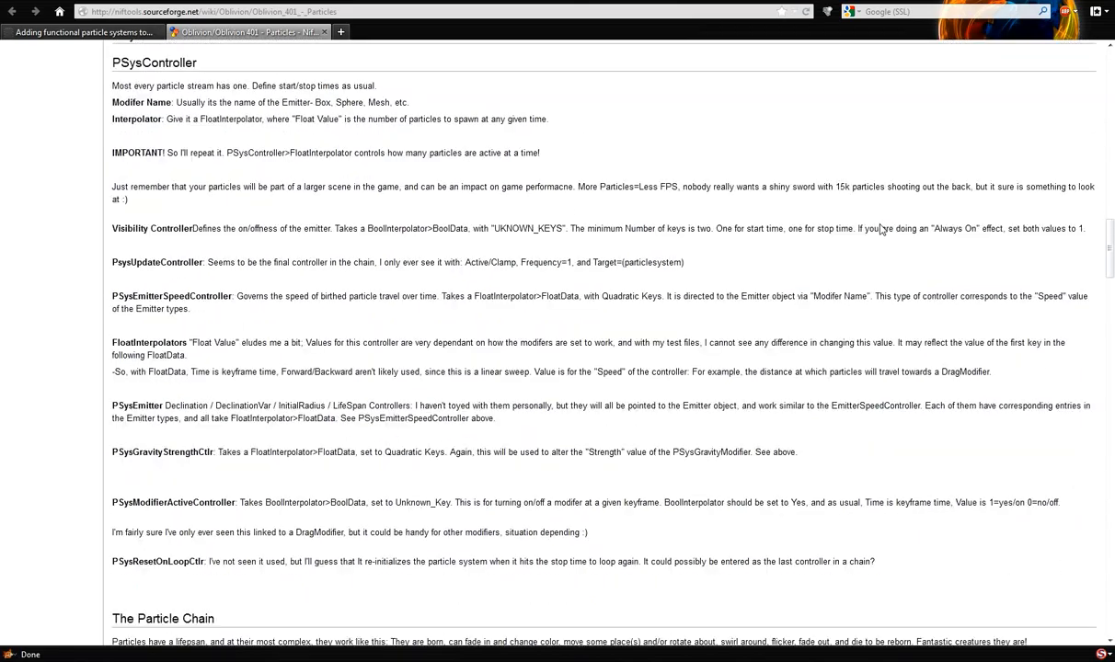
scroll(880, 229, down, 14)
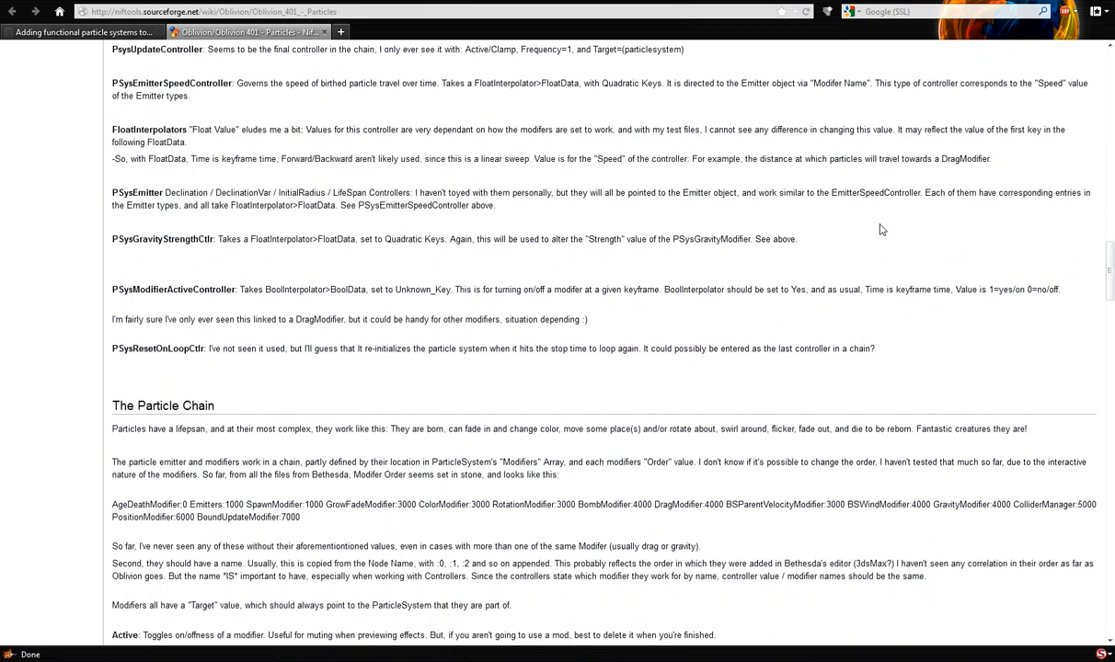
scroll(881, 229, down, 4)
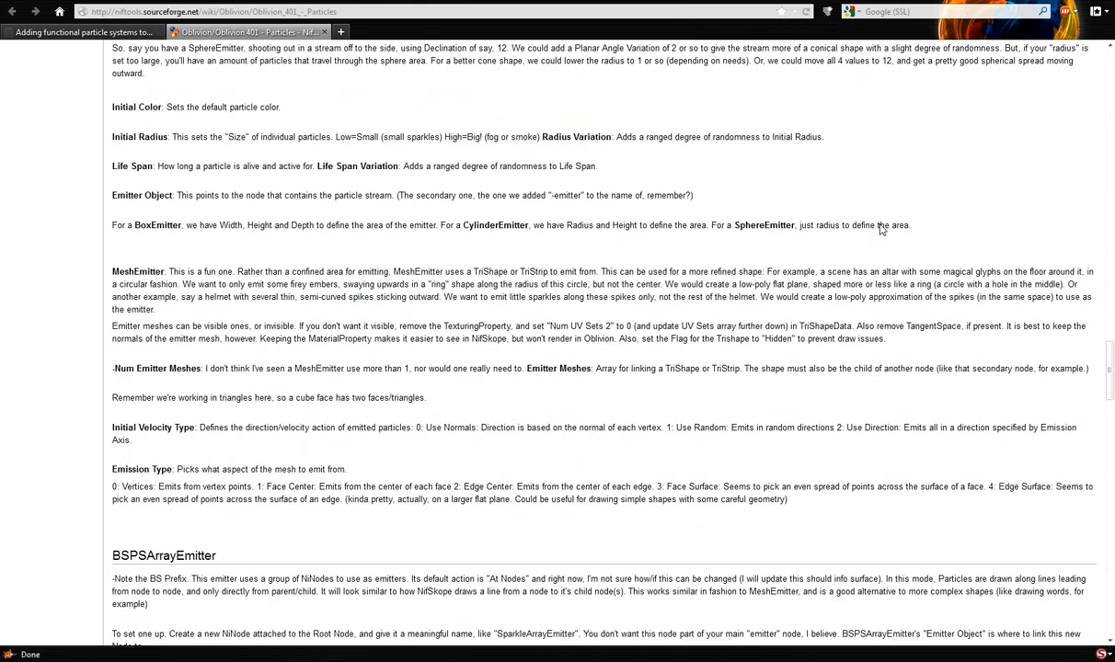
scroll(880, 229, down, 14)
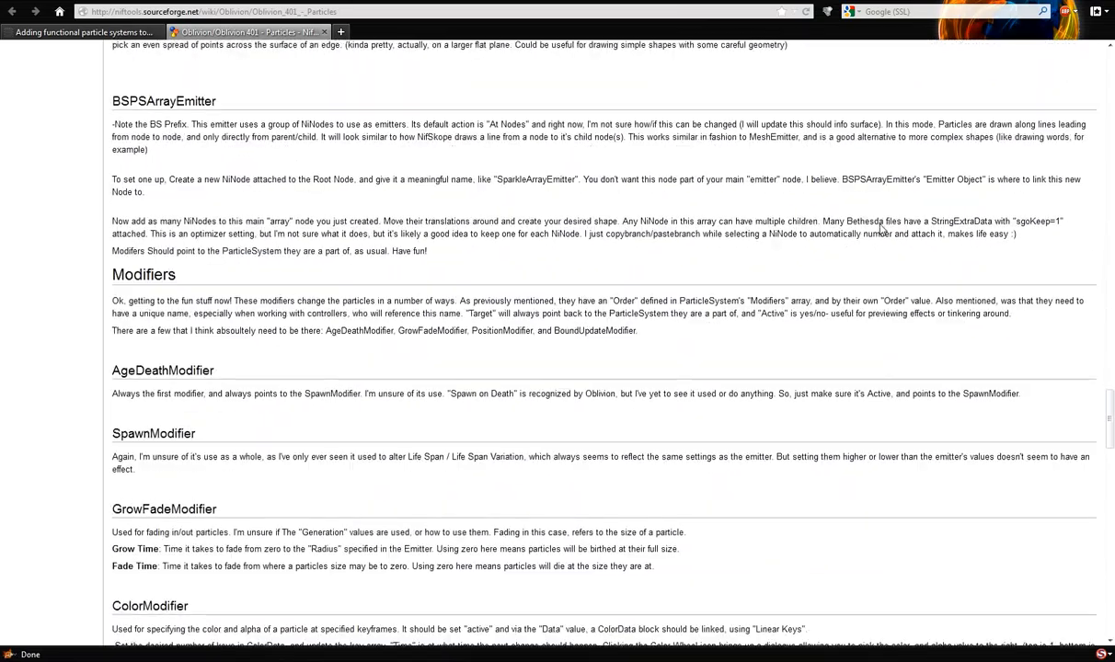
scroll(881, 229, down, 10)
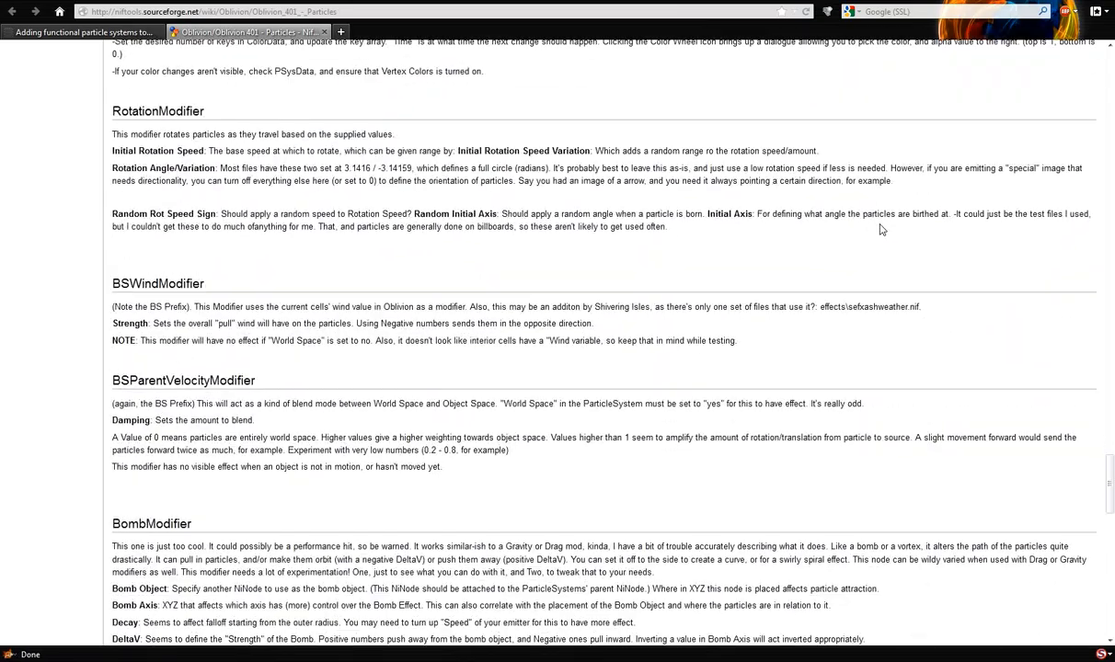
scroll(880, 230, down, 4)
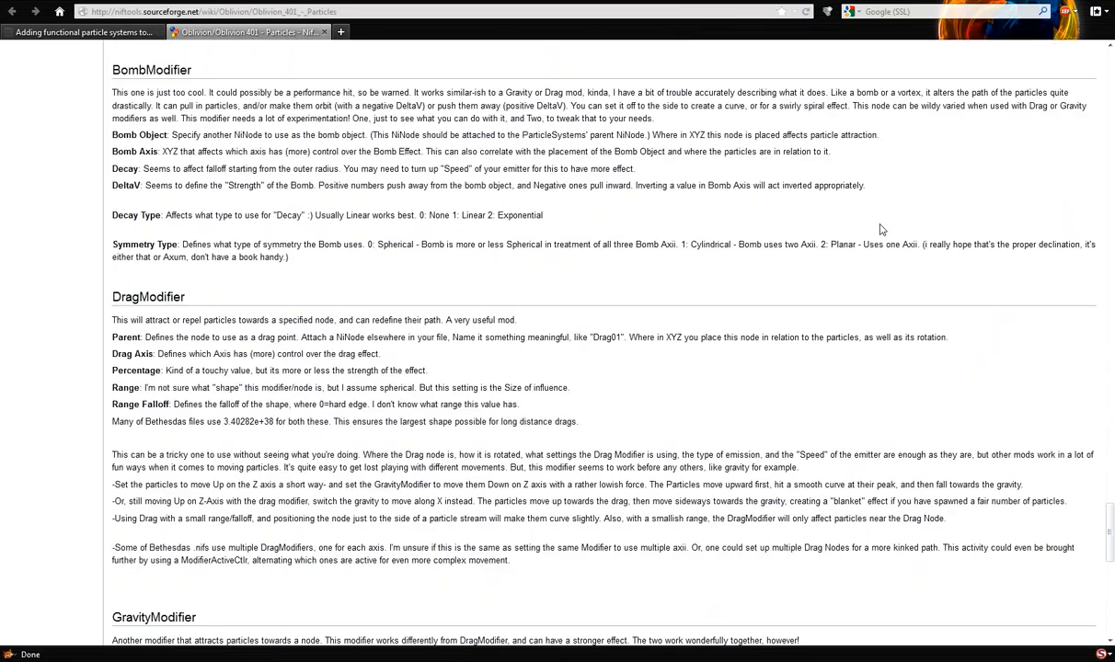
scroll(881, 229, down, 13)
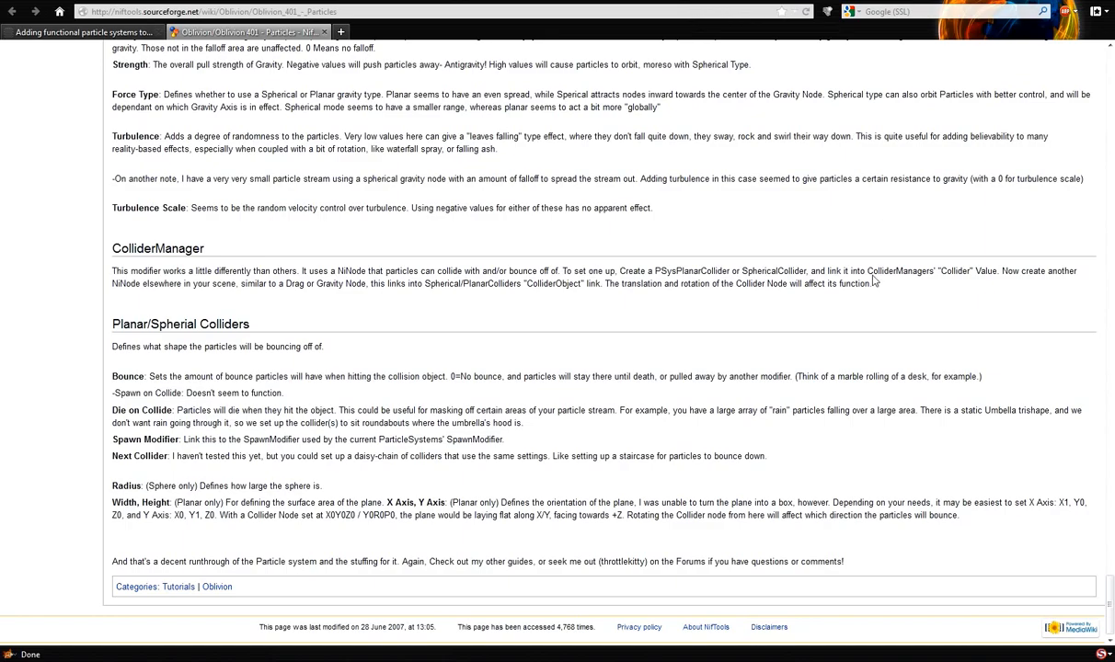
middle_drag(847, 519, 836, 169)
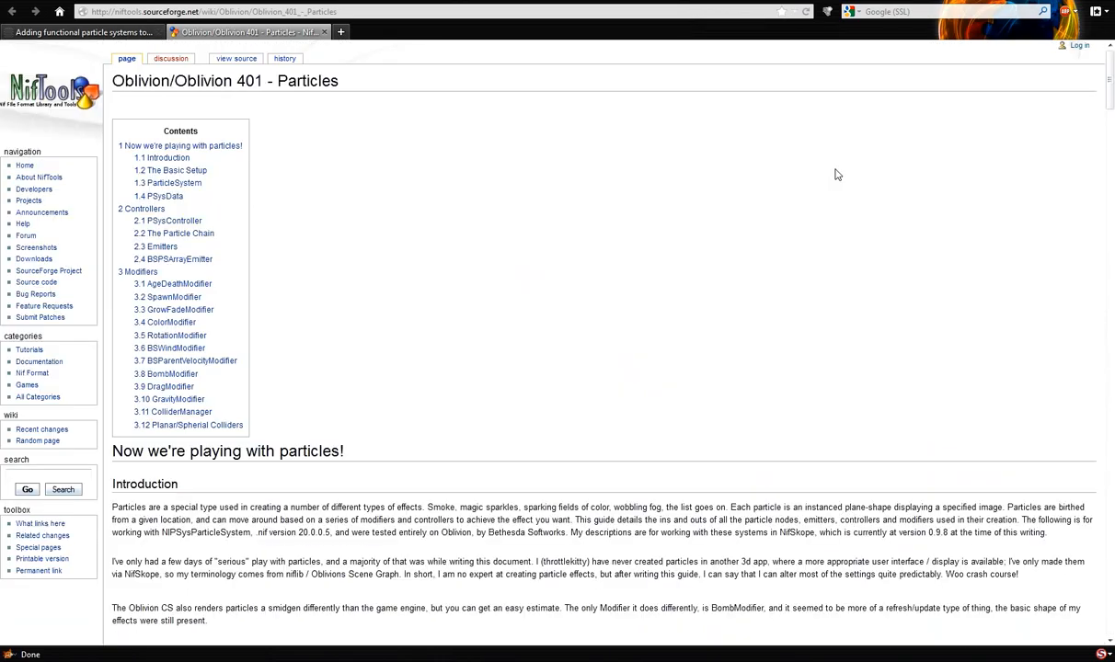